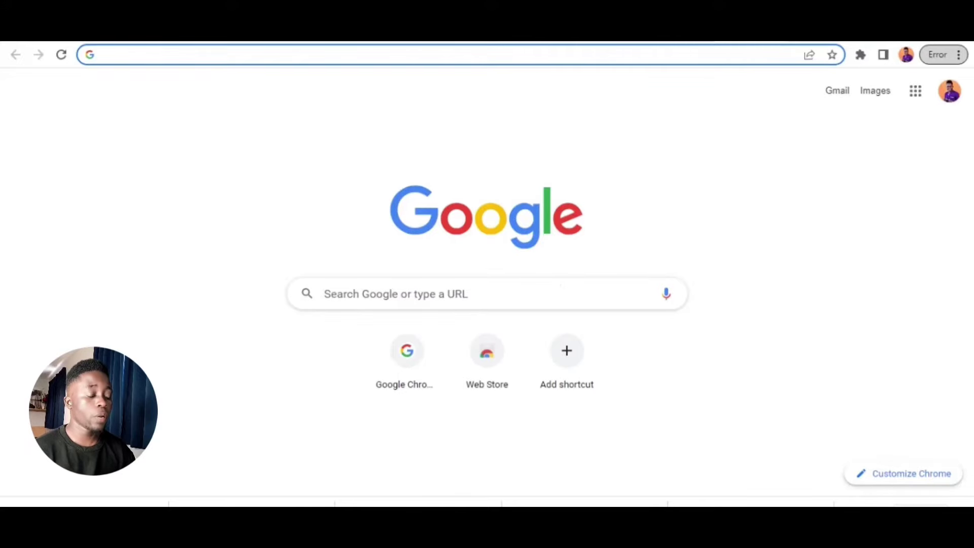
# Step: Search Google for 'canada visa' from the CANA suggestions and open the 'Visit Canada - Canada.ca' result
pyautogui.click(319, 293)
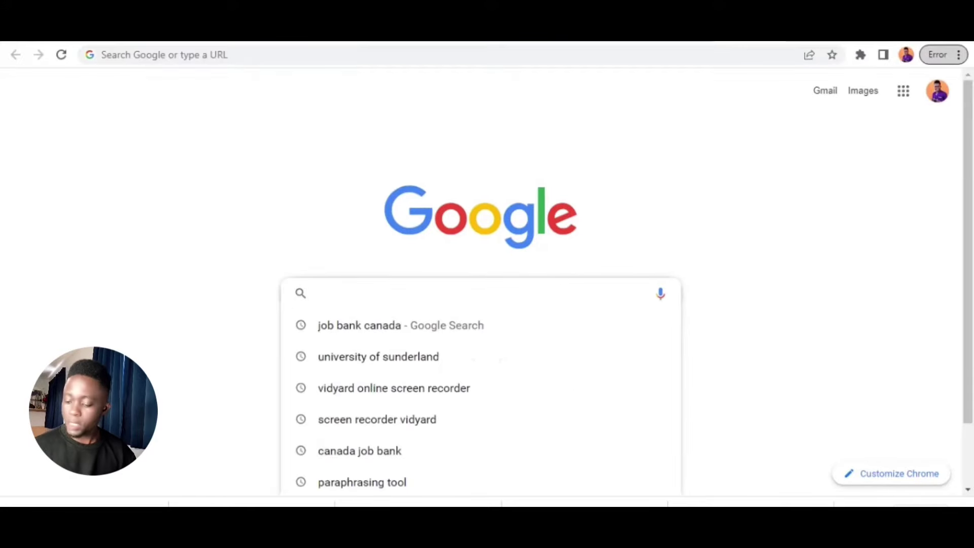
pyautogui.write('CANA')
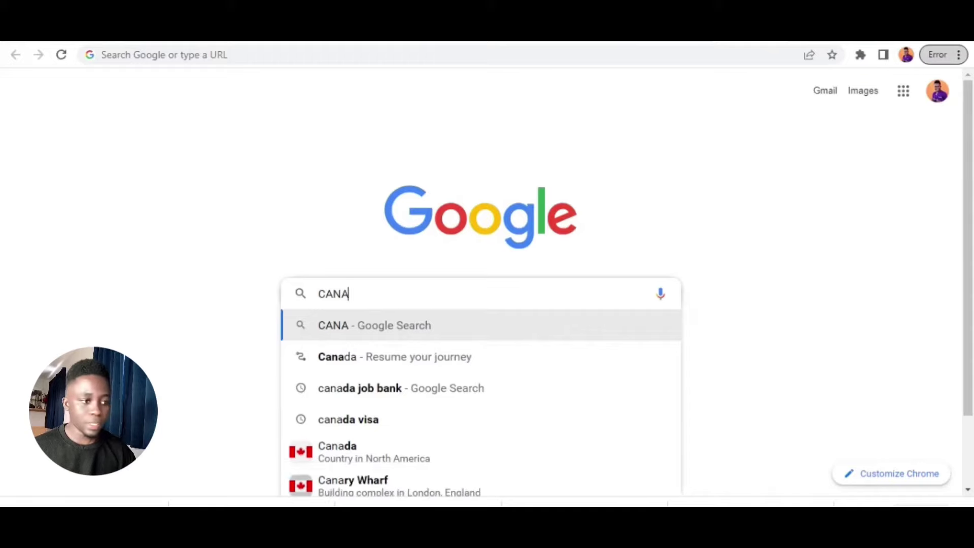
pyautogui.click(400, 423)
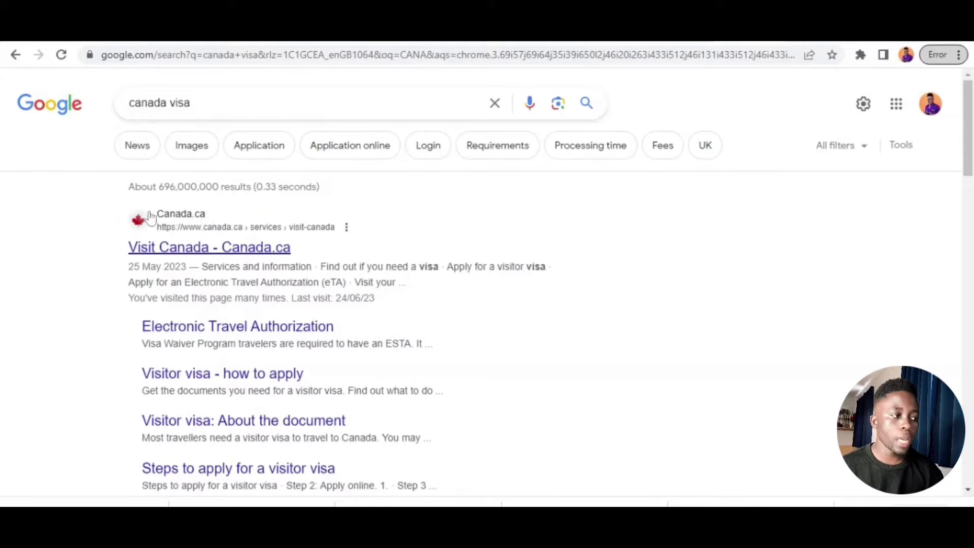
pyautogui.scroll(-10, 954, 274)
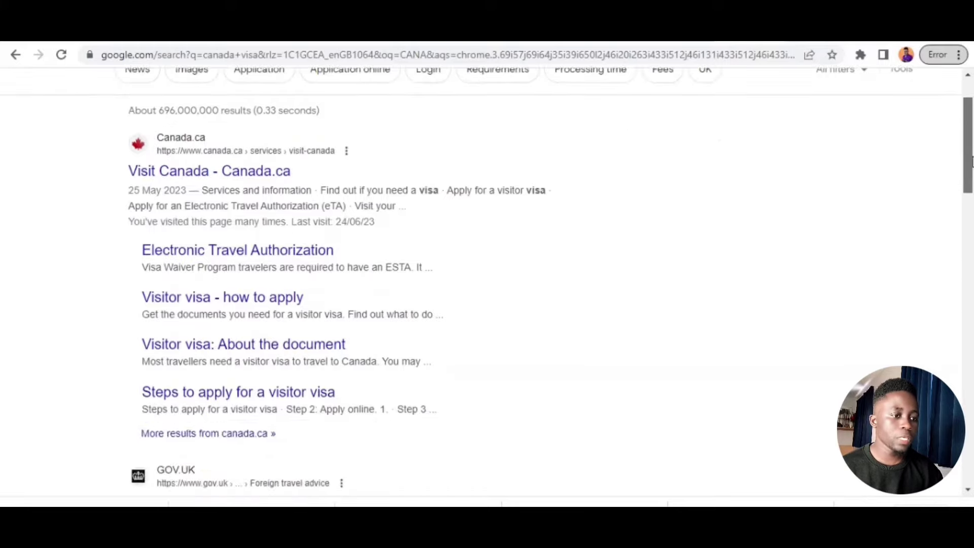
pyautogui.scroll(-10, 953, 274)
pyautogui.scroll(15, 951, 320)
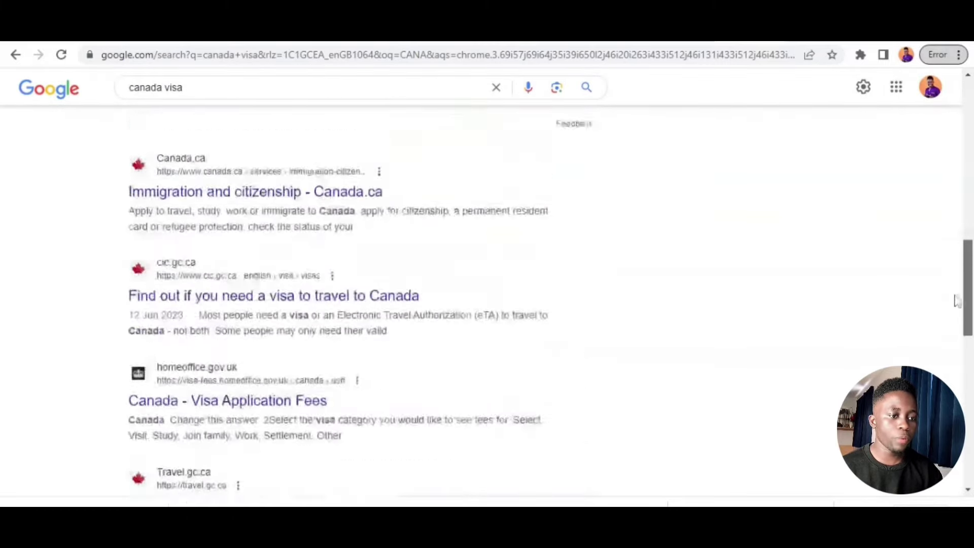
pyautogui.scroll(1, 931, 148)
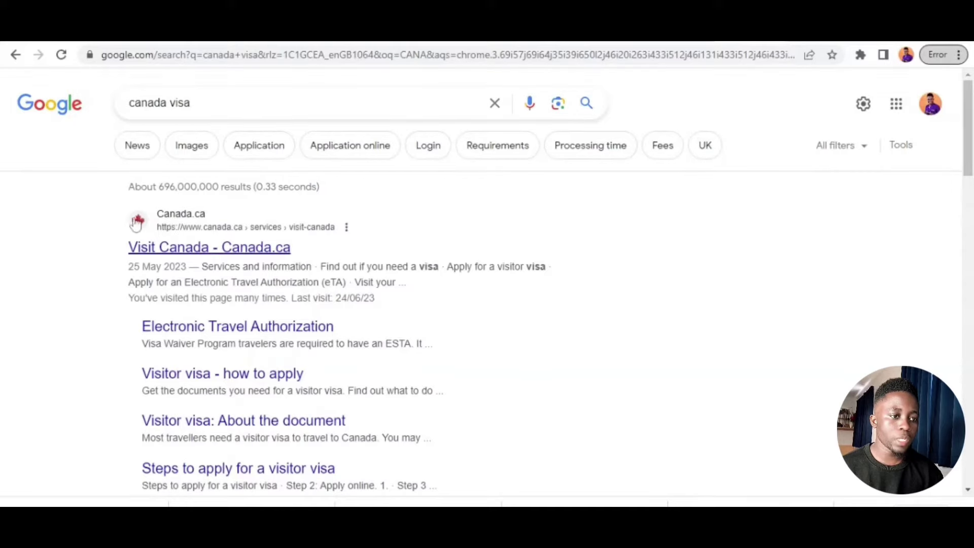
pyautogui.click(174, 223)
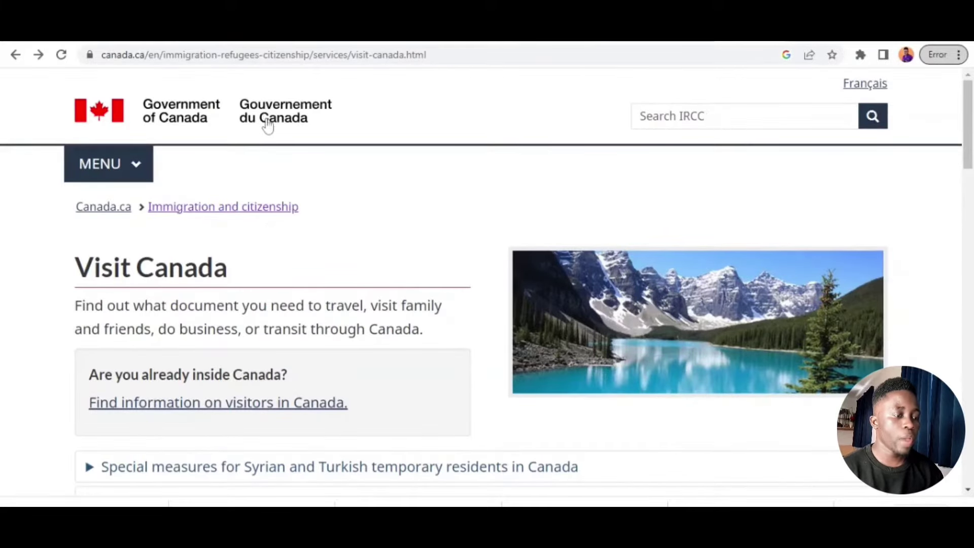
# Step: Go from Visit Canada to the Immigration and citizenship page via its breadcrumb link
pyautogui.scroll(-5, 266, 188)
pyautogui.scroll(-5, 267, 189)
pyautogui.scroll(10, 221, 213)
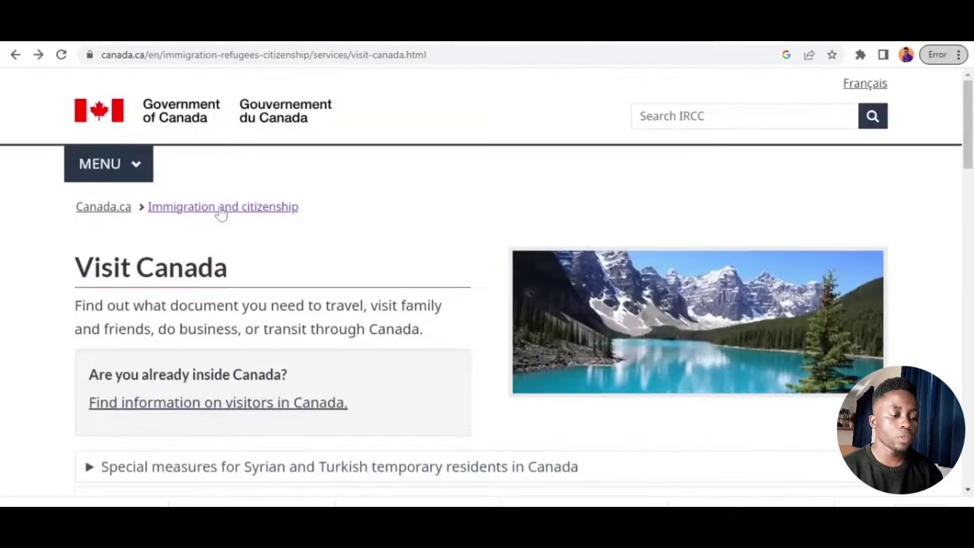
pyautogui.click(222, 207)
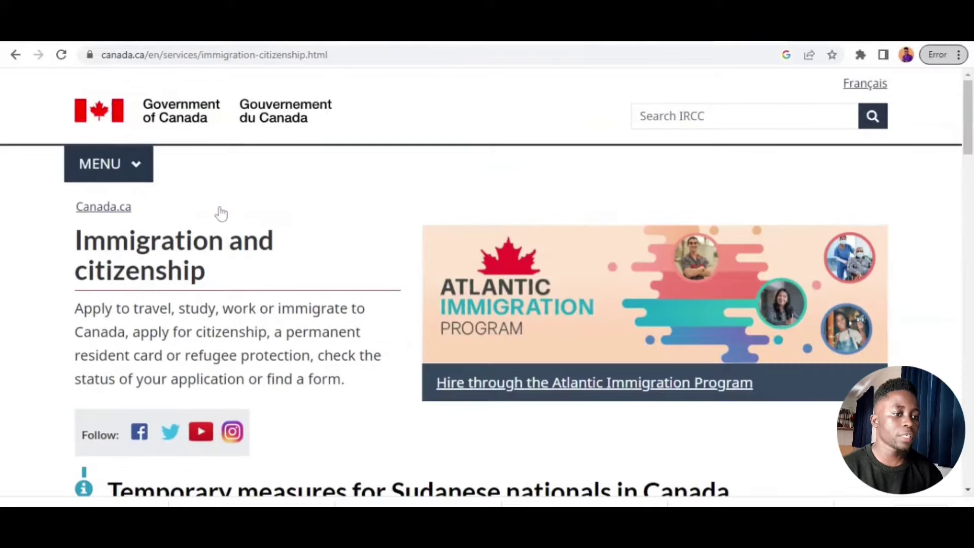
# Step: Scroll down to the Services and information list, highlighting part of the Immigrate description
pyautogui.scroll(-5, 221, 213)
pyautogui.scroll(-8, 222, 213)
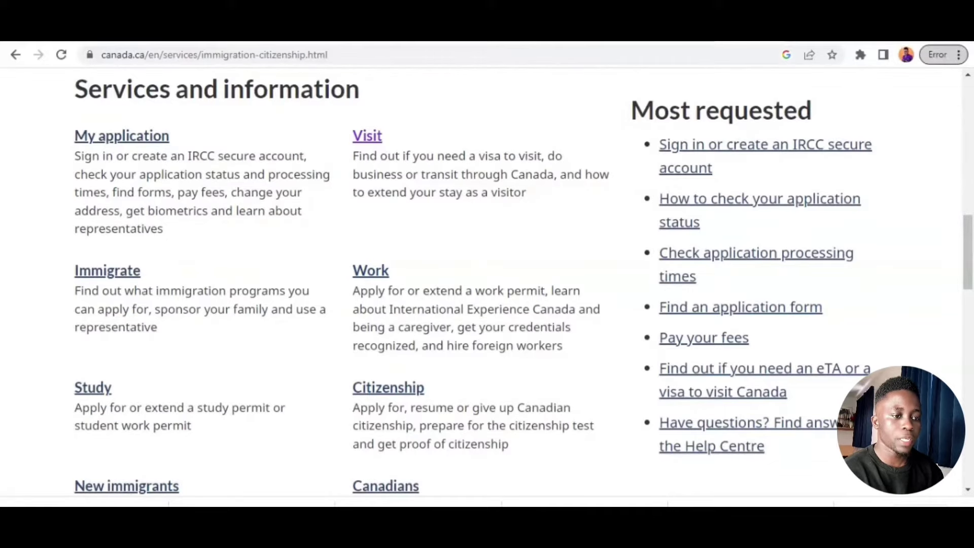
pyautogui.scroll(-1, 194, 304)
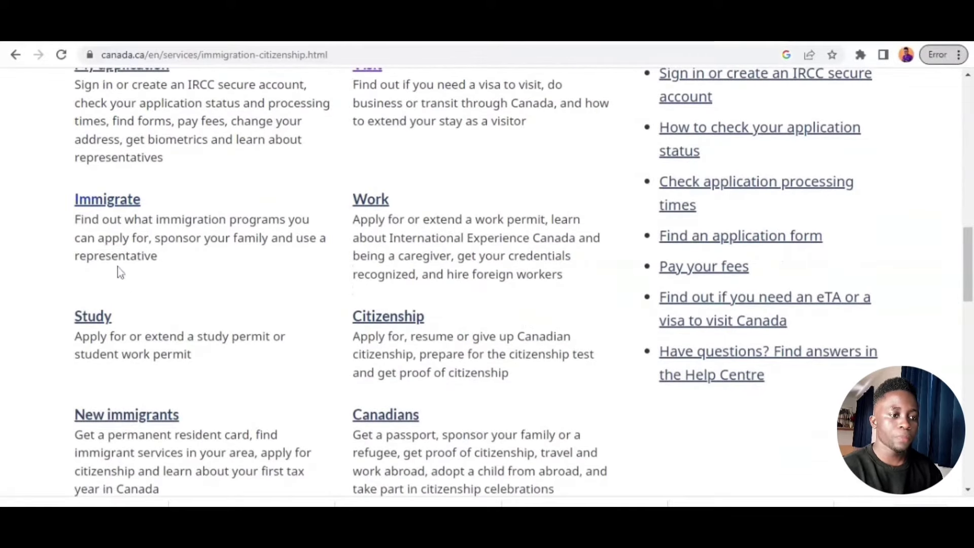
pyautogui.moveTo(161, 238); pyautogui.dragTo(210, 238)
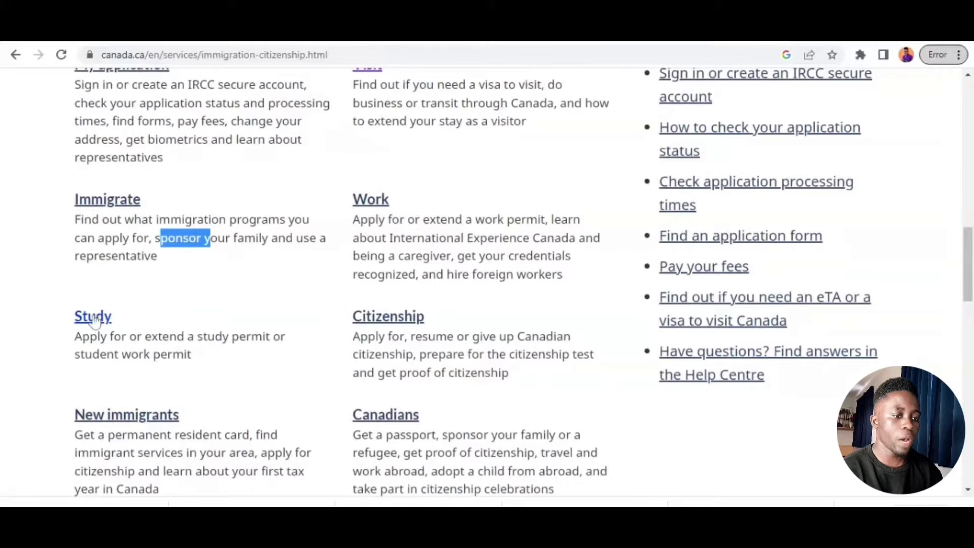
pyautogui.click(396, 328)
pyautogui.scroll(2, 456, 279)
pyautogui.scroll(8, 489, 282)
pyautogui.scroll(-7, 489, 283)
pyautogui.scroll(-3, 489, 282)
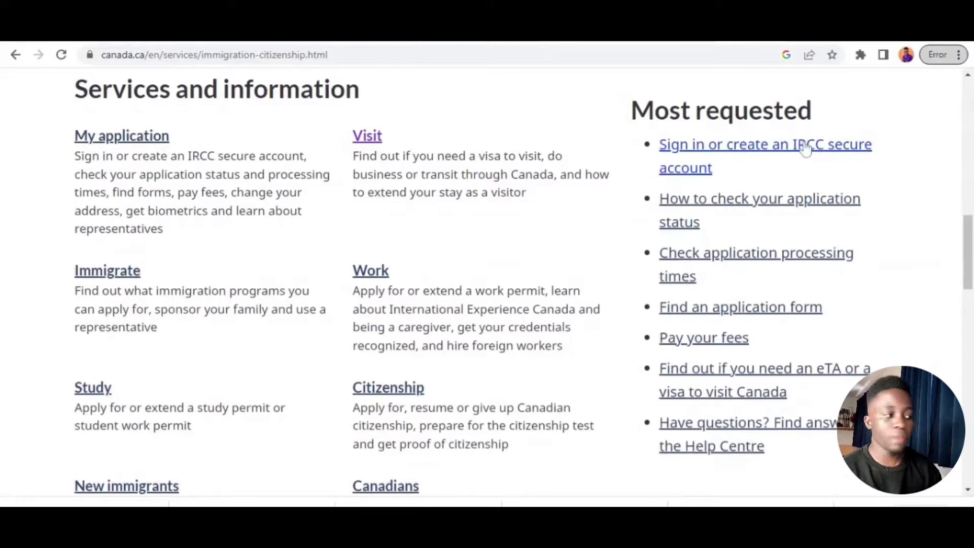
# Step: Open 'Sign in or create an IRCC secure account' from the Most requested links
pyautogui.click(707, 150)
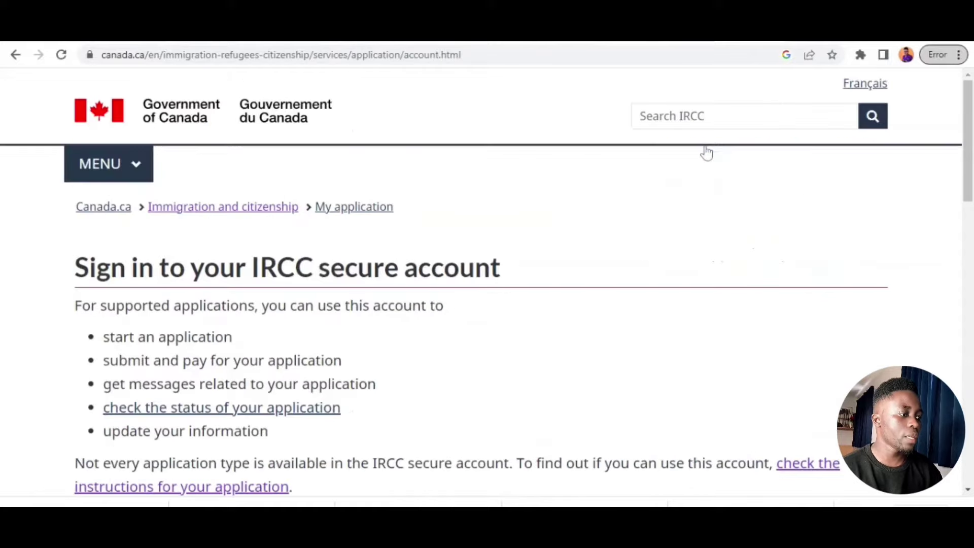
pyautogui.scroll(-1, 463, 298)
pyautogui.scroll(-2, 464, 300)
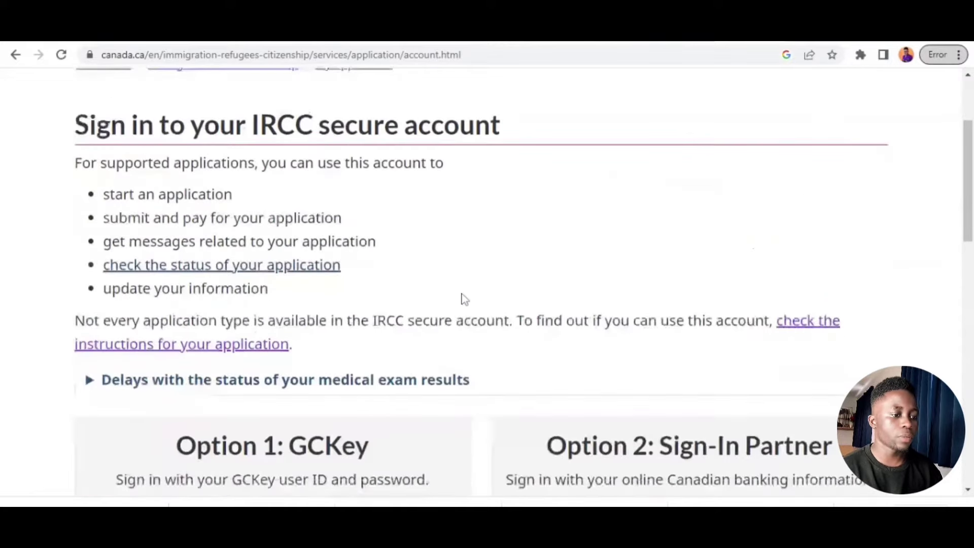
pyautogui.scroll(2, 464, 298)
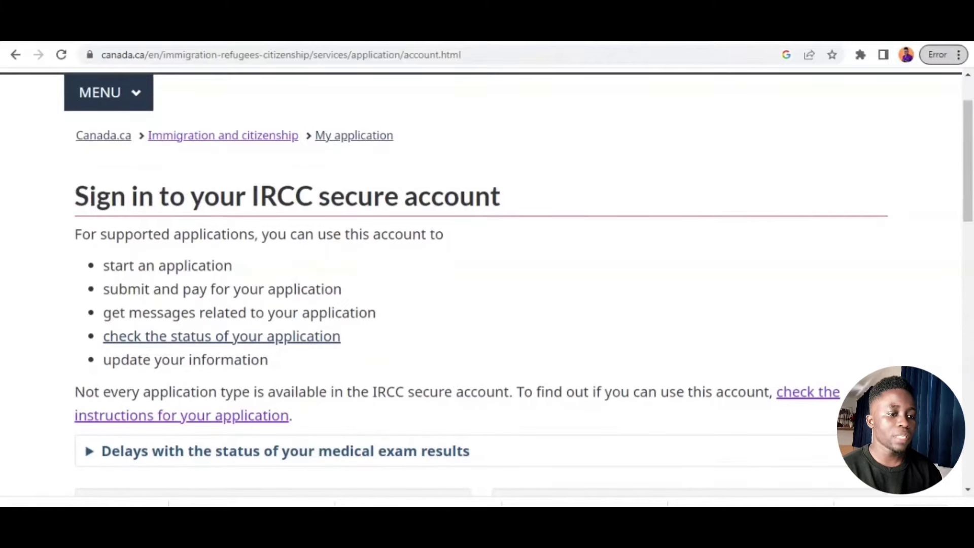
# Step: Highlight the 'start an application' bullet among the account uses
pyautogui.moveTo(114, 266); pyautogui.dragTo(246, 276)
pyautogui.click(253, 268)
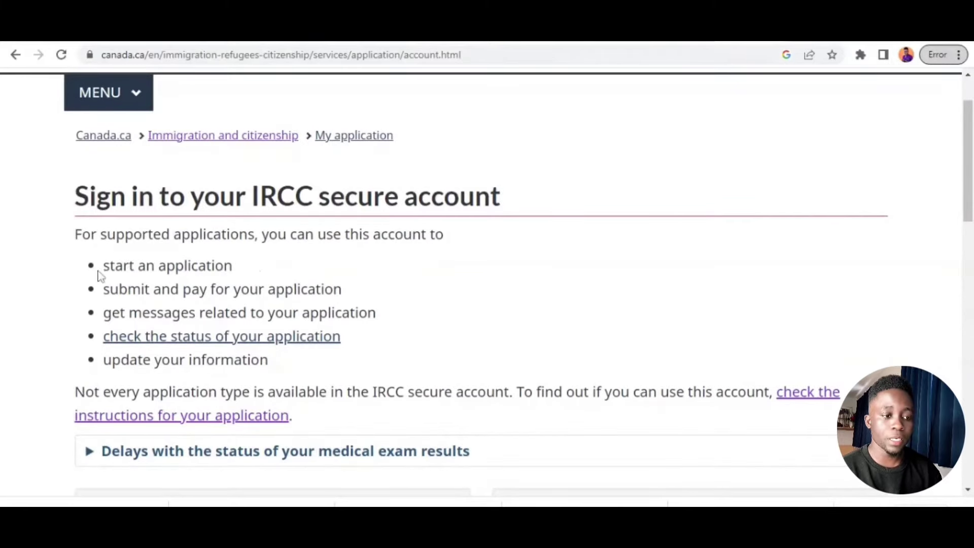
pyautogui.moveTo(102, 265); pyautogui.dragTo(263, 274)
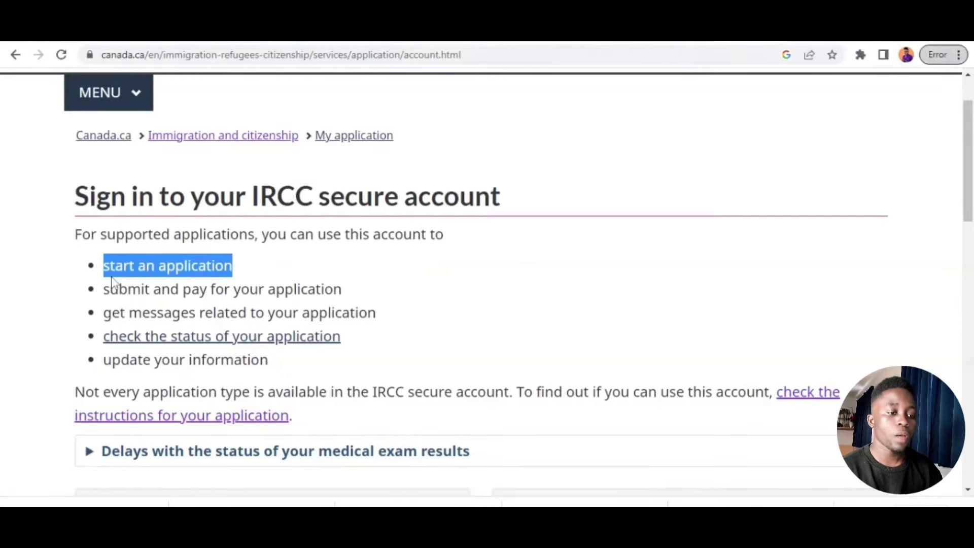
pyautogui.click(255, 273)
pyautogui.moveTo(103, 266); pyautogui.dragTo(246, 274)
pyautogui.click(262, 263)
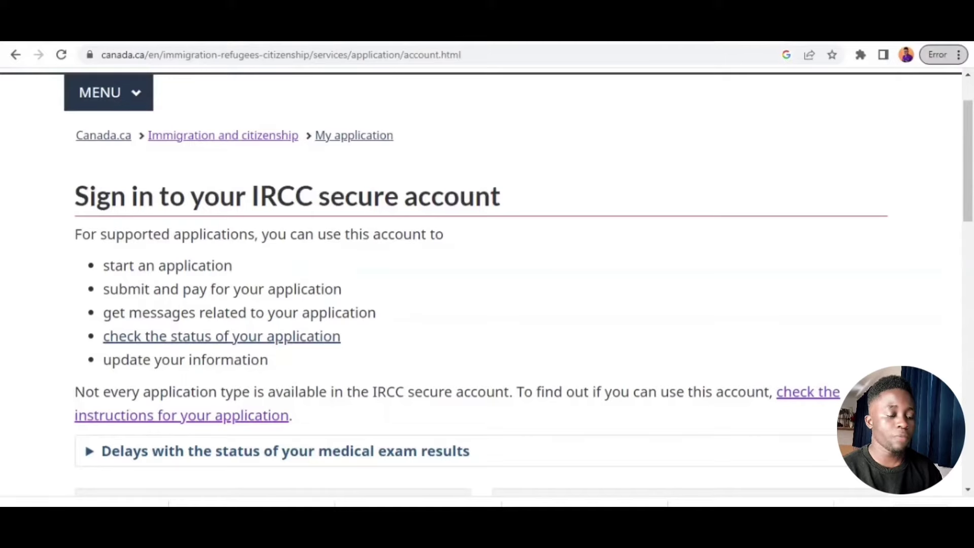
pyautogui.moveTo(102, 269); pyautogui.dragTo(222, 259)
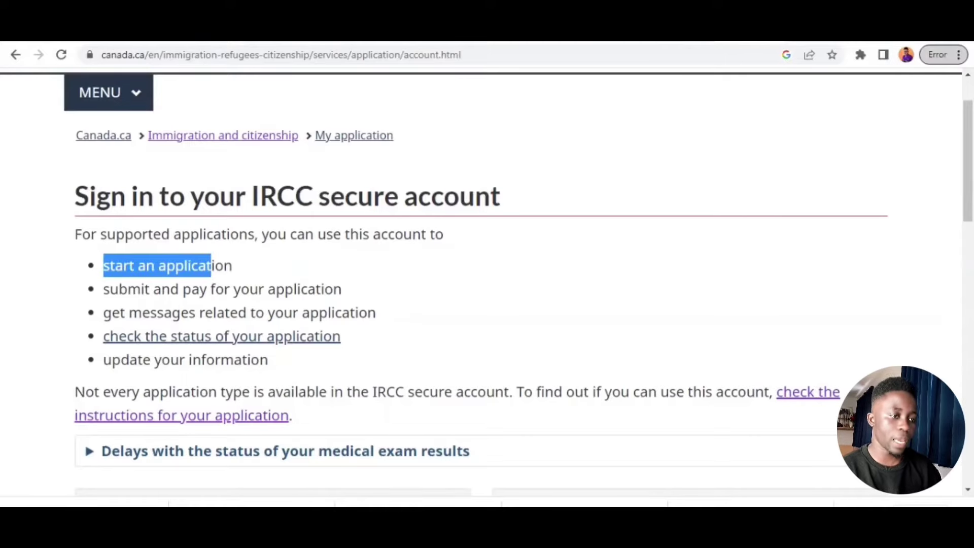
pyautogui.click(210, 265)
# Step: Highlight the 'submit and pay for your application' and 'get messages' bullets
pyautogui.moveTo(104, 289); pyautogui.dragTo(354, 295)
pyautogui.click(354, 295)
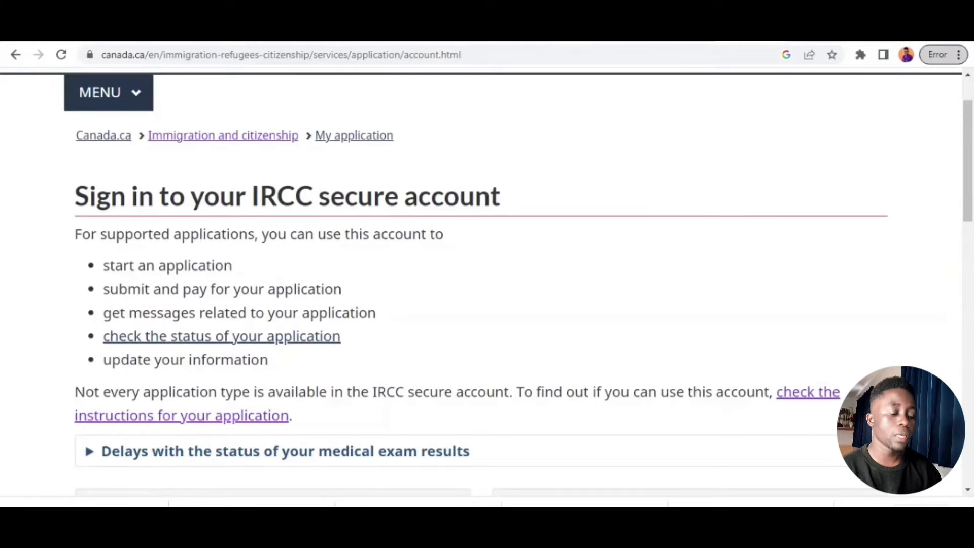
pyautogui.moveTo(103, 288); pyautogui.dragTo(359, 306)
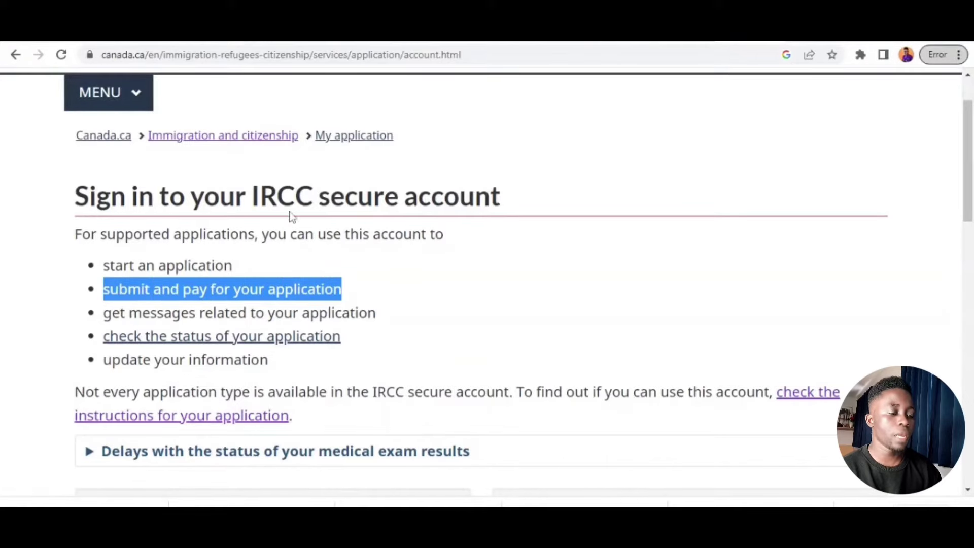
pyautogui.click(320, 276)
pyautogui.scroll(-1, 486, 278)
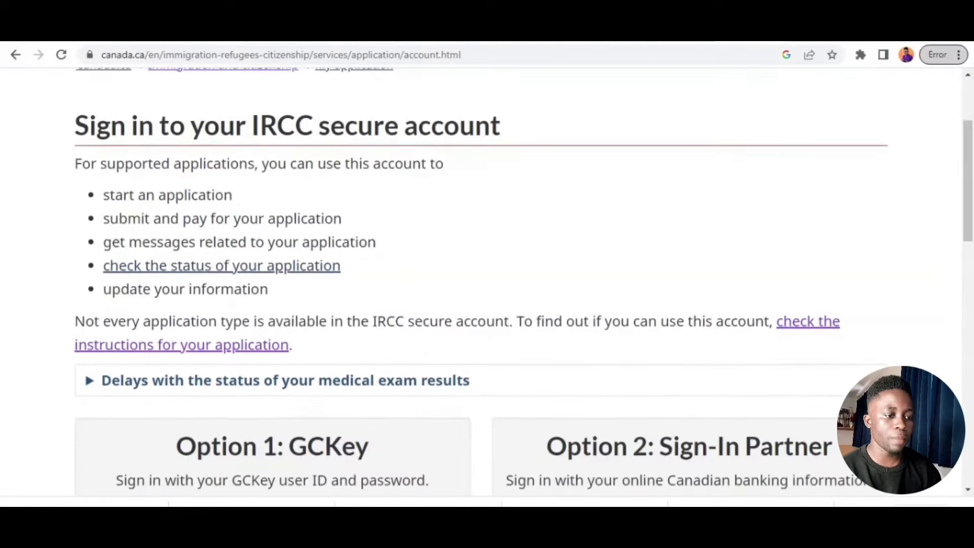
pyautogui.moveTo(120, 248); pyautogui.dragTo(386, 254)
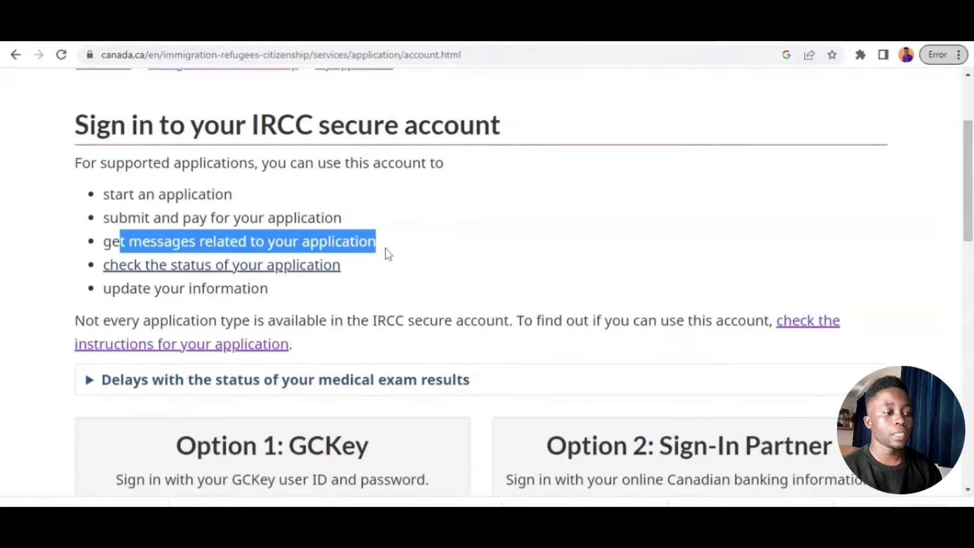
pyautogui.click(382, 253)
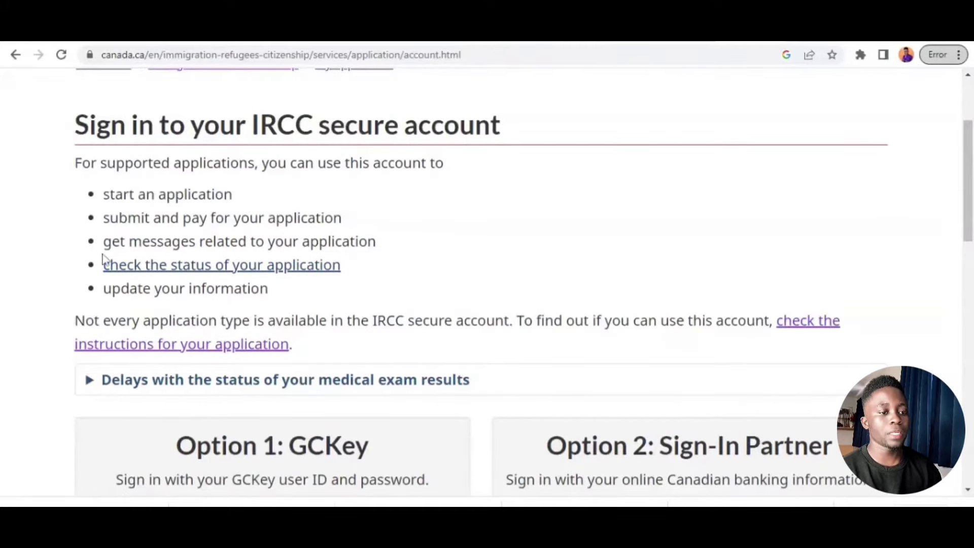
pyautogui.moveTo(103, 243); pyautogui.dragTo(383, 250)
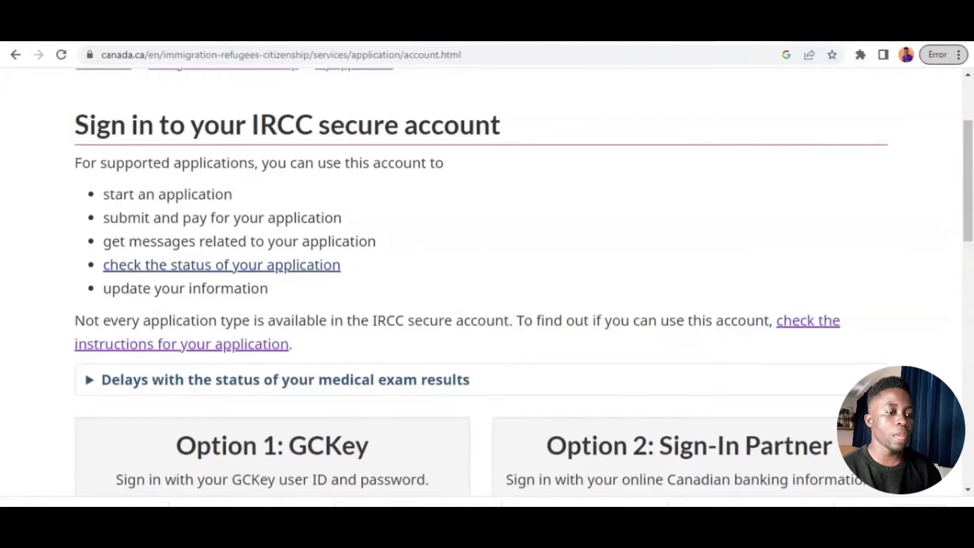
pyautogui.scroll(-1, 108, 192)
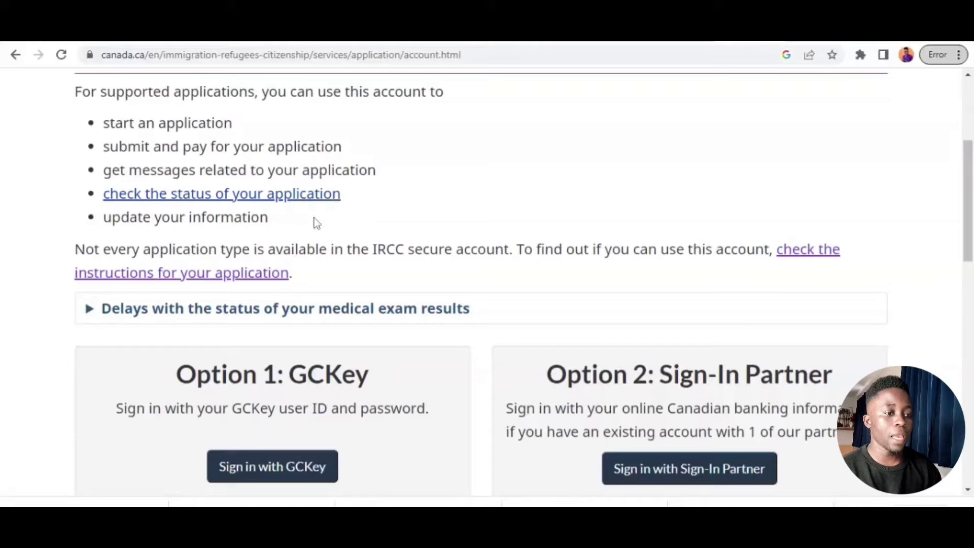
pyautogui.scroll(1, 315, 219)
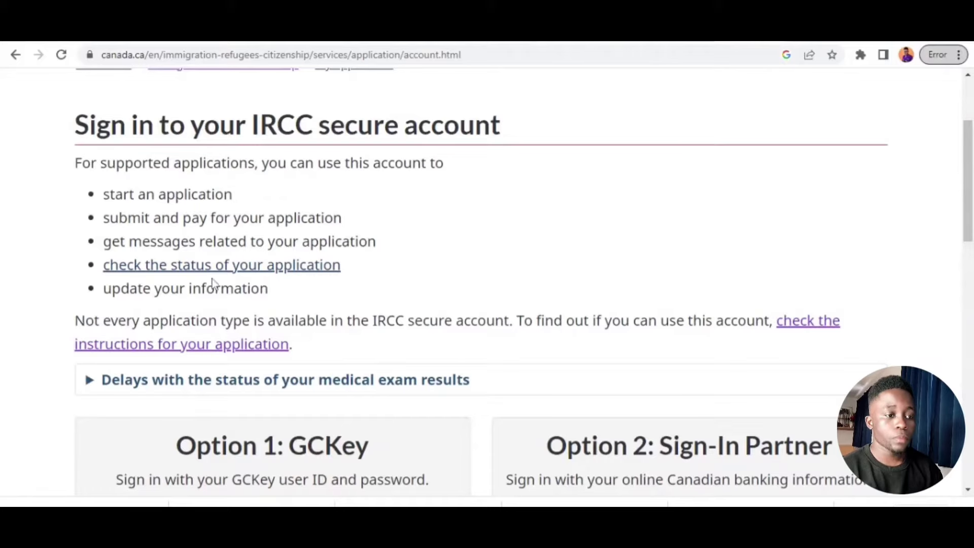
pyautogui.scroll(-2, 487, 284)
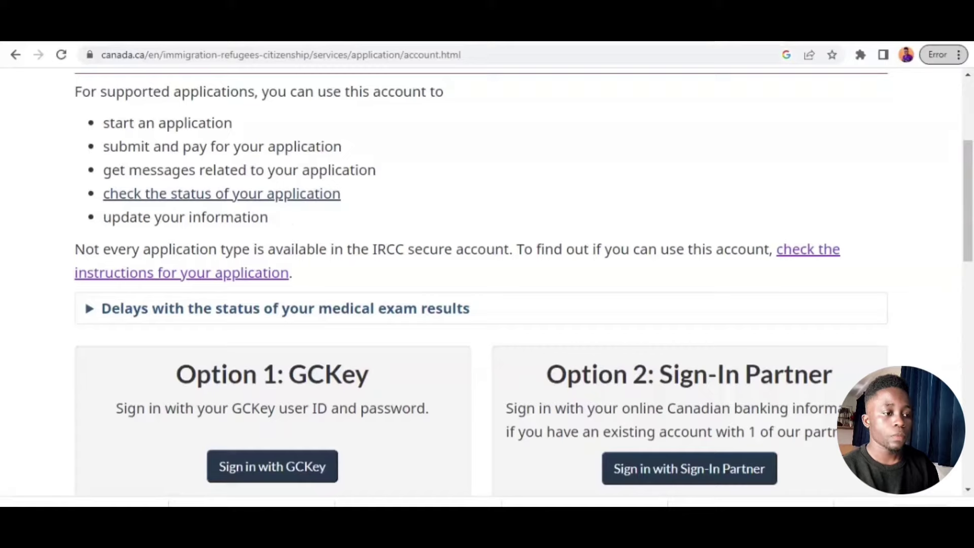
pyautogui.scroll(-5, 254, 226)
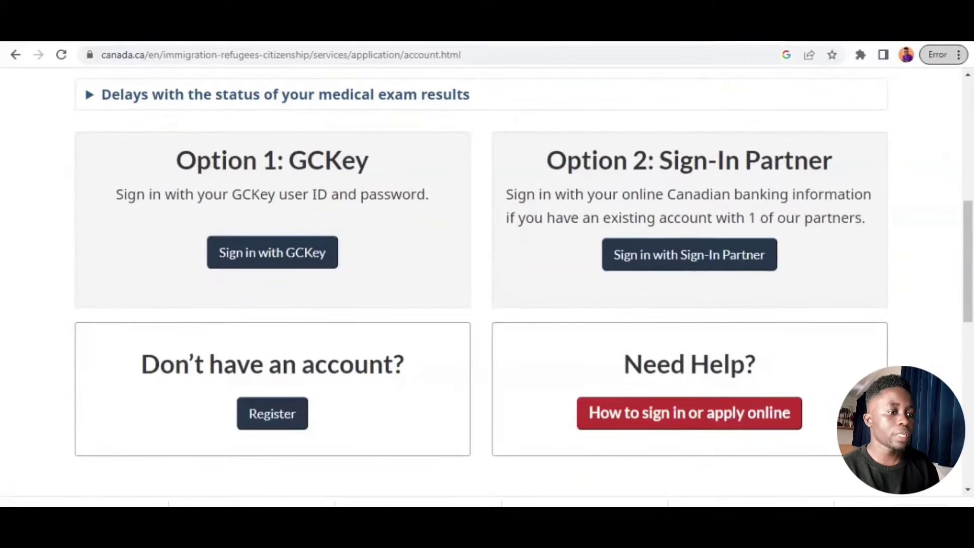
pyautogui.doubleClick(378, 169)
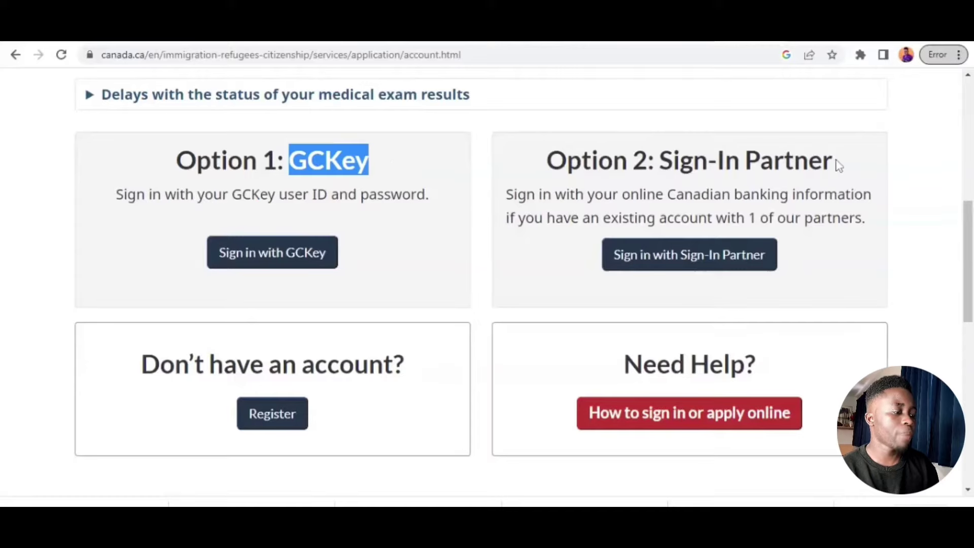
pyautogui.click(834, 169)
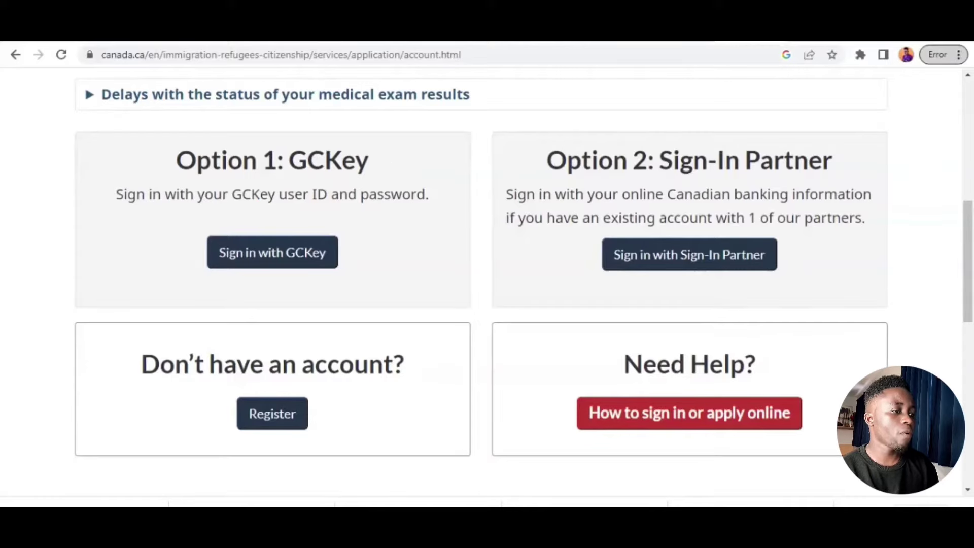
pyautogui.moveTo(668, 194); pyautogui.dragTo(622, 194)
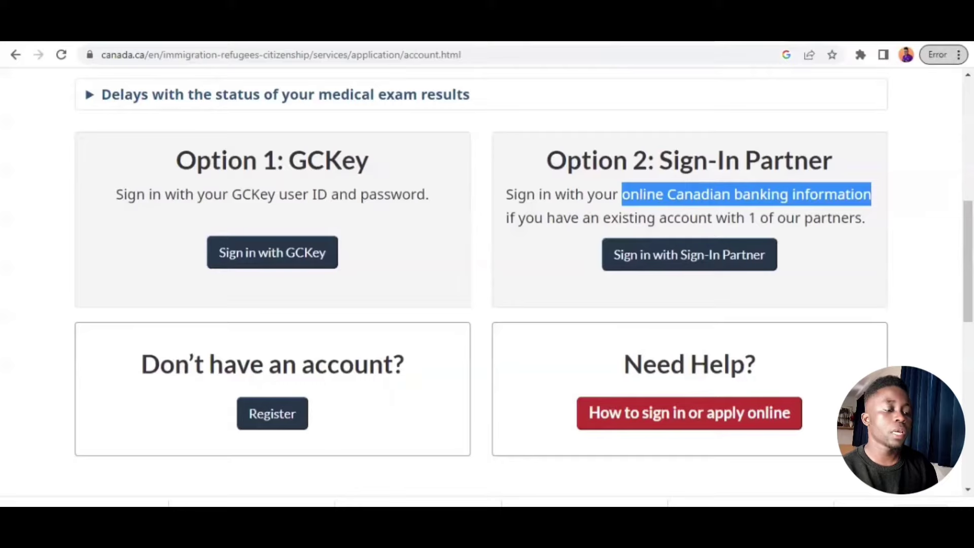
pyautogui.scroll(1, 394, 263)
pyautogui.scroll(-1, 341, 257)
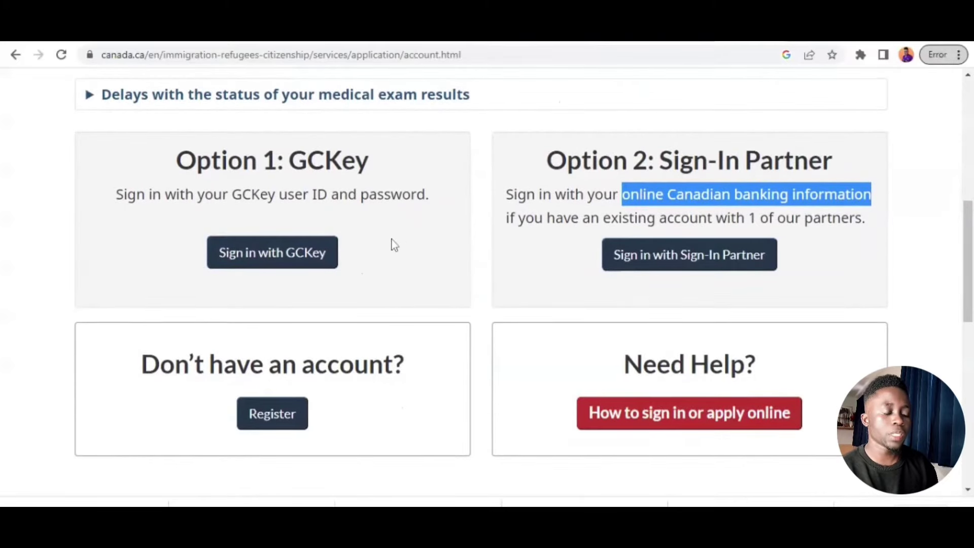
pyautogui.click(459, 217)
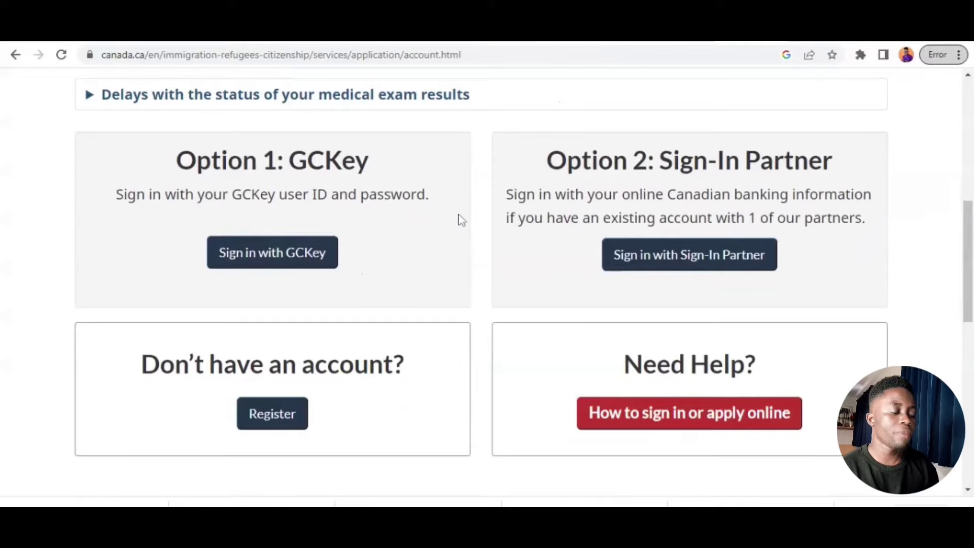
pyautogui.scroll(-3, 461, 219)
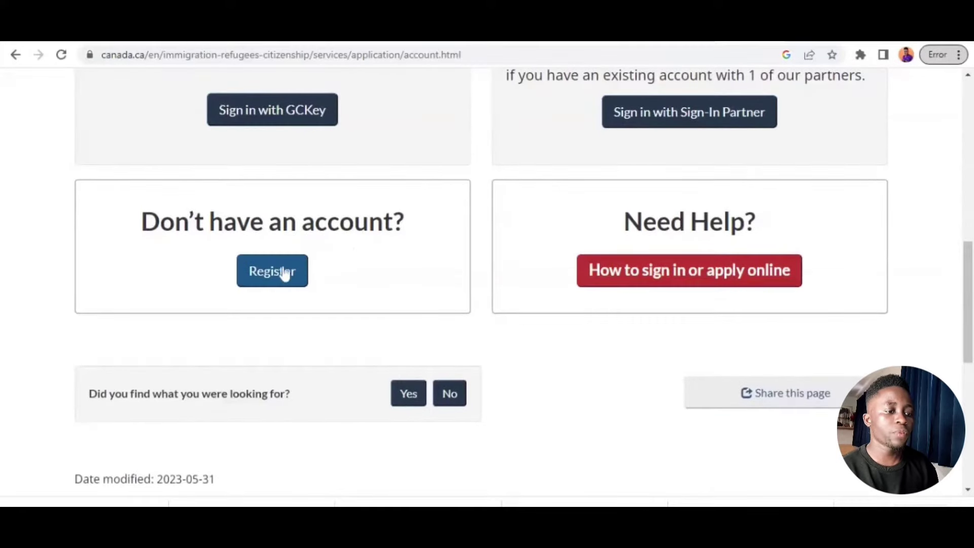
pyautogui.moveTo(223, 222); pyautogui.dragTo(354, 221)
# Step: Open the Register page under 'Don't have an account?' and highlight the Sign-In Partner option
pyautogui.click(287, 274)
pyautogui.scroll(-1, 287, 273)
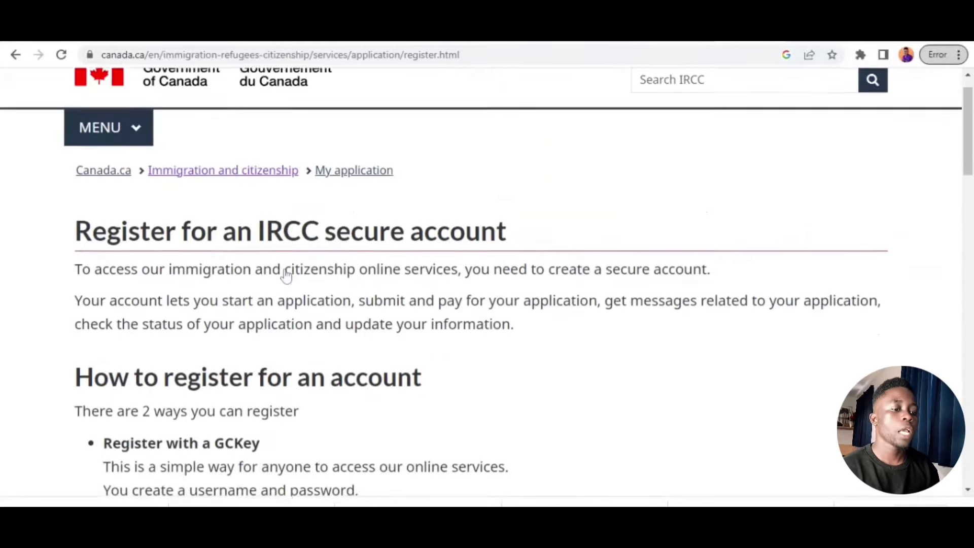
pyautogui.scroll(-5, 284, 275)
pyautogui.moveTo(156, 194); pyautogui.dragTo(288, 201)
pyautogui.moveTo(190, 305); pyautogui.dragTo(323, 304)
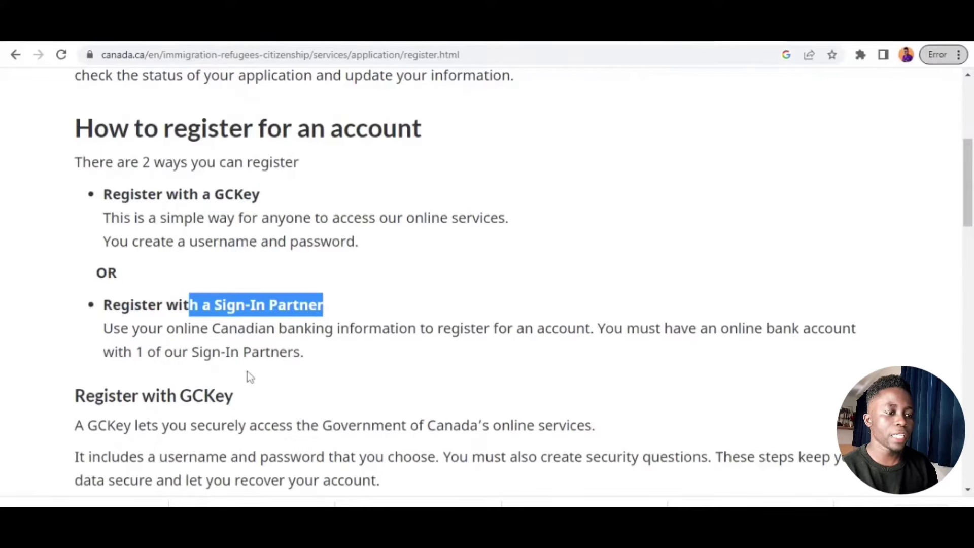
# Step: Scroll through the nine GCKey registration steps and choose to register with GCKey
pyautogui.scroll(-3, 248, 375)
pyautogui.scroll(-3, 248, 376)
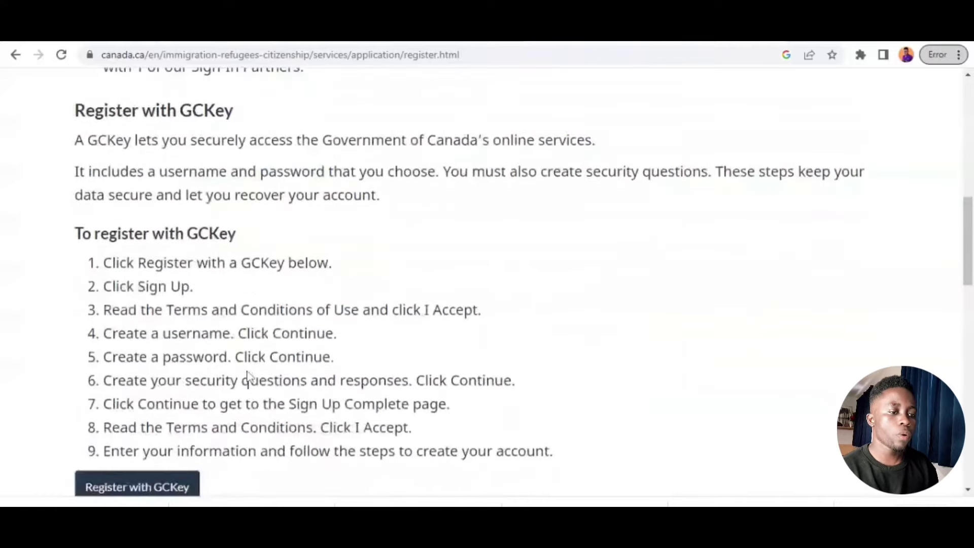
pyautogui.scroll(-1, 248, 375)
pyautogui.scroll(-3, 247, 375)
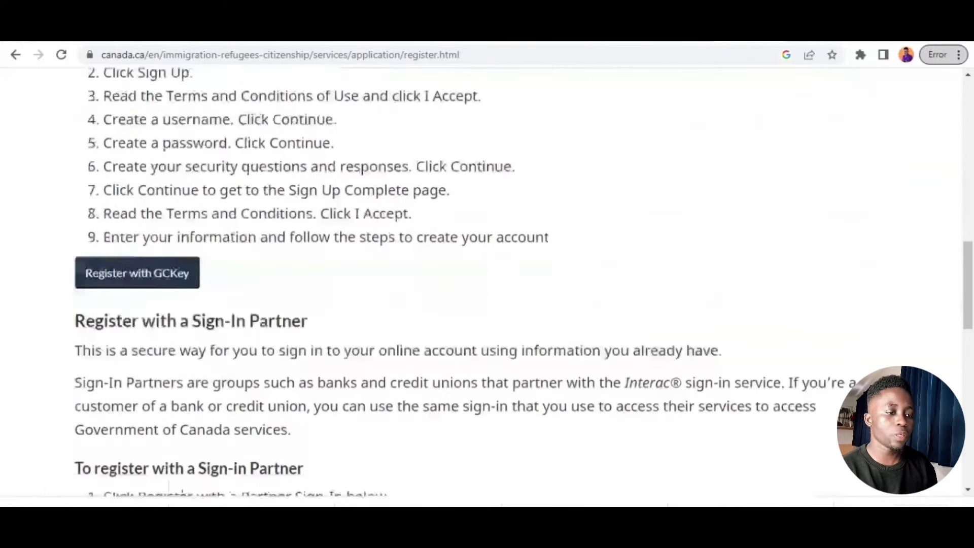
pyautogui.scroll(-3, 437, 252)
pyautogui.scroll(3, 437, 252)
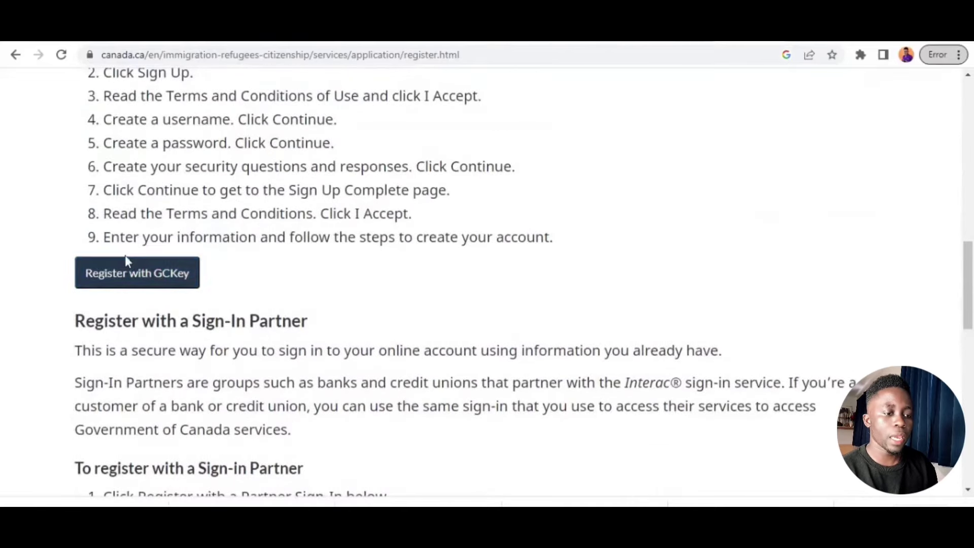
pyautogui.click(135, 281)
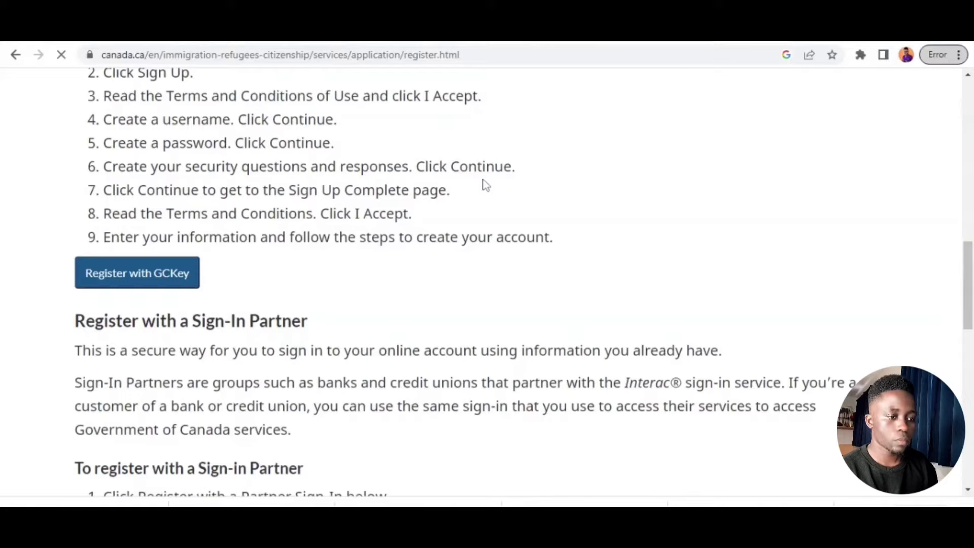
# Step: Read through the GCKey Terms and Conditions of Use and accept them
pyautogui.scroll(-2, 475, 391)
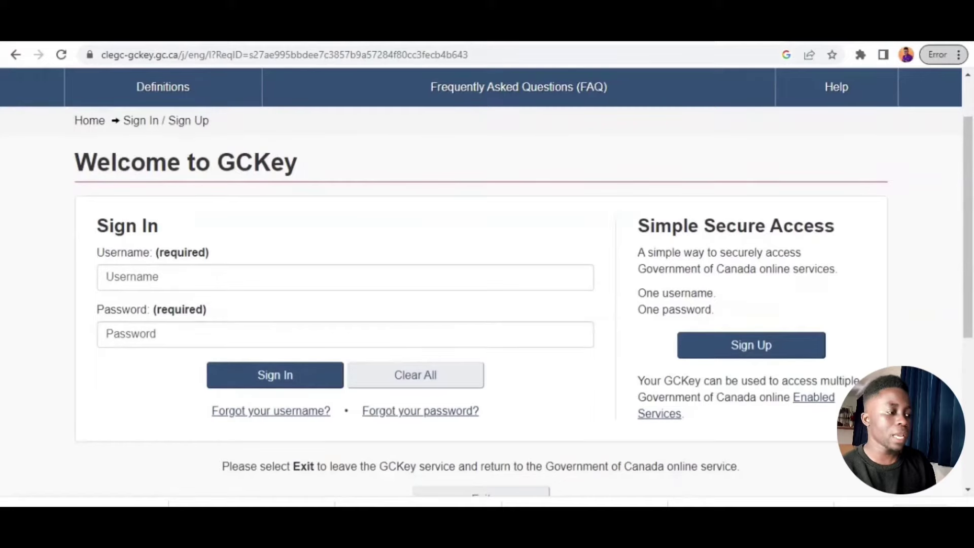
pyautogui.scroll(-1, 325, 327)
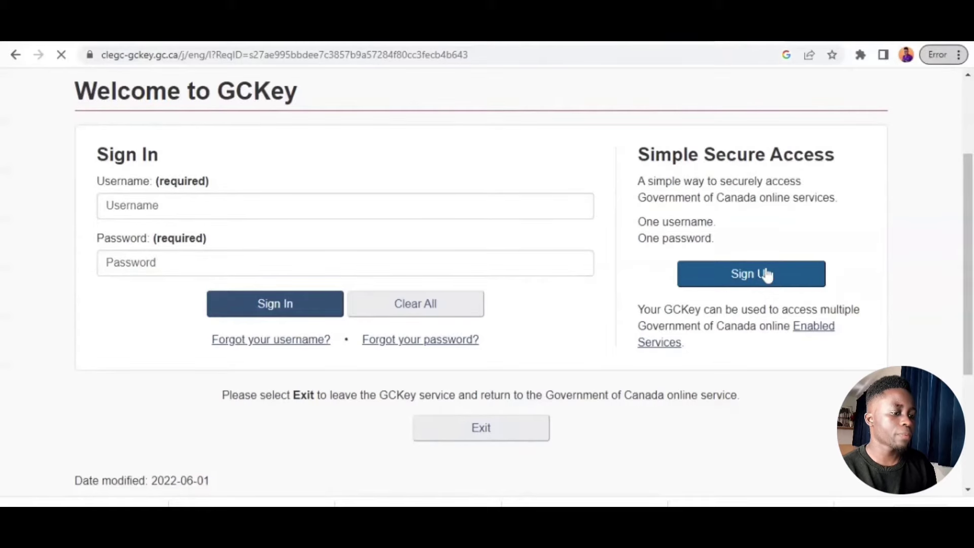
pyautogui.scroll(-3, 714, 359)
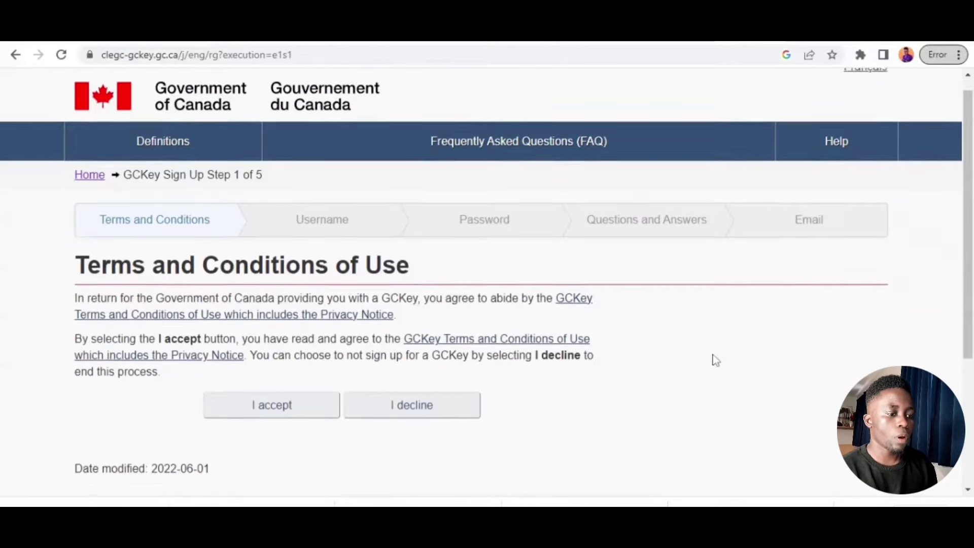
pyautogui.scroll(1, 703, 355)
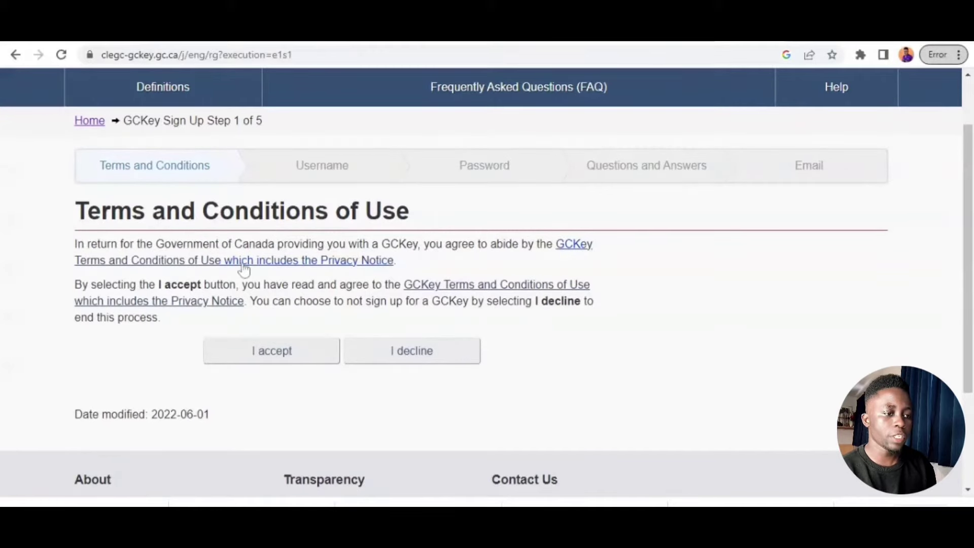
pyautogui.click(235, 354)
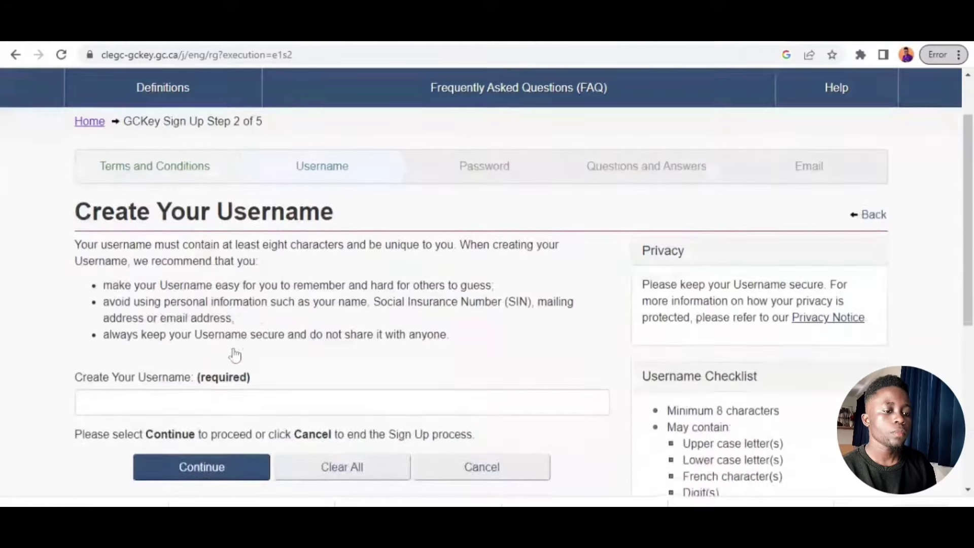
# Step: Enter a new GCKey username of at least eight characters and continue to Step 3
pyautogui.scroll(-1, 487, 284)
pyautogui.click(341, 330)
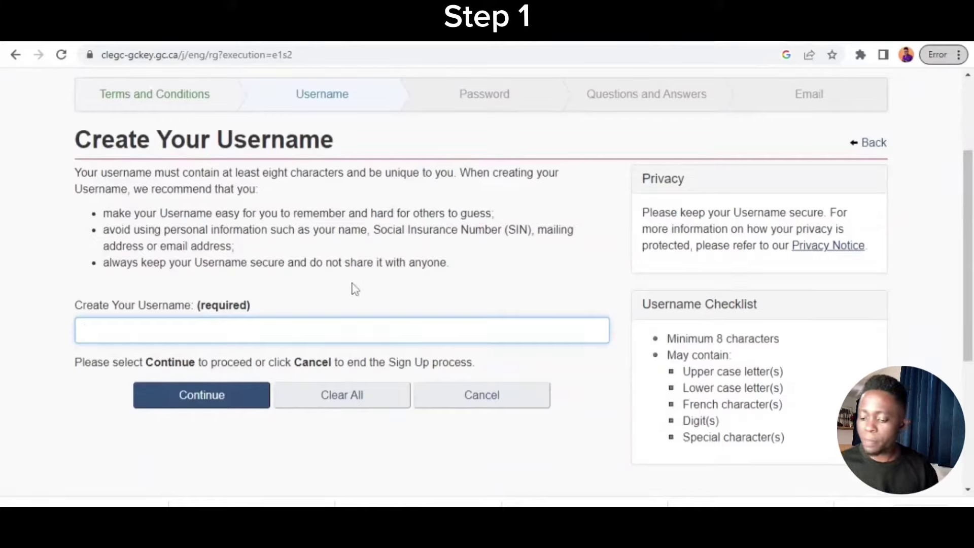
pyautogui.write('T')
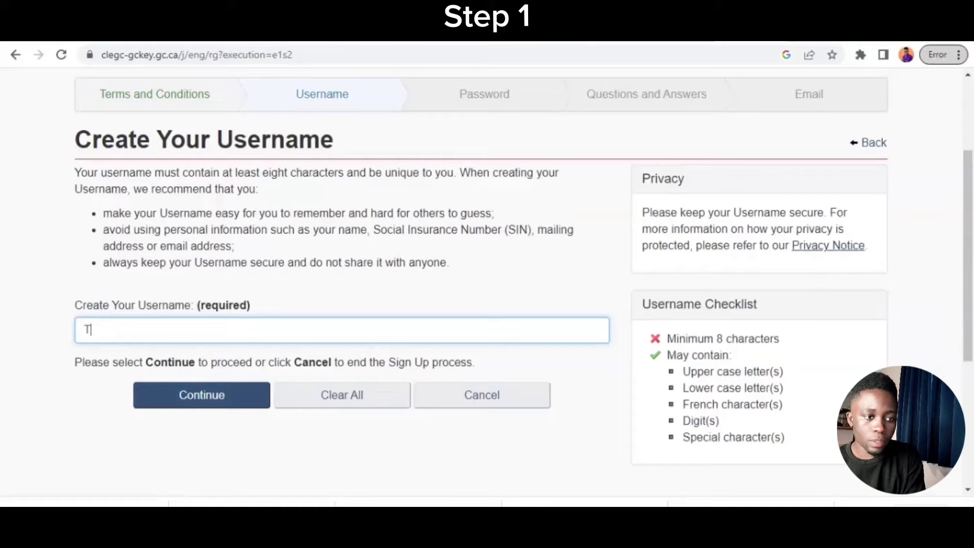
pyautogui.press('BackSpace')
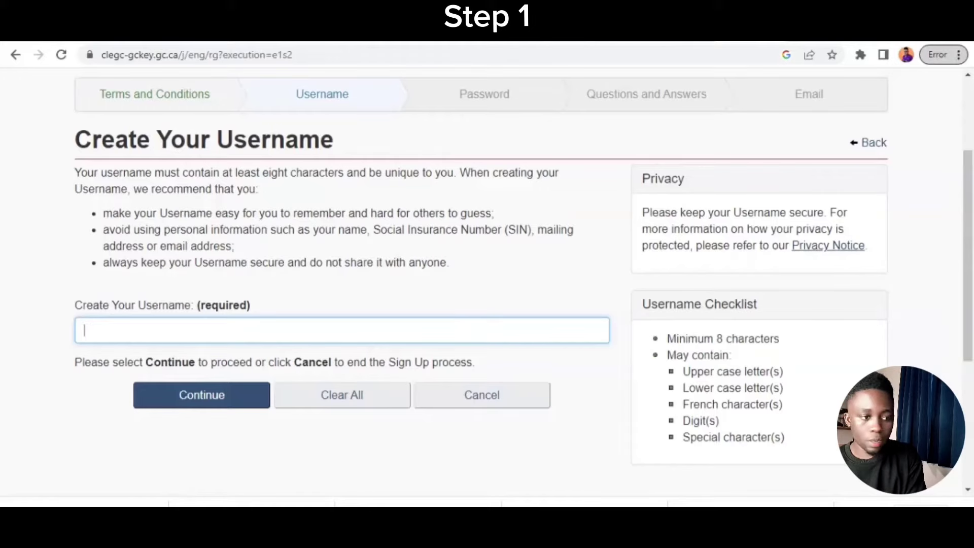
pyautogui.write('Tip')
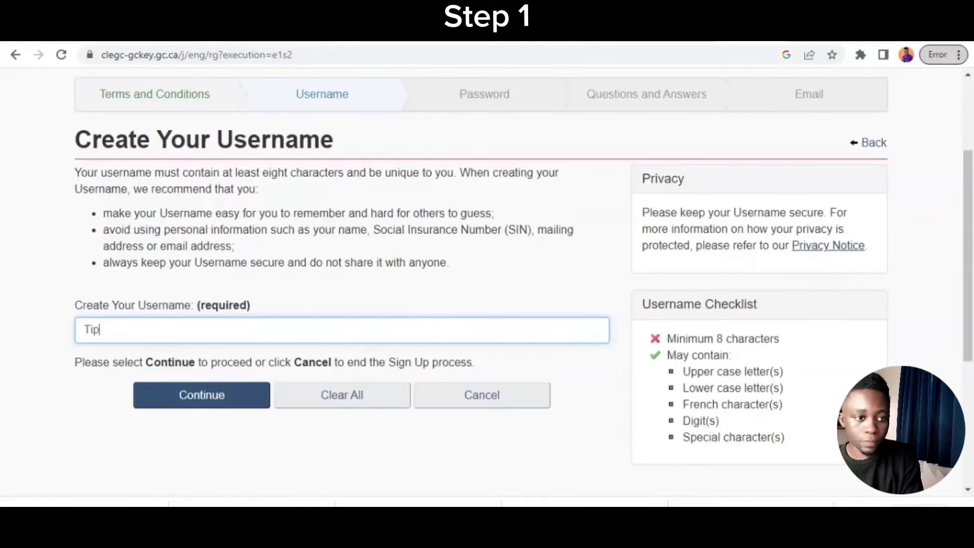
pyautogui.write('sandgist')
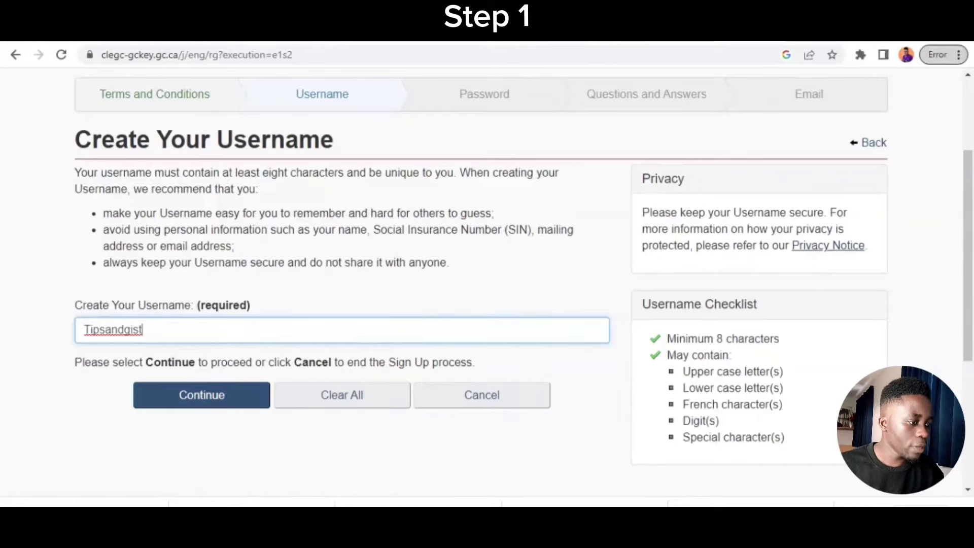
pyautogui.scroll(-1, 415, 321)
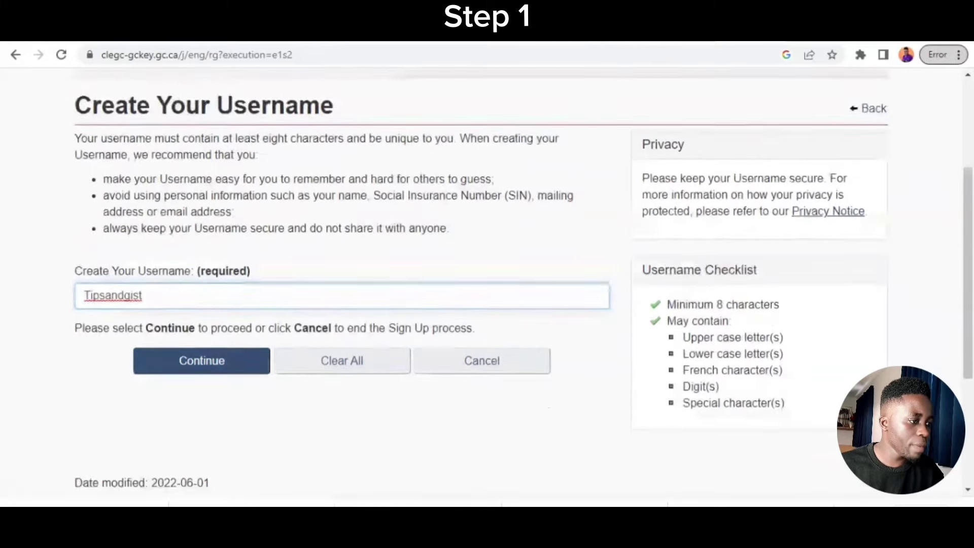
pyautogui.scroll(1, 415, 322)
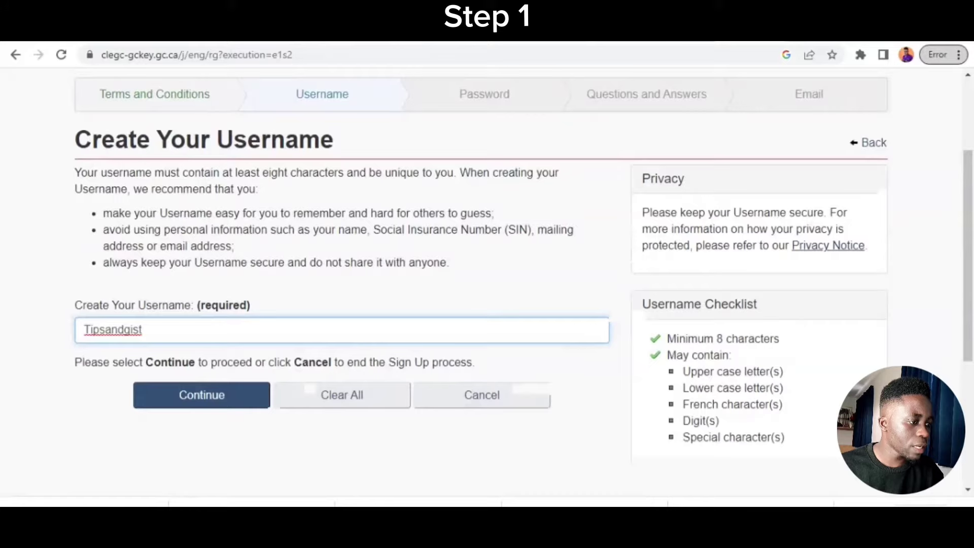
pyautogui.scroll(-2, 675, 309)
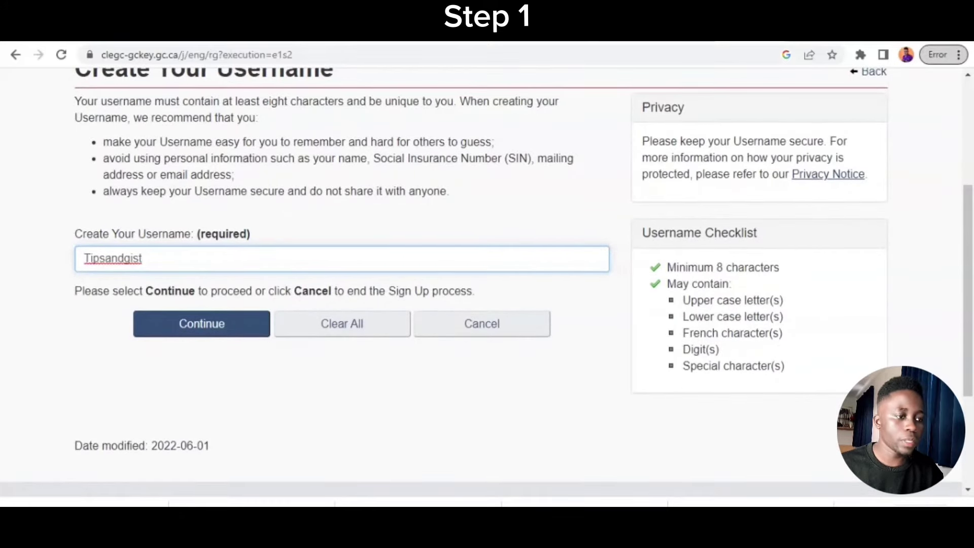
pyautogui.click(193, 330)
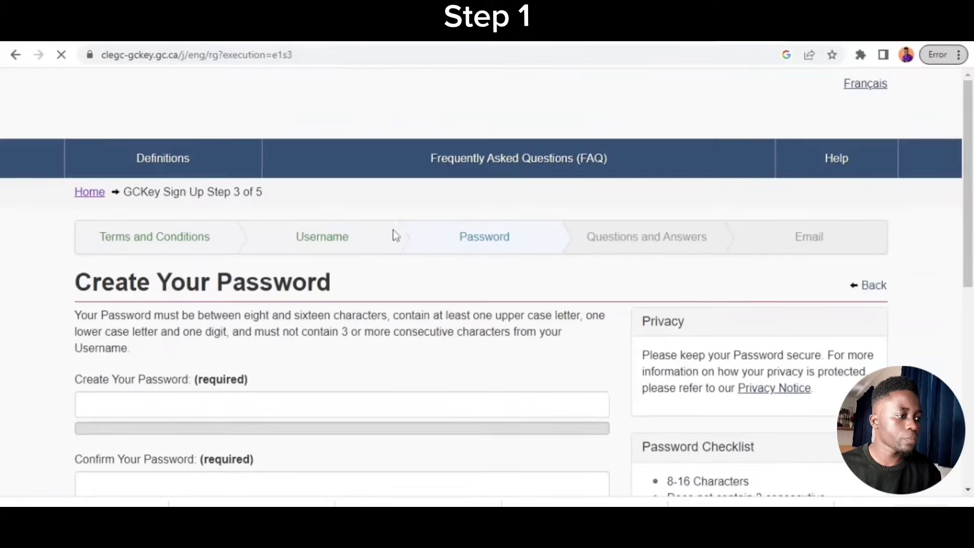
# Step: Enter the new password, highlighting the 8-16 characters and upper/lower case checklist rules
pyautogui.scroll(-4, 419, 349)
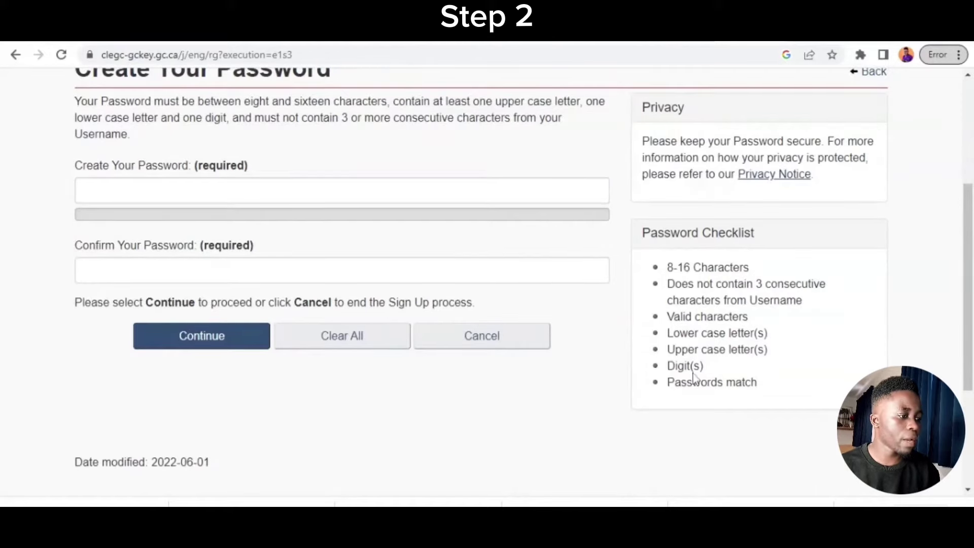
pyautogui.click(167, 191)
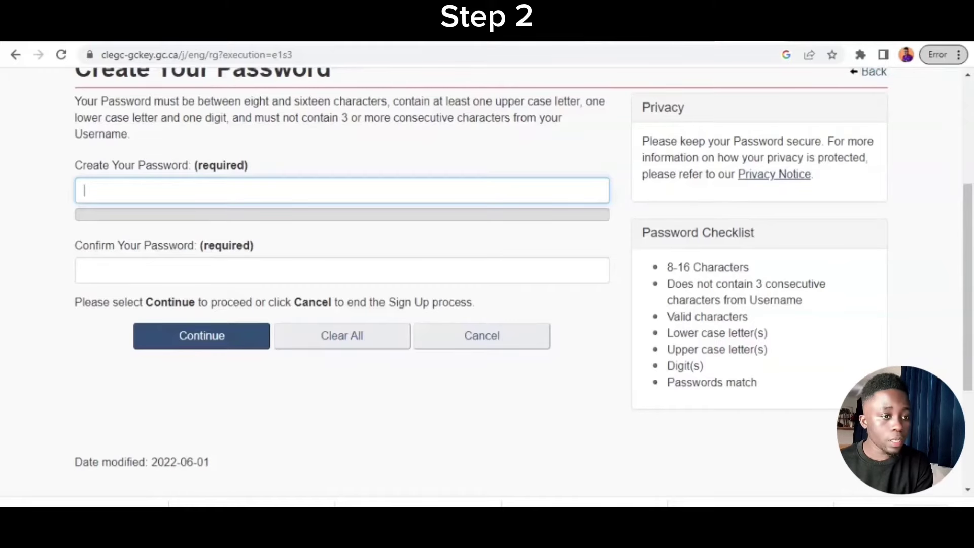
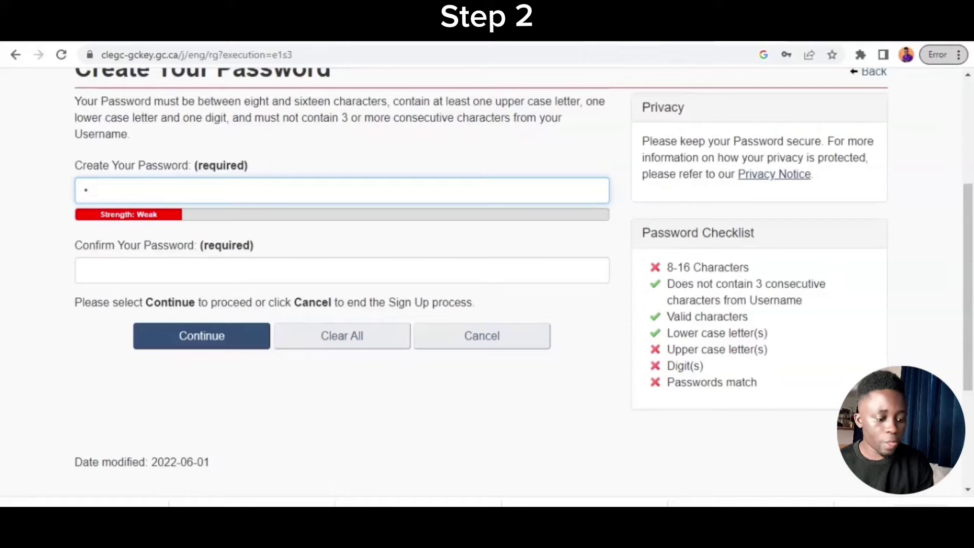
pyautogui.press('BackSpace')
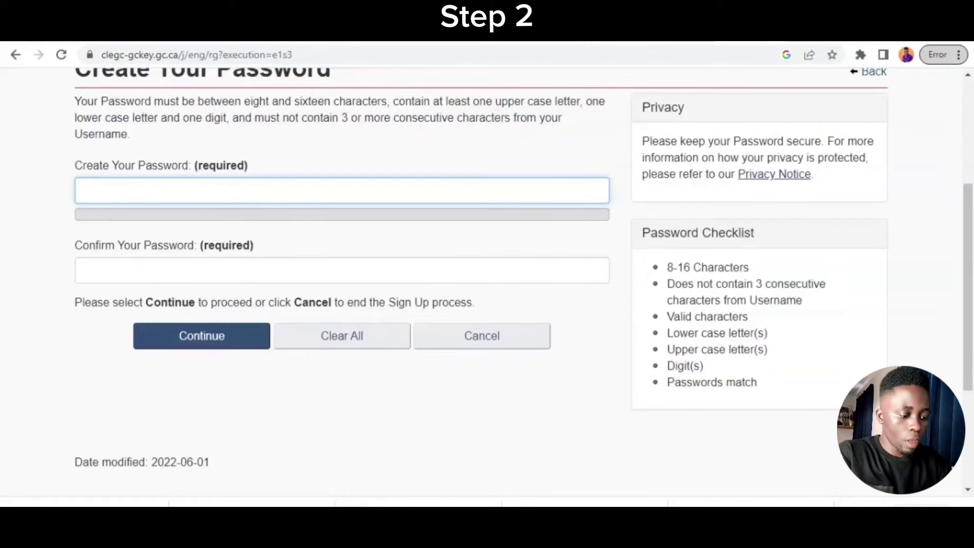
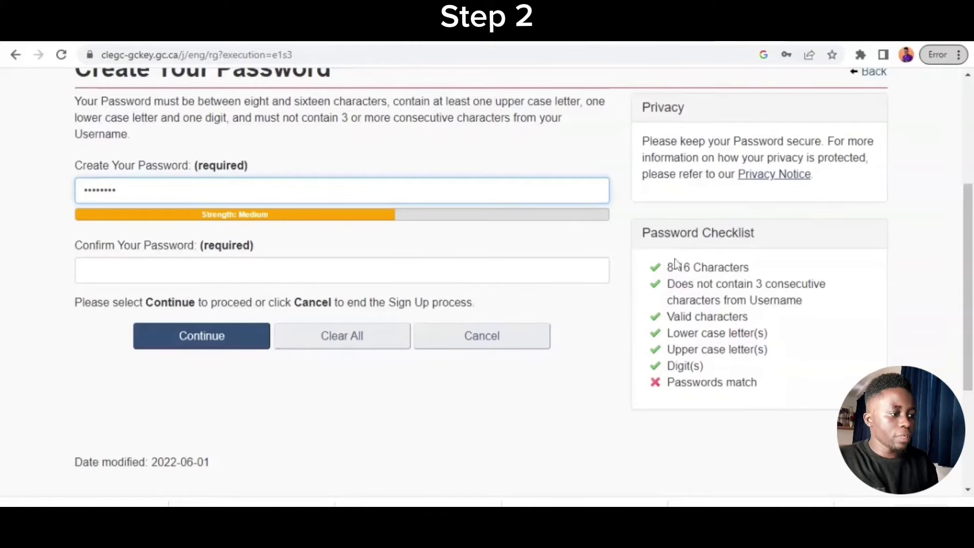
pyautogui.moveTo(667, 267); pyautogui.dragTo(789, 284)
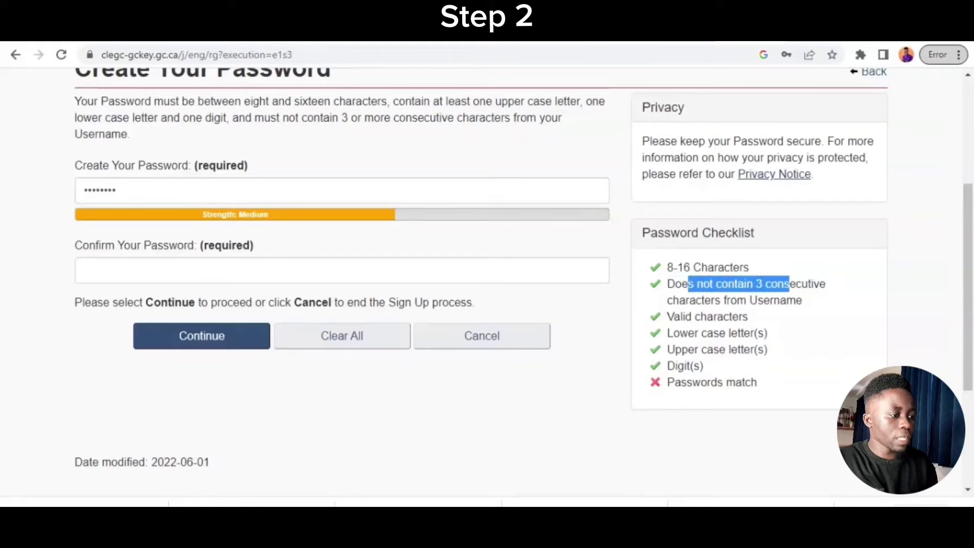
pyautogui.moveTo(674, 316); pyautogui.dragTo(733, 318)
pyautogui.moveTo(680, 333); pyautogui.dragTo(730, 349)
pyautogui.click(730, 350)
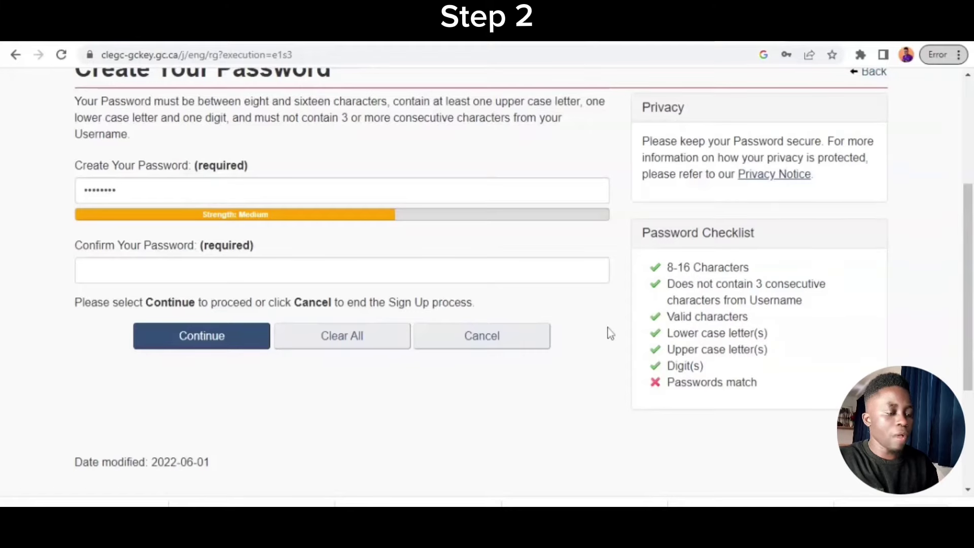
# Step: Re-enter the same password in Confirm Your Password and continue to Step 4
pyautogui.click(85, 270)
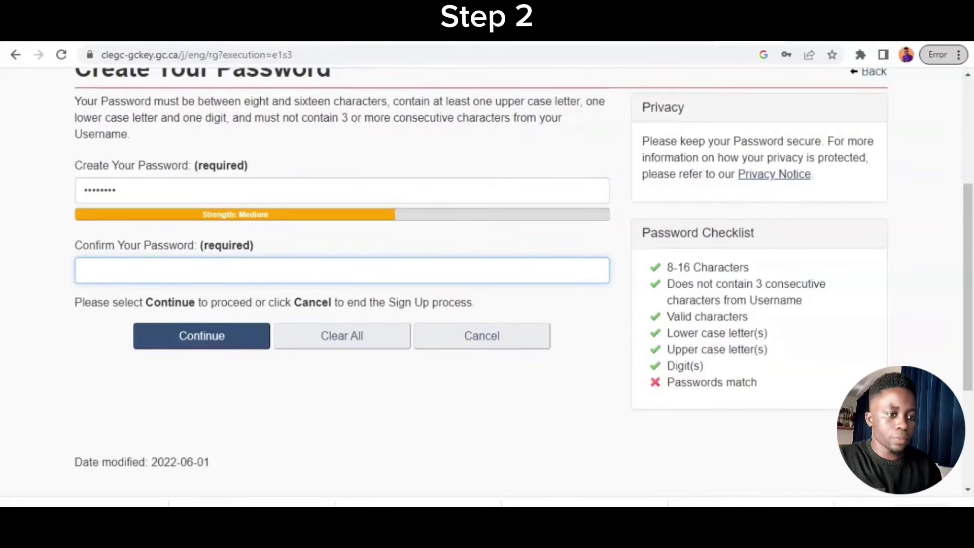
pyautogui.write('•••••')
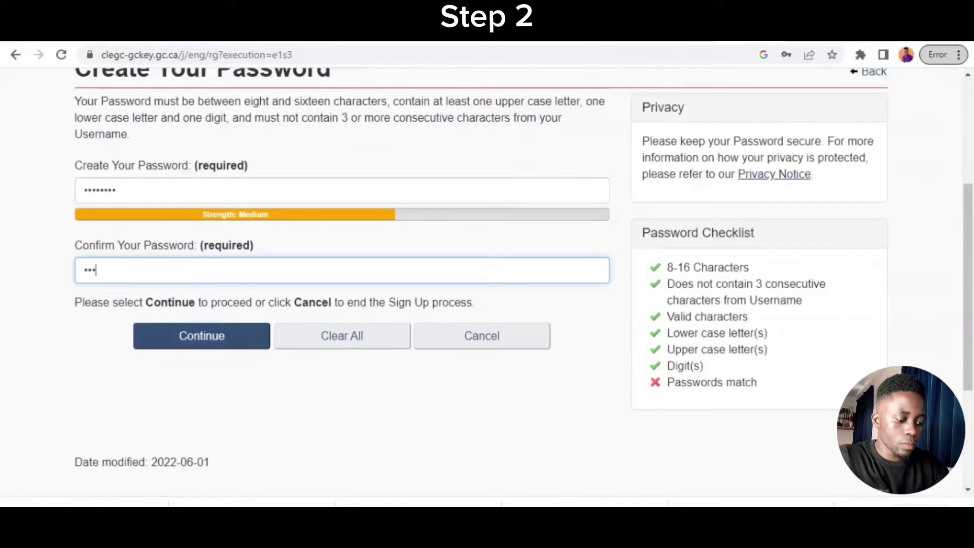
pyautogui.write('•••')
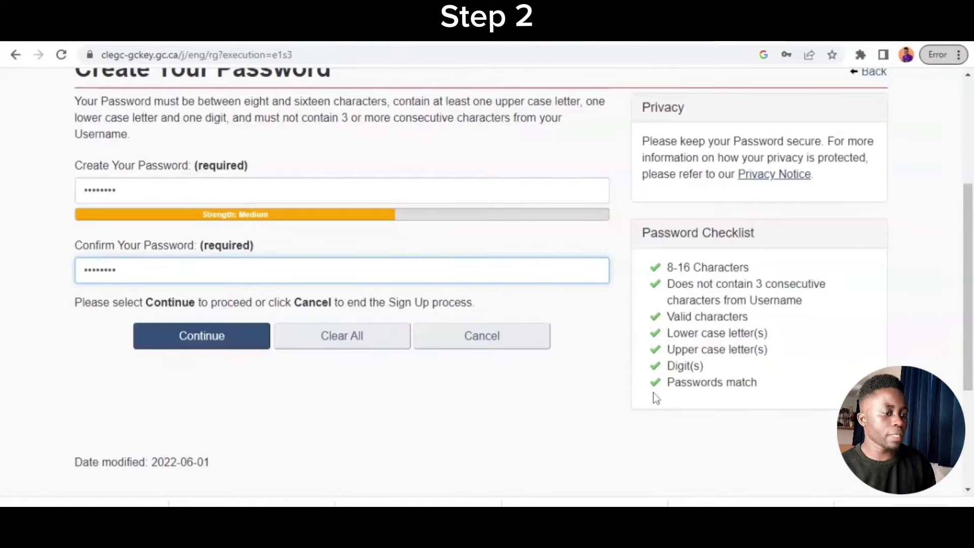
pyautogui.click(169, 339)
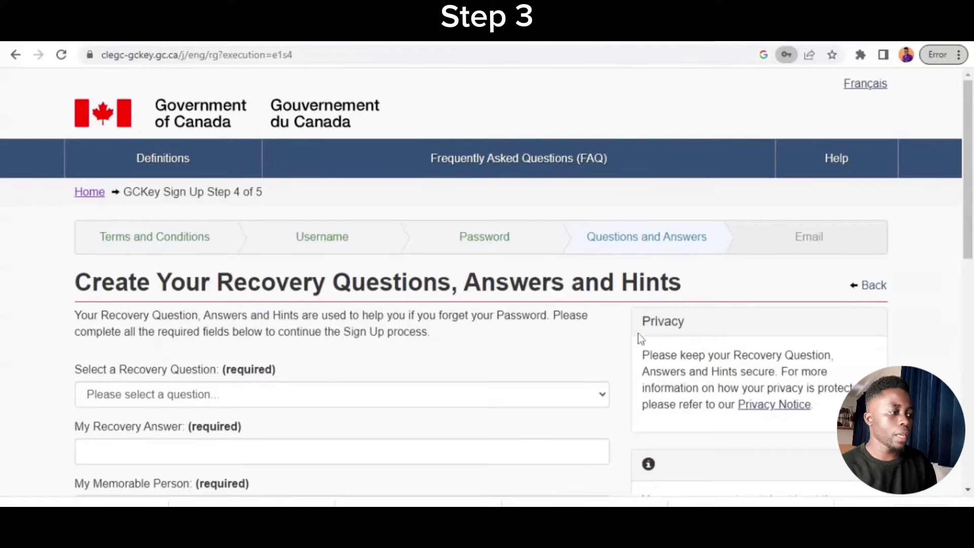
# Step: Choose 'What was my first pet's name?' as the recovery question and type its answer
pyautogui.scroll(-5, 485, 373)
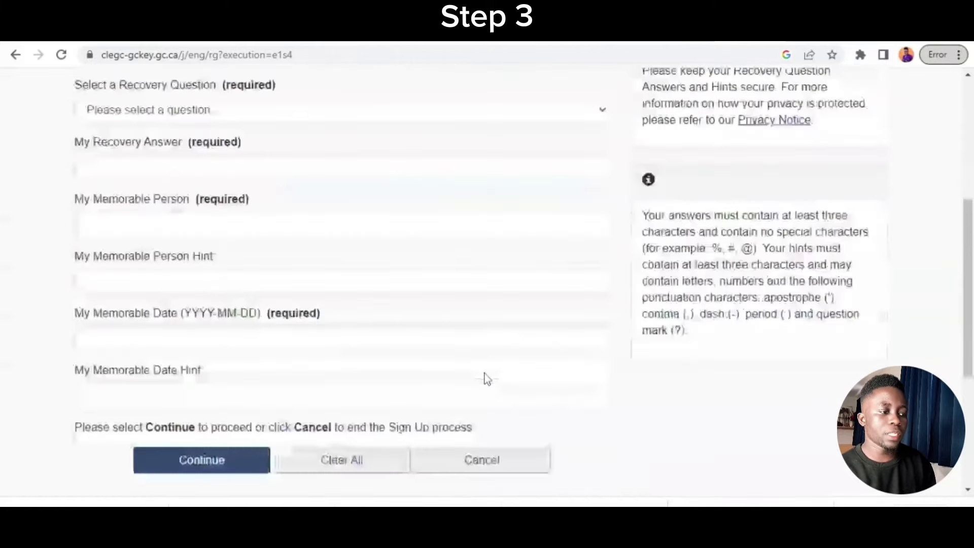
pyautogui.scroll(3, 485, 374)
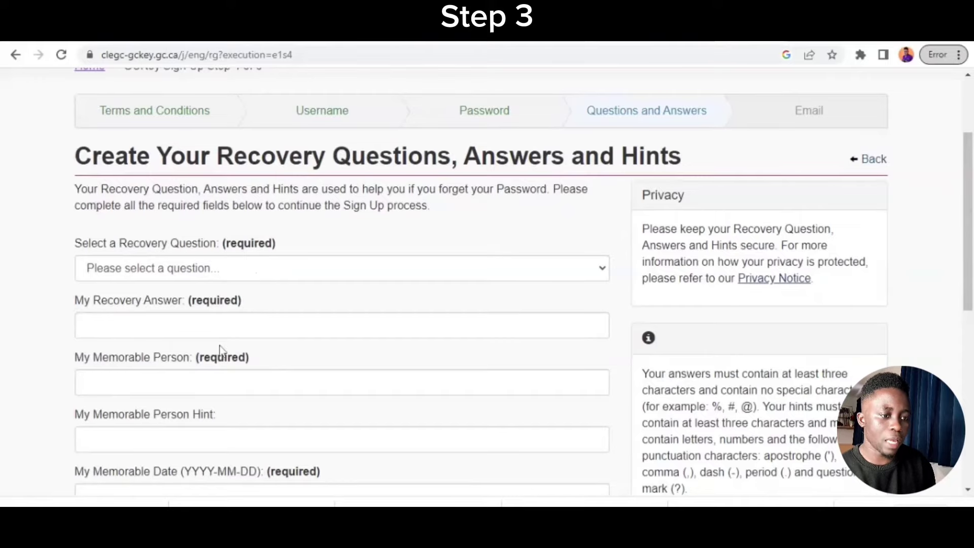
pyautogui.scroll(-5, 224, 348)
pyautogui.scroll(4, 192, 225)
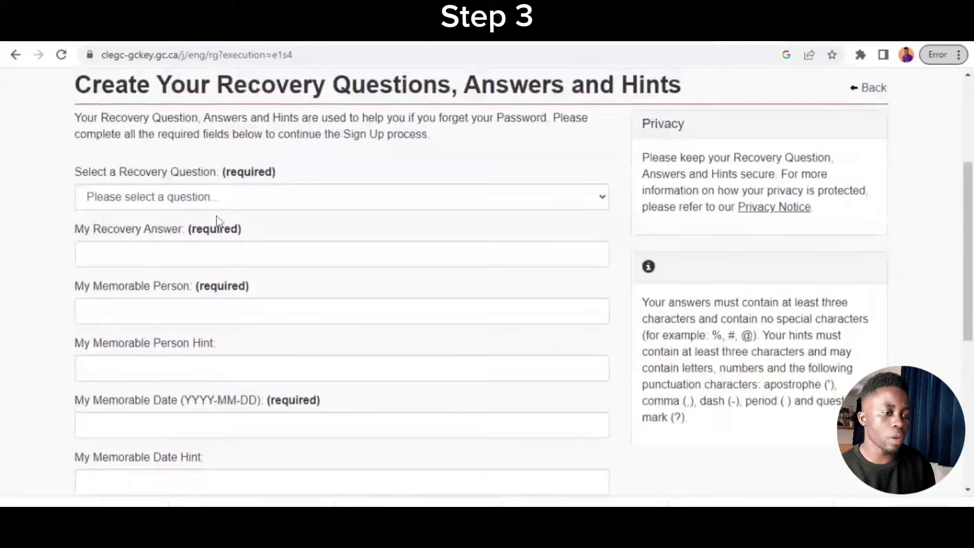
pyautogui.click(158, 198)
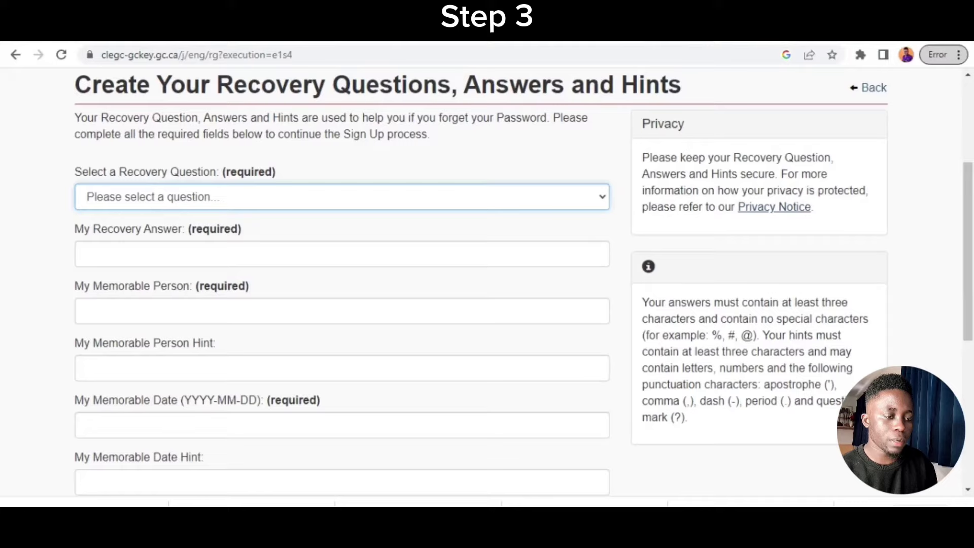
pyautogui.press('Down')
pyautogui.press('Tab')
pyautogui.write('ACT')
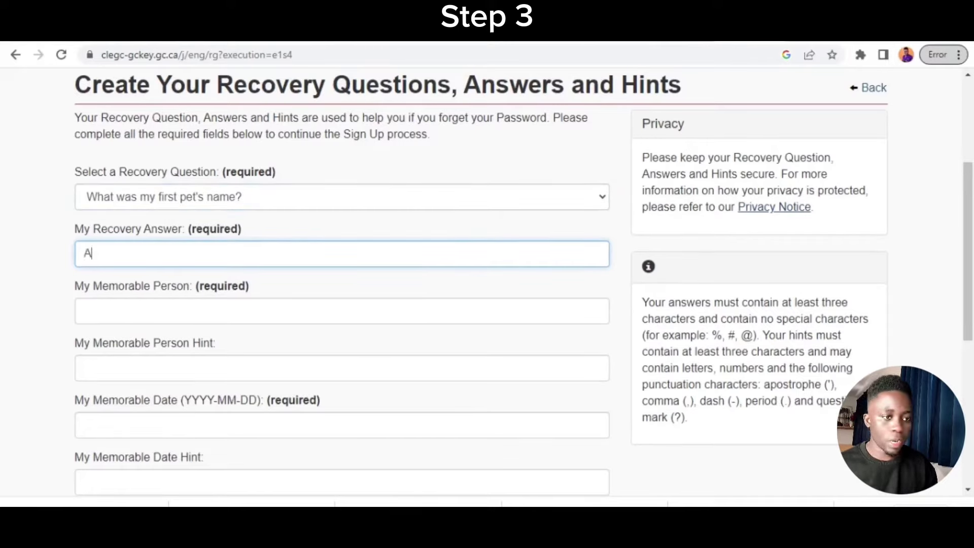
pyautogui.press('BackSpace')
pyautogui.press('BackSpace')
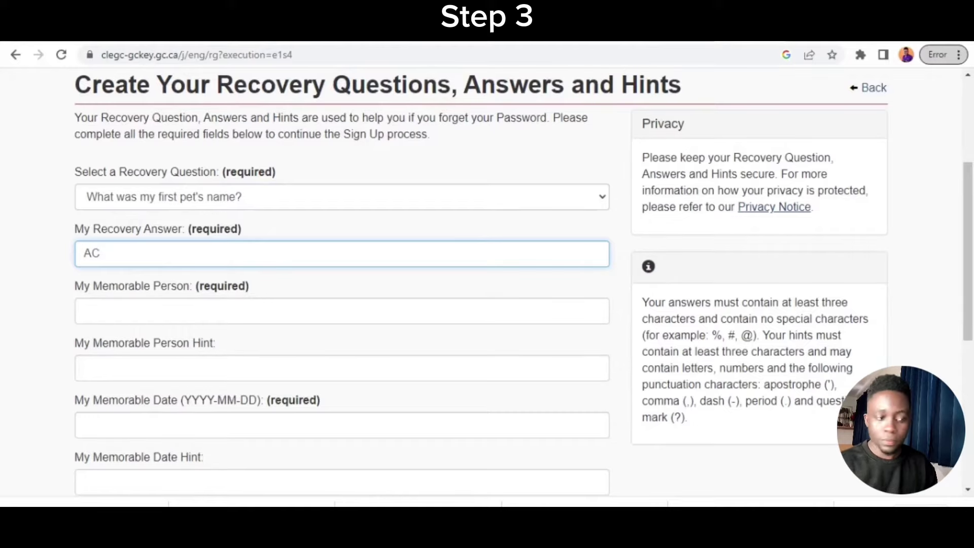
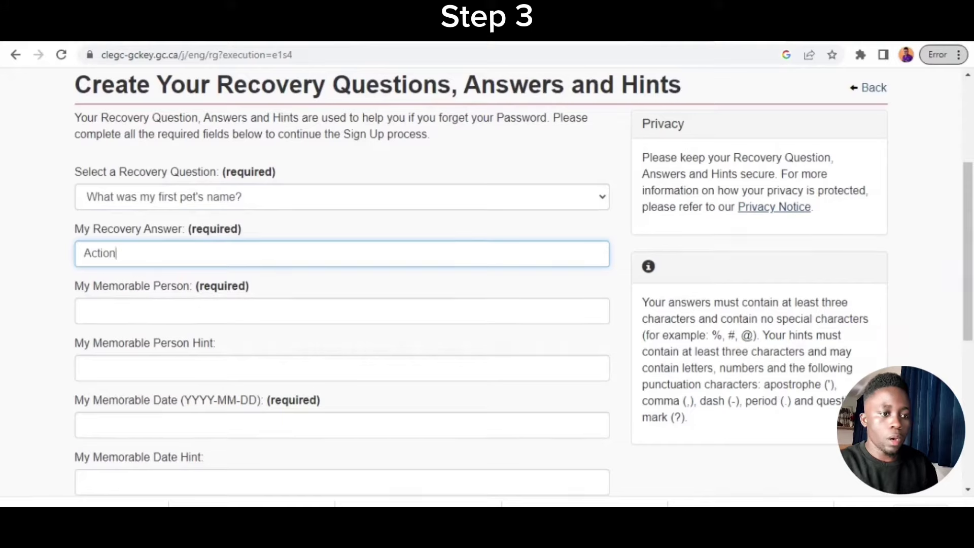
# Step: Fill in the memorable person and its hint
pyautogui.click(85, 311)
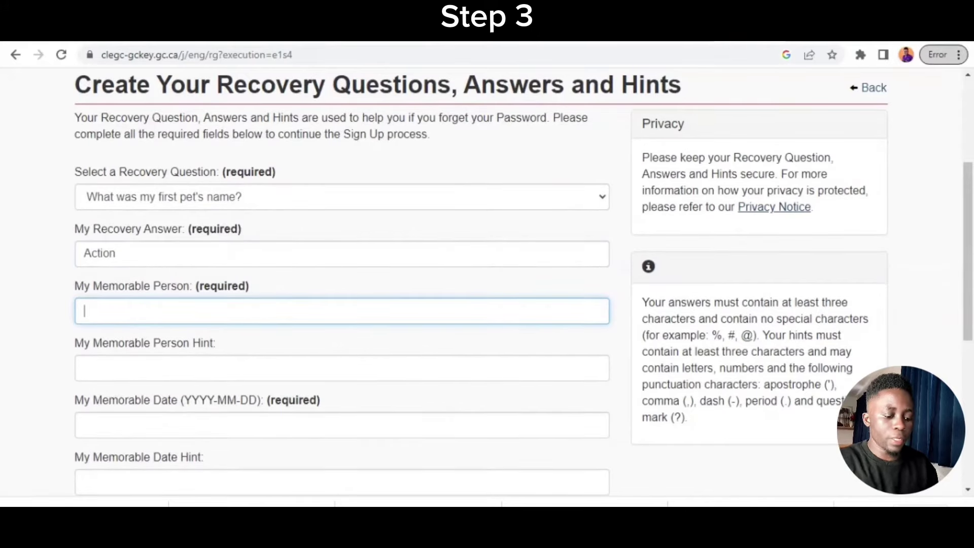
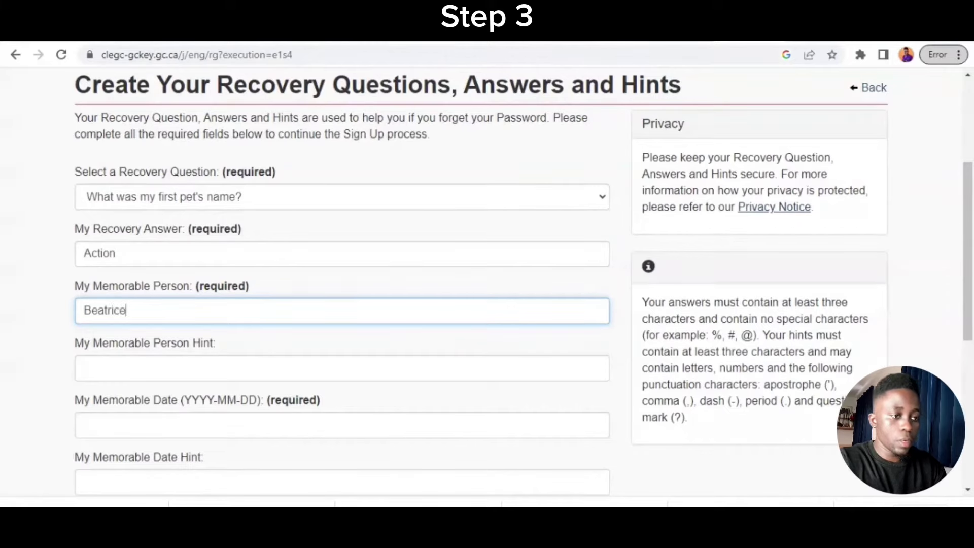
pyautogui.click(84, 366)
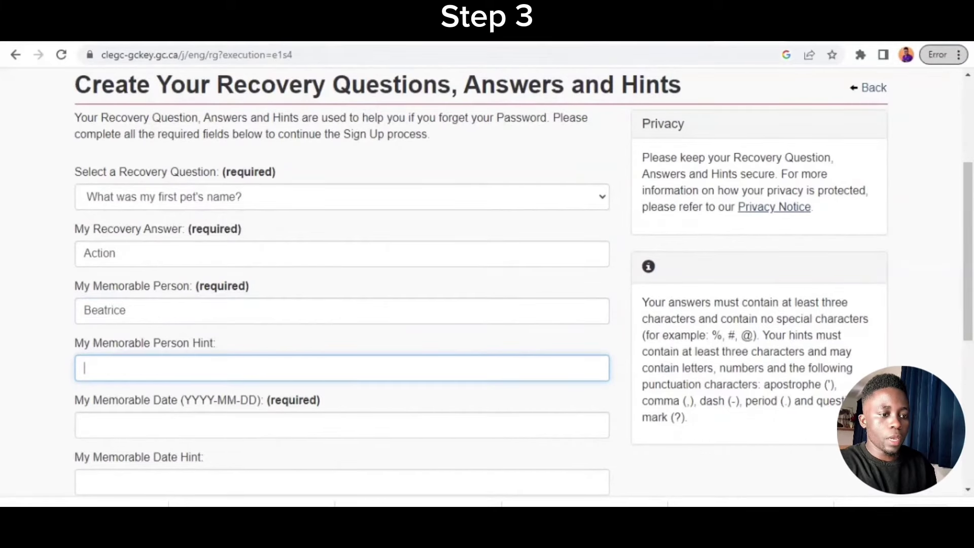
pyautogui.scroll(-2, 343, 284)
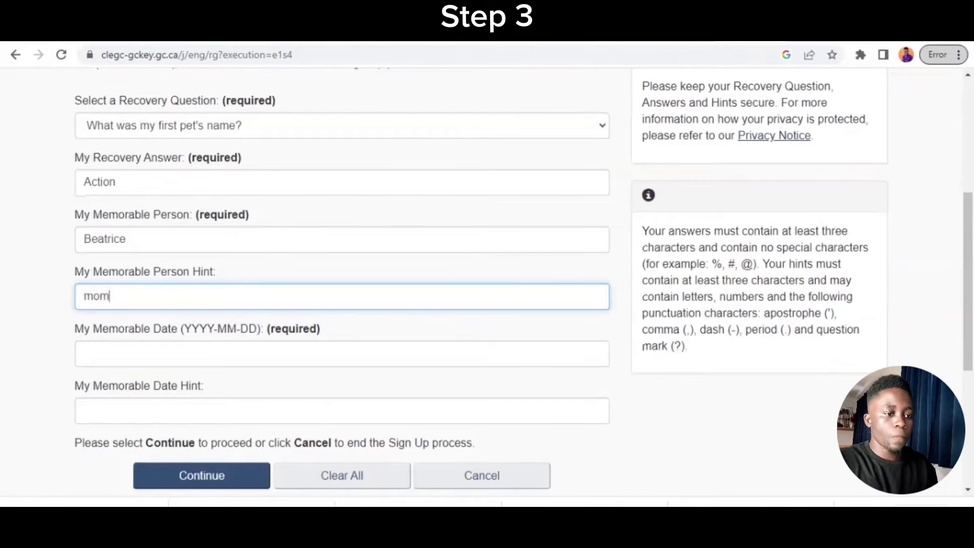
# Step: Enter the memorable date in YYYY-MM-DD format and its date hint
pyautogui.click(89, 353)
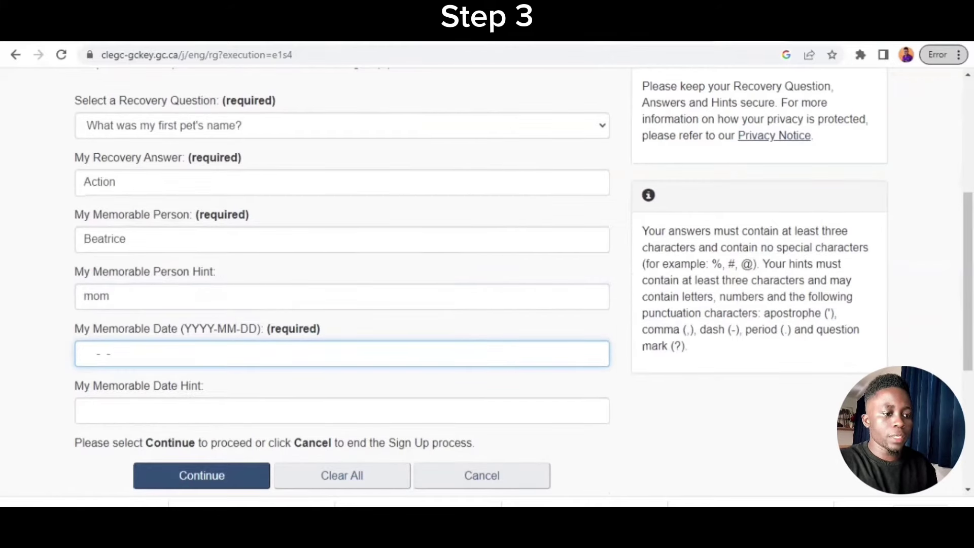
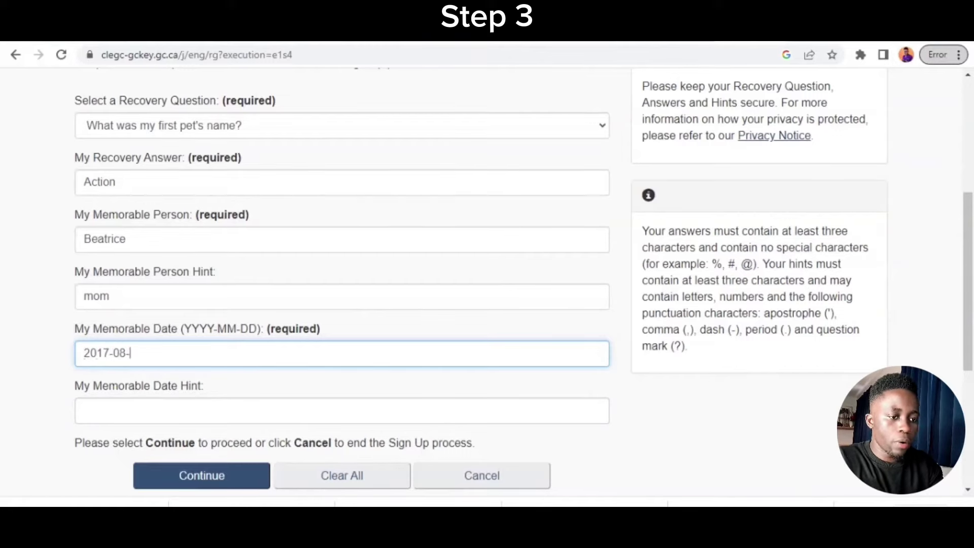
pyautogui.click(172, 411)
pyautogui.write('G')
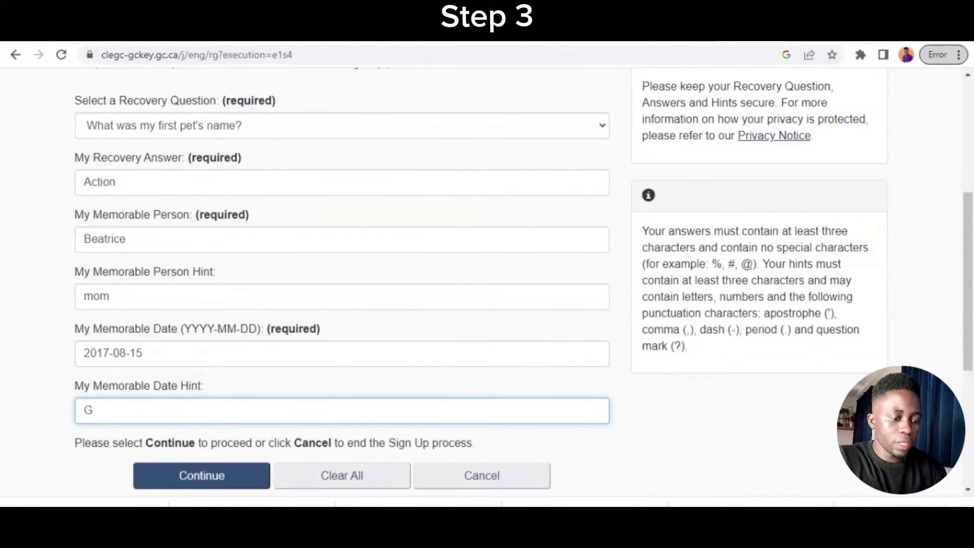
pyautogui.write('ra')
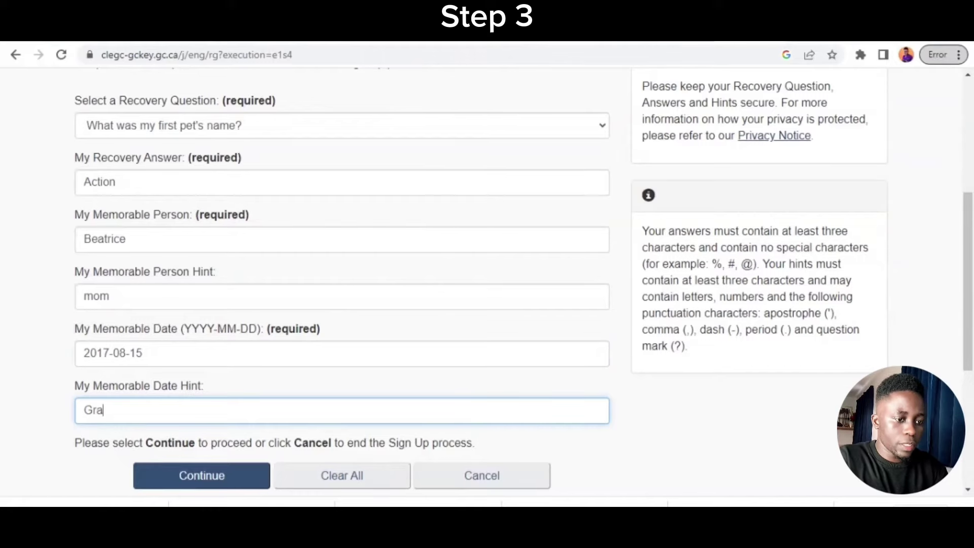
pyautogui.write('duatin')
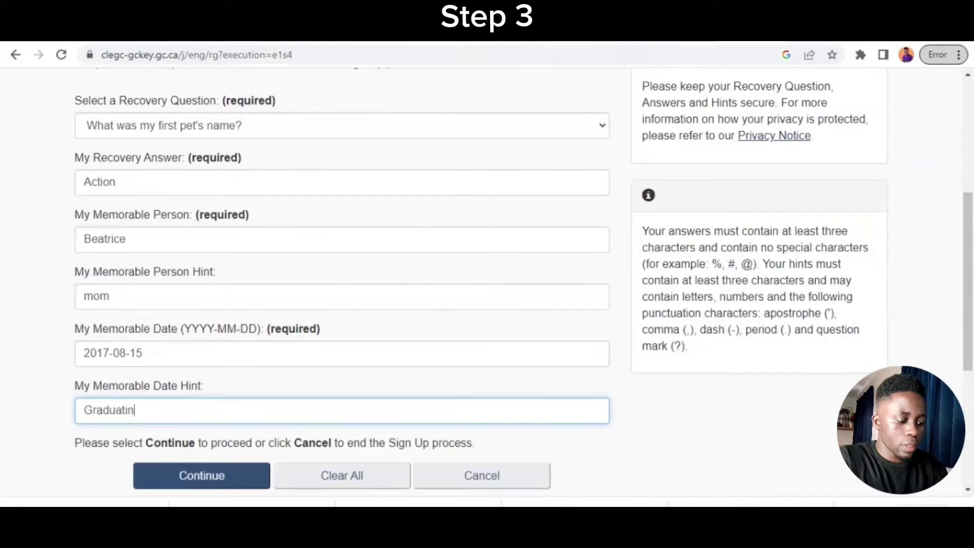
pyautogui.press('BackSpace')
pyautogui.write('on')
pyautogui.write(' datd')
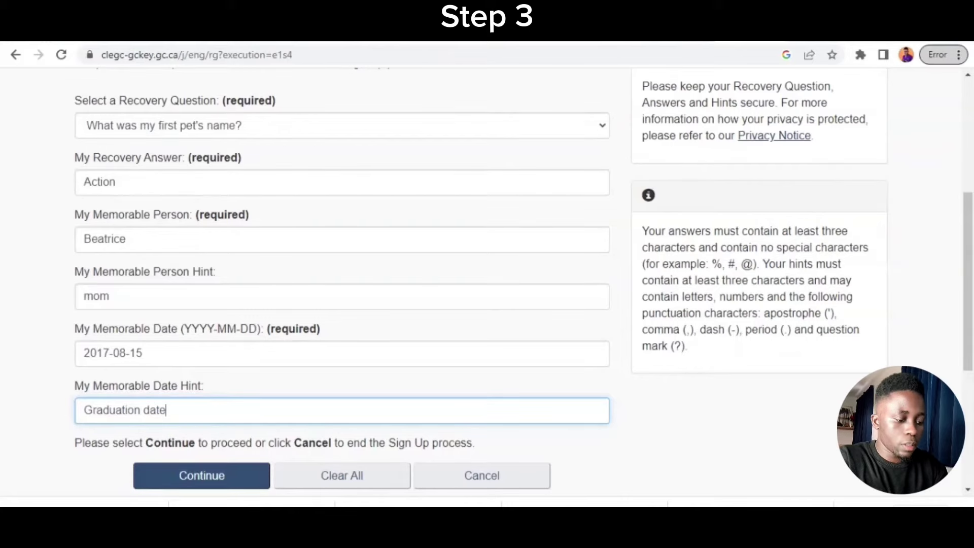
pyautogui.press('BackSpace')
pyautogui.write('e')
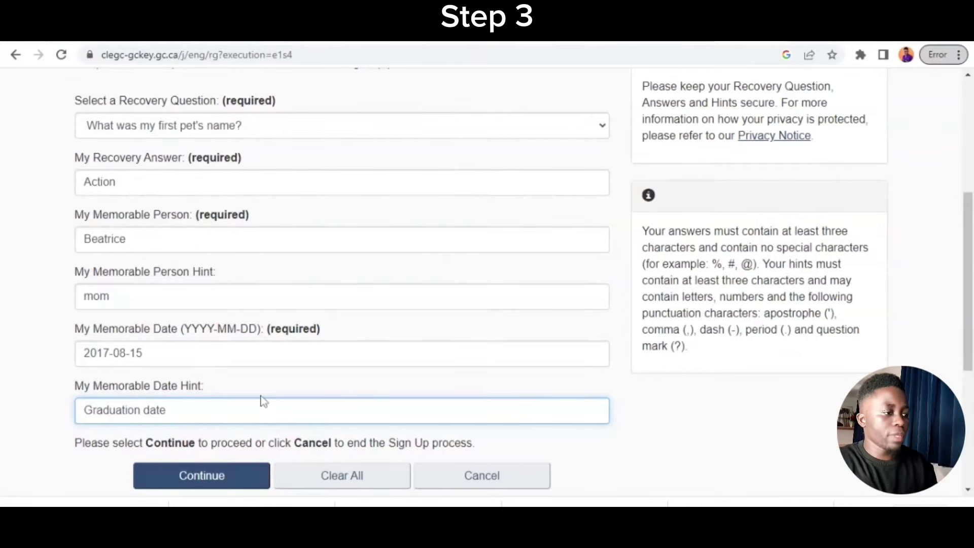
pyautogui.scroll(-2, 261, 398)
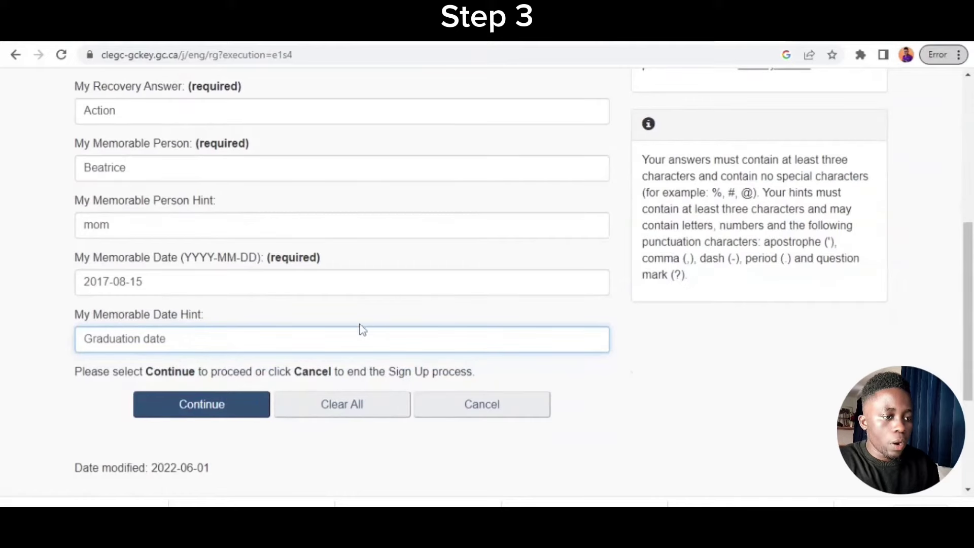
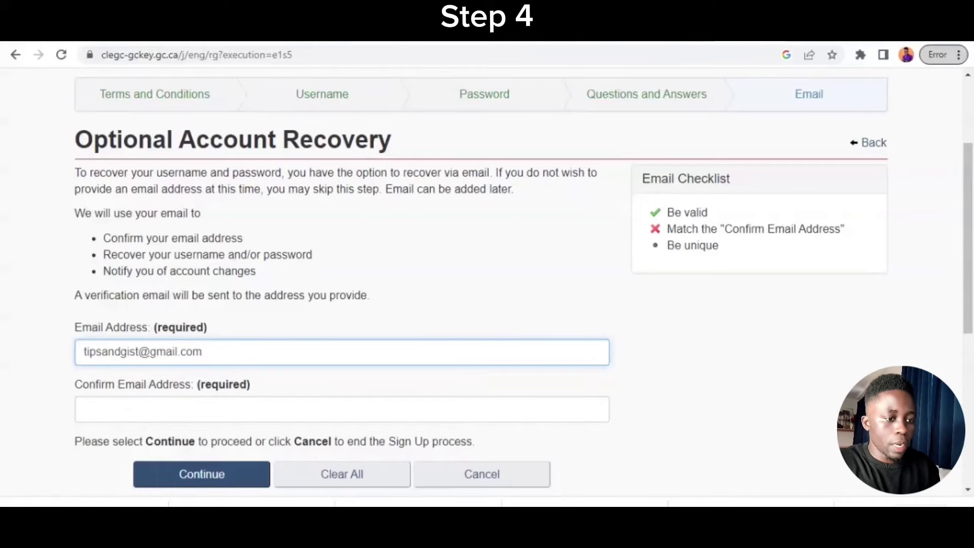
# Step: Enter the recovery e-mail address in both Email Address fields and submit it
pyautogui.click(87, 409)
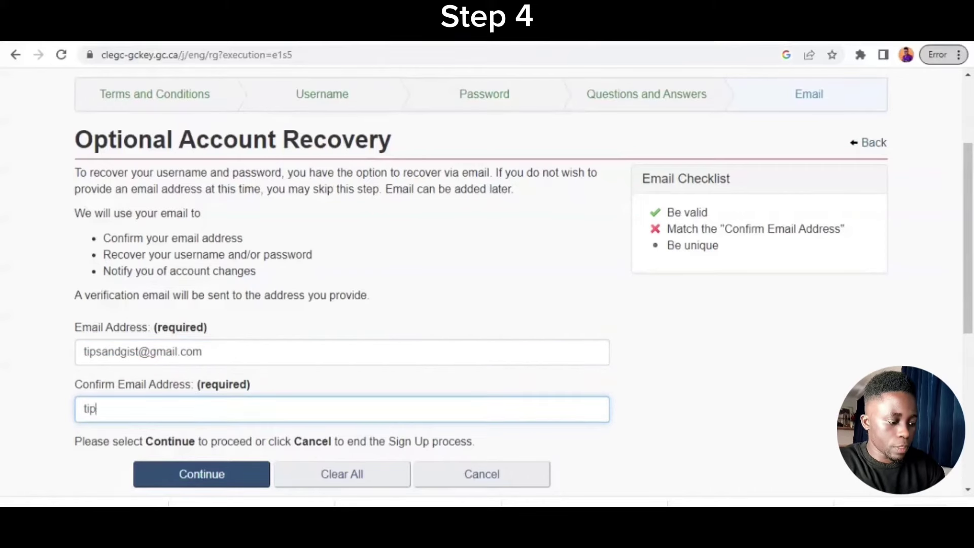
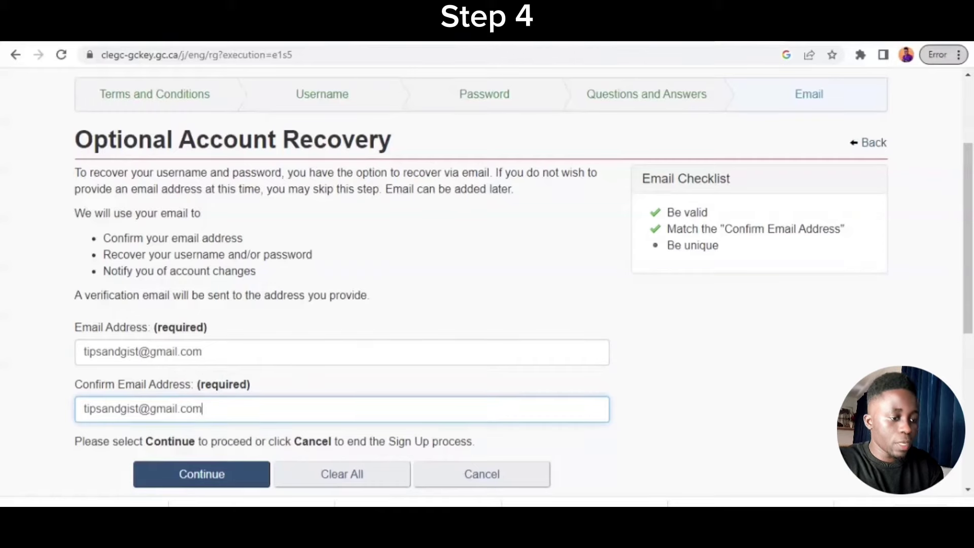
pyautogui.scroll(-2, 182, 479)
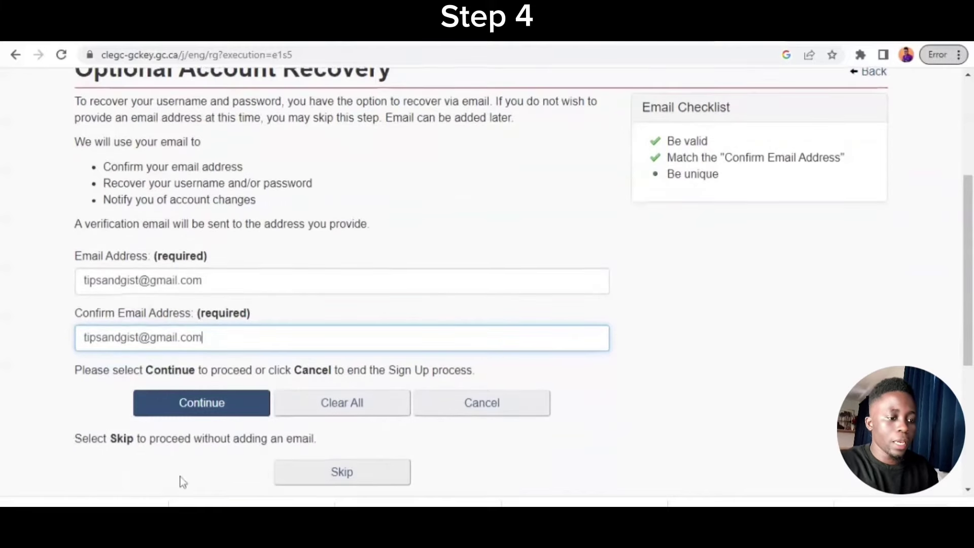
pyautogui.click(187, 412)
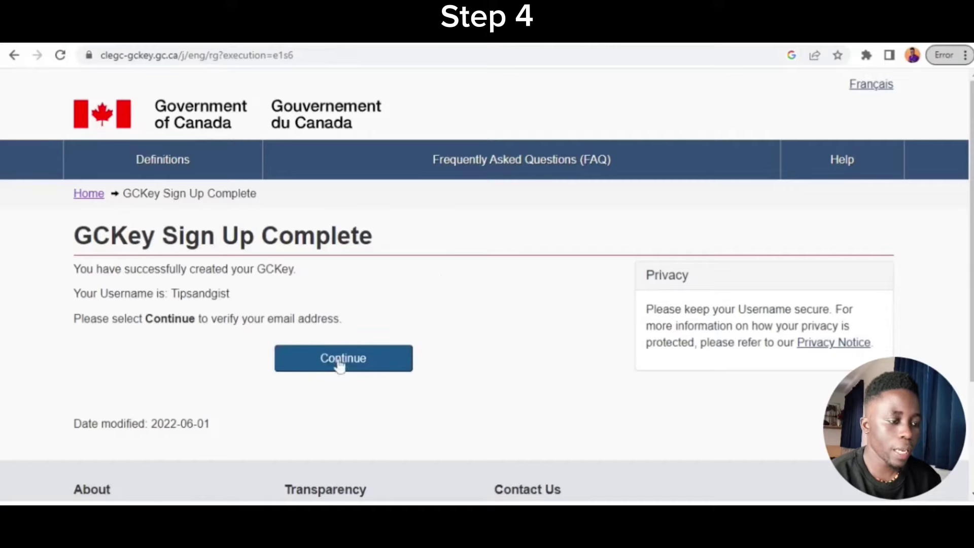
# Step: Finish GCKey sign-up and open the 'Please Verify Your GCKey Email' message in Gmail
pyautogui.click(343, 360)
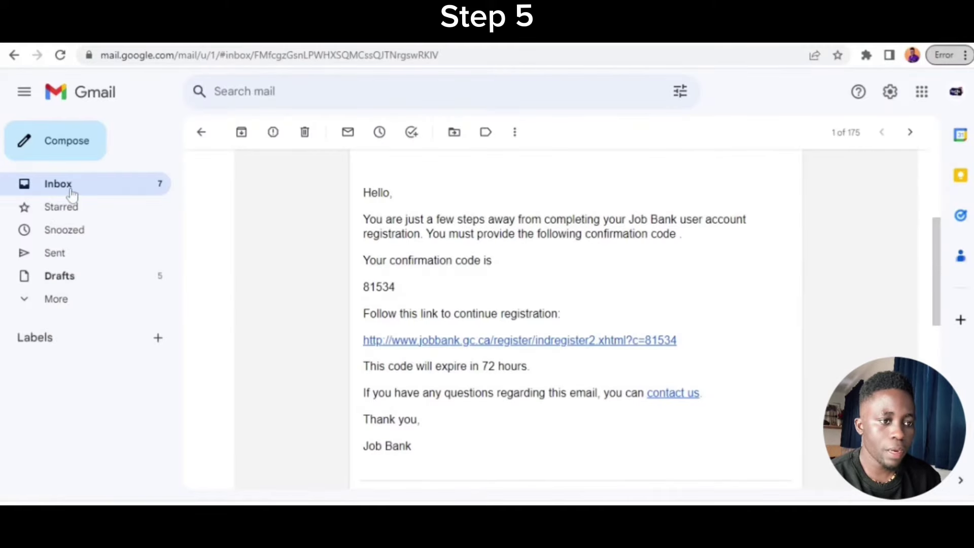
pyautogui.click(71, 193)
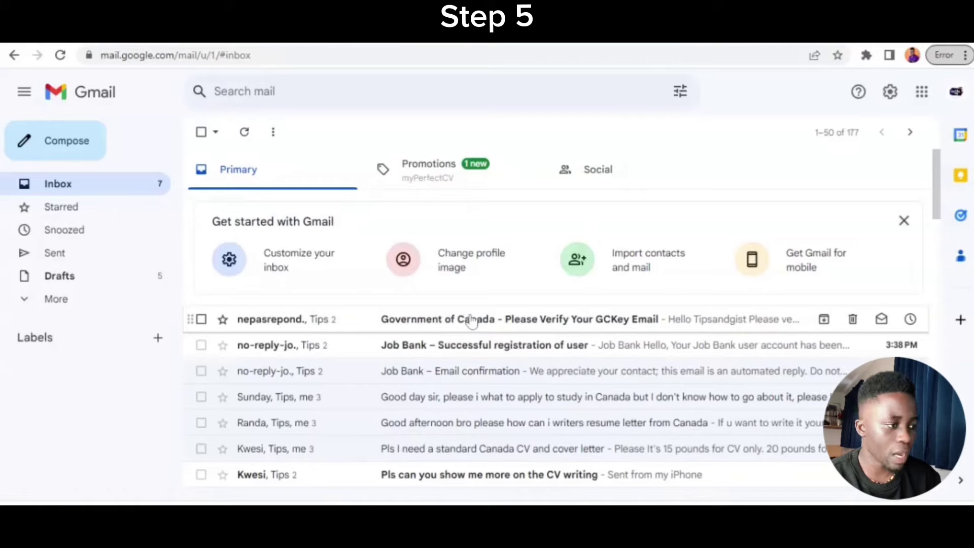
pyautogui.click(471, 321)
pyautogui.scroll(-3, 472, 335)
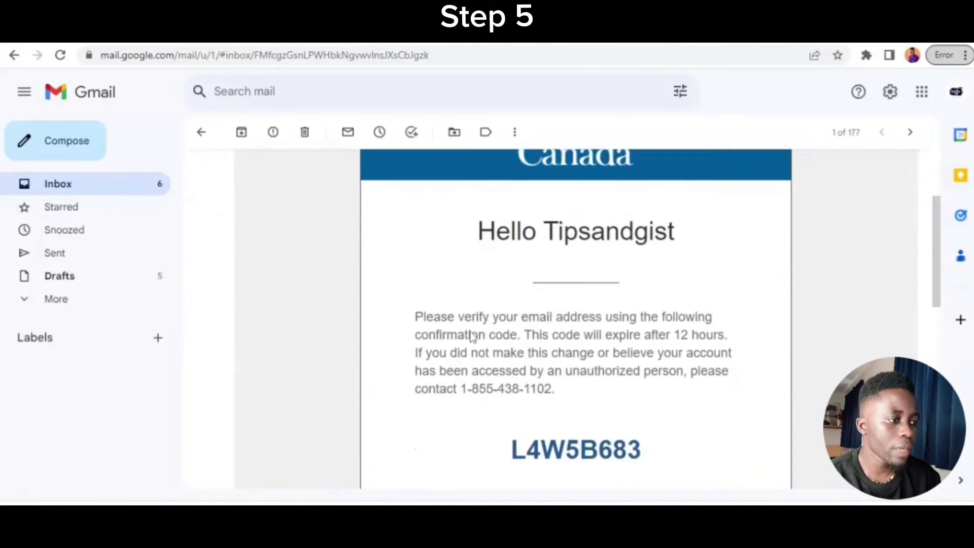
pyautogui.scroll(3, 471, 337)
pyautogui.scroll(-3, 535, 304)
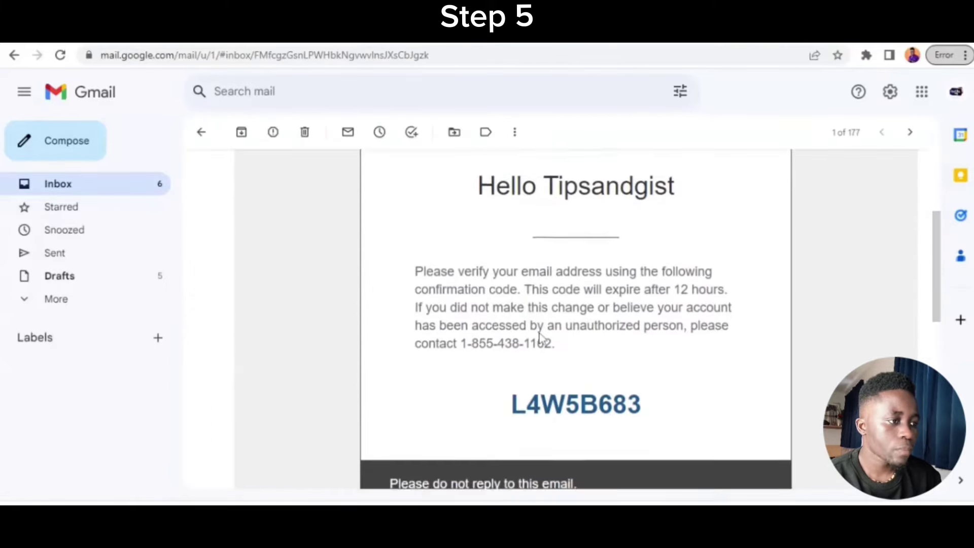
pyautogui.scroll(1, 539, 325)
pyautogui.scroll(-2, 652, 274)
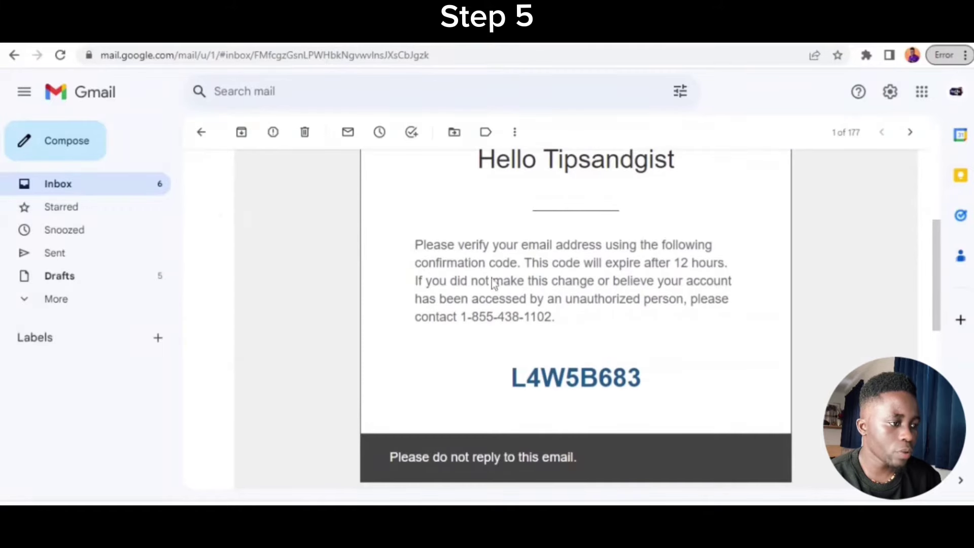
# Step: Select and copy the confirmation code shown in the verification email
pyautogui.moveTo(509, 378); pyautogui.dragTo(642, 378)
pyautogui.hotkey('ctrl', 'c')
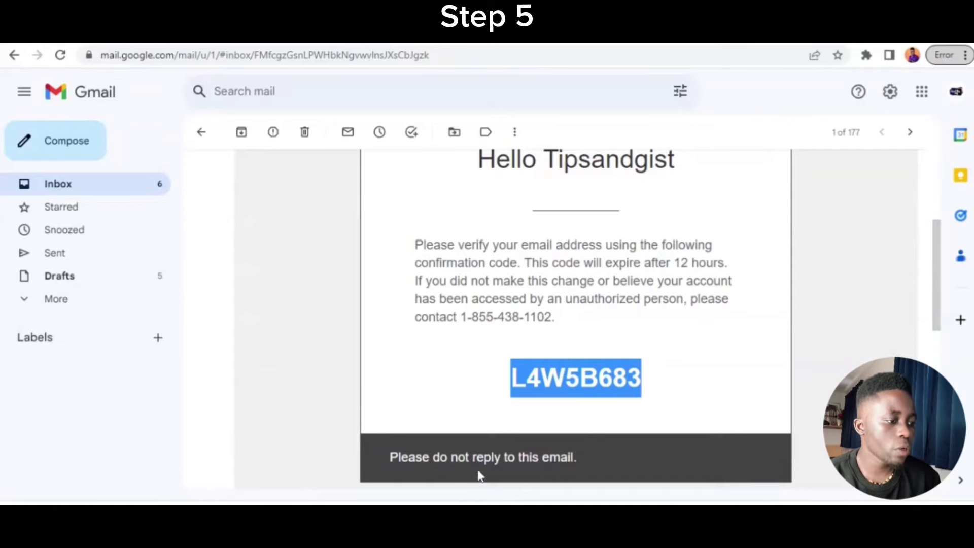
pyautogui.scroll(-4, 576, 319)
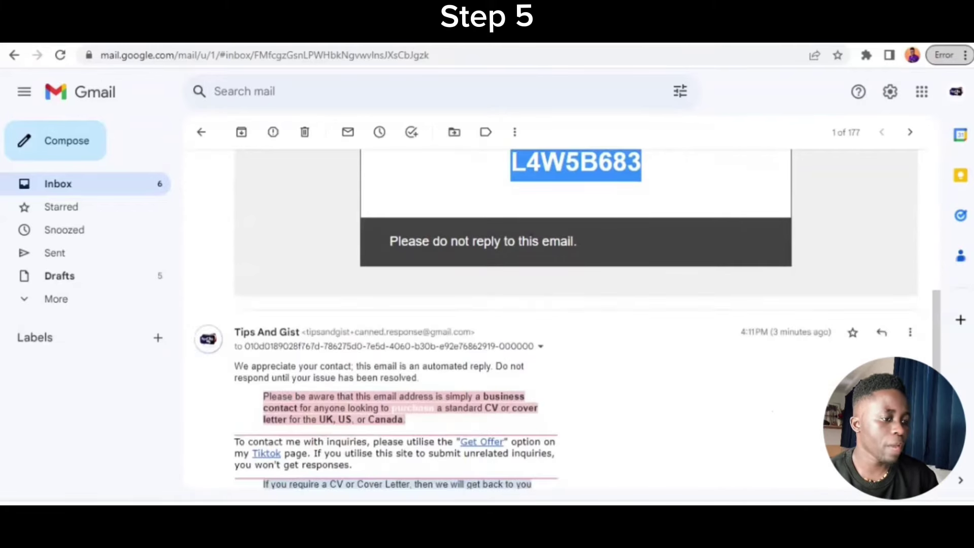
pyautogui.scroll(4, 575, 319)
pyautogui.scroll(3, 473, 355)
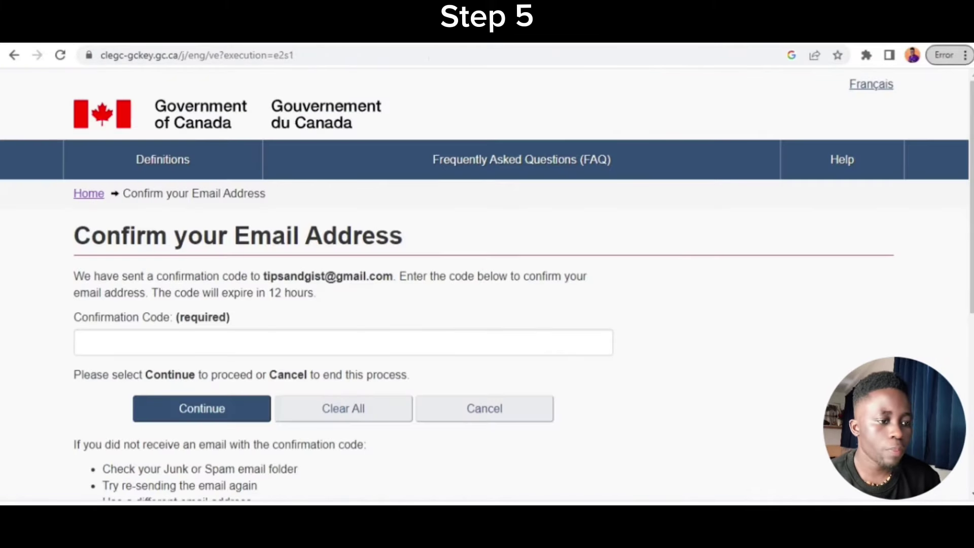
# Step: Paste the emailed code as the Confirmation Code and continue past Email Recovery Complete
pyautogui.hotkey('ctrl', 'v')
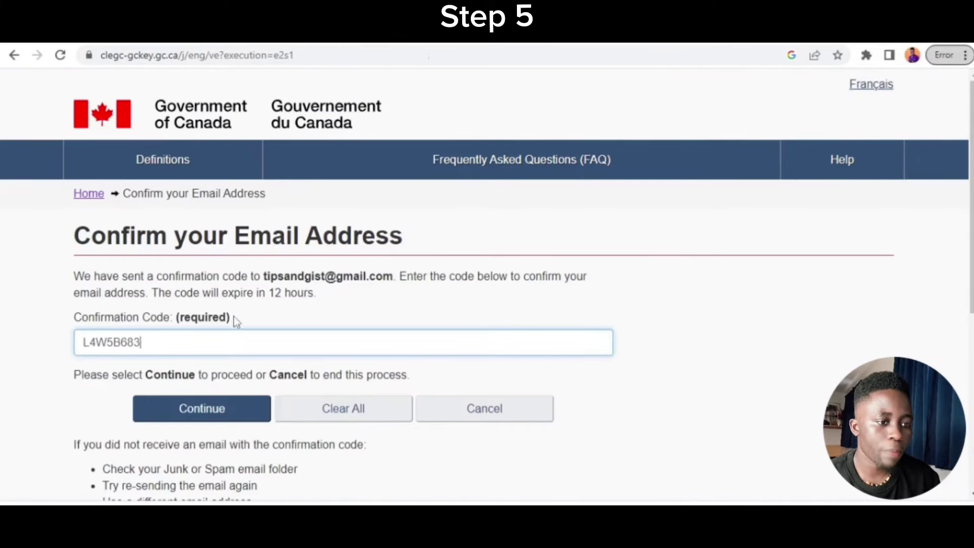
pyautogui.click(179, 406)
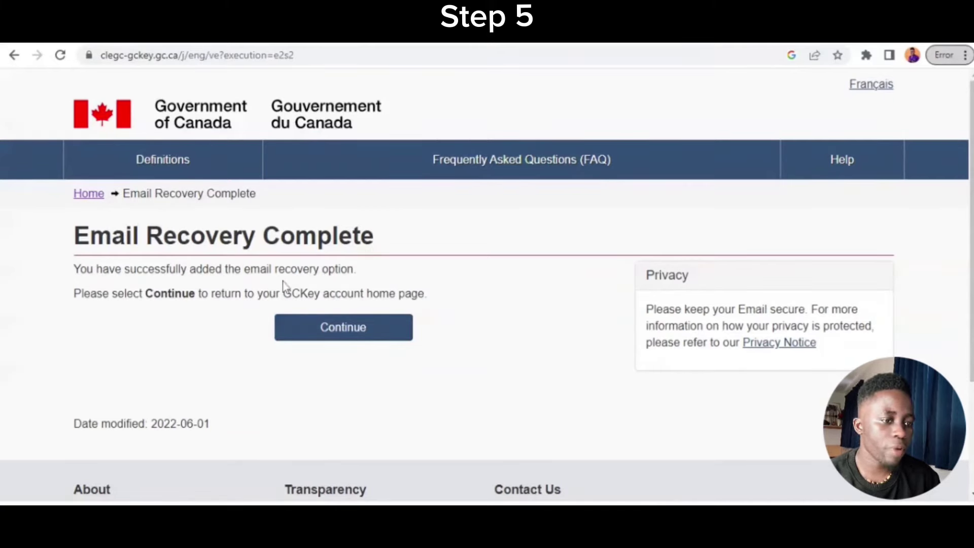
pyautogui.click(333, 332)
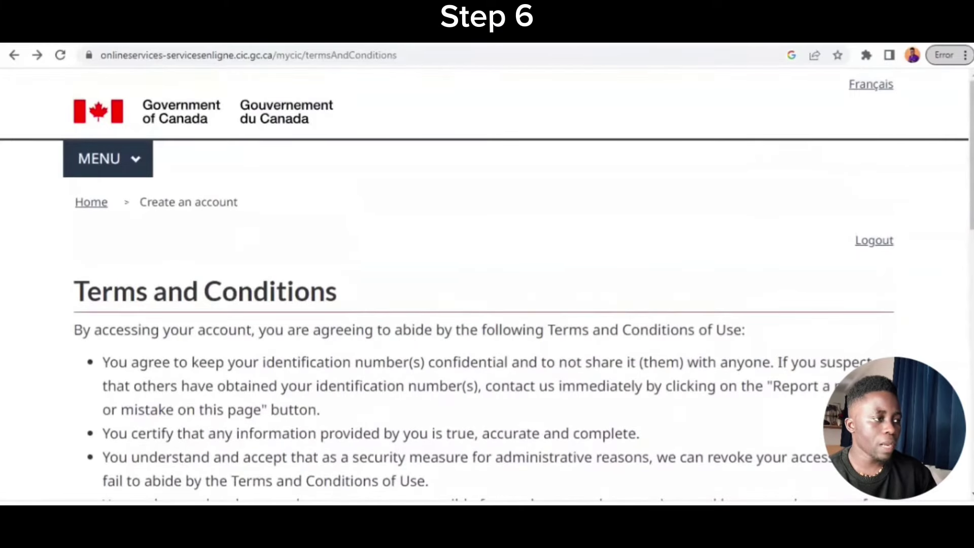
# Step: Scroll to the end of the account Terms and Conditions and click I Accept
pyautogui.scroll(-3, 322, 272)
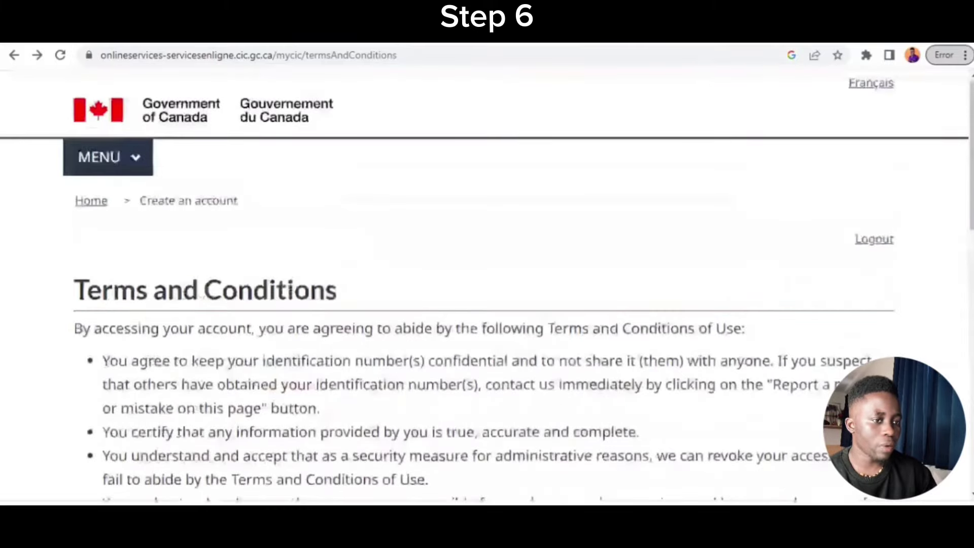
pyautogui.scroll(-3, 261, 264)
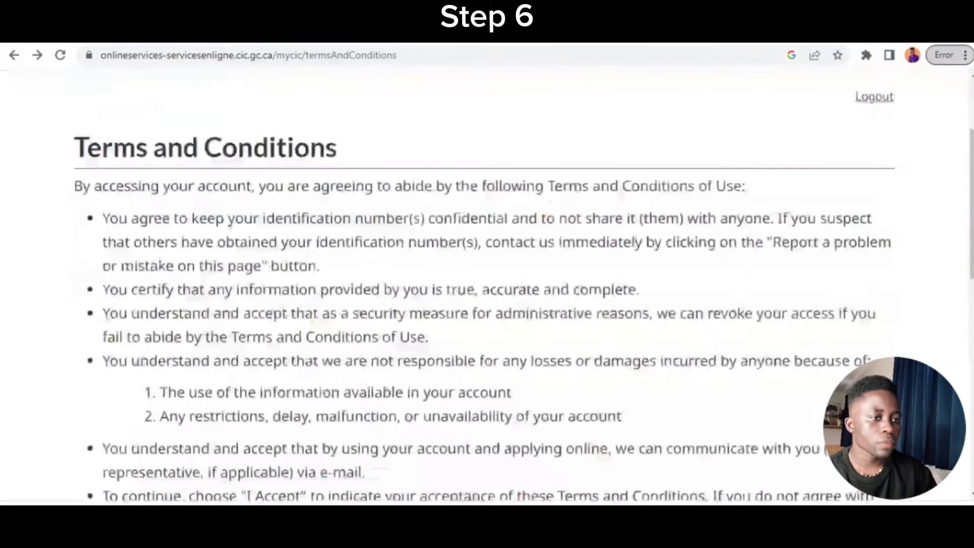
pyautogui.scroll(-4, 261, 263)
pyautogui.scroll(-3, 262, 263)
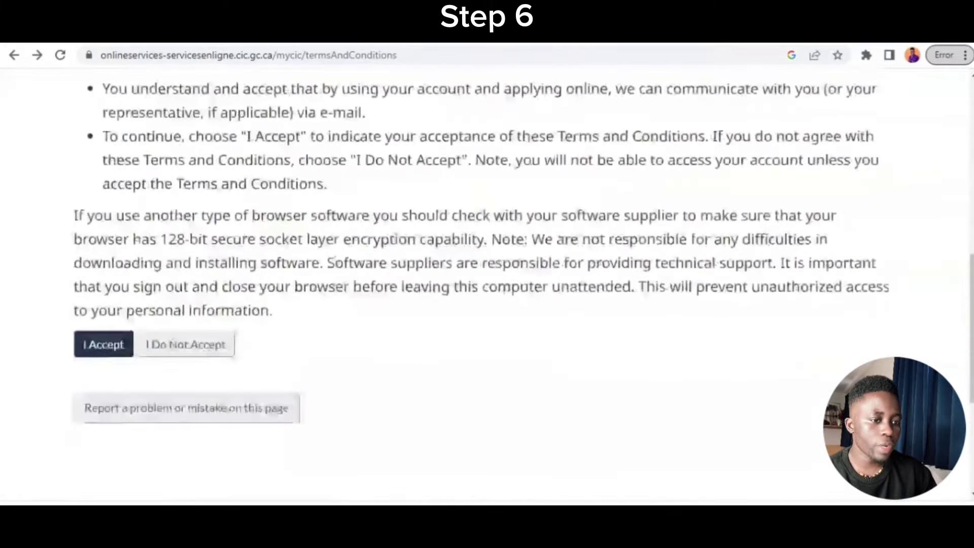
pyautogui.click(116, 355)
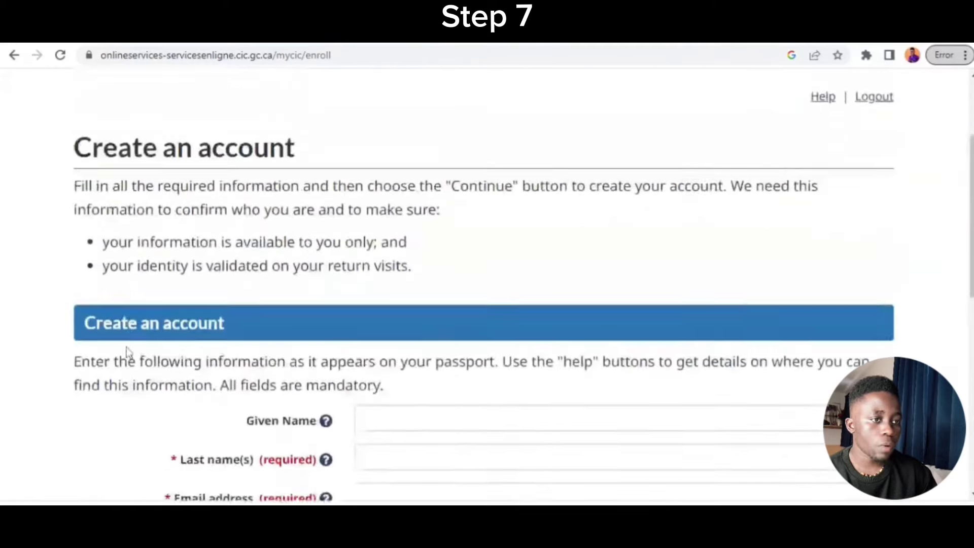
# Step: Enter the account holder's given name and last name in the Create an account form
pyautogui.scroll(2, 124, 348)
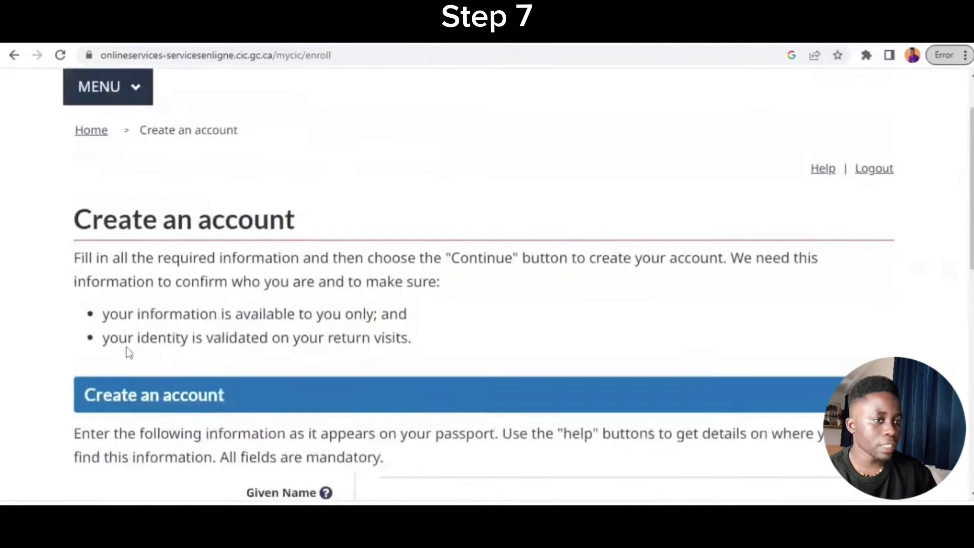
pyautogui.scroll(-3, 124, 348)
pyautogui.scroll(-1, 330, 305)
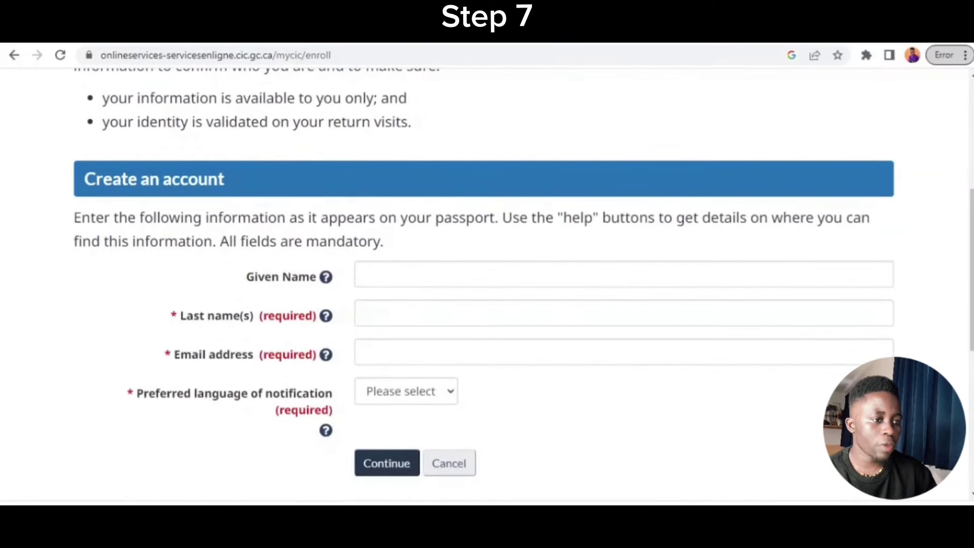
pyautogui.click(365, 274)
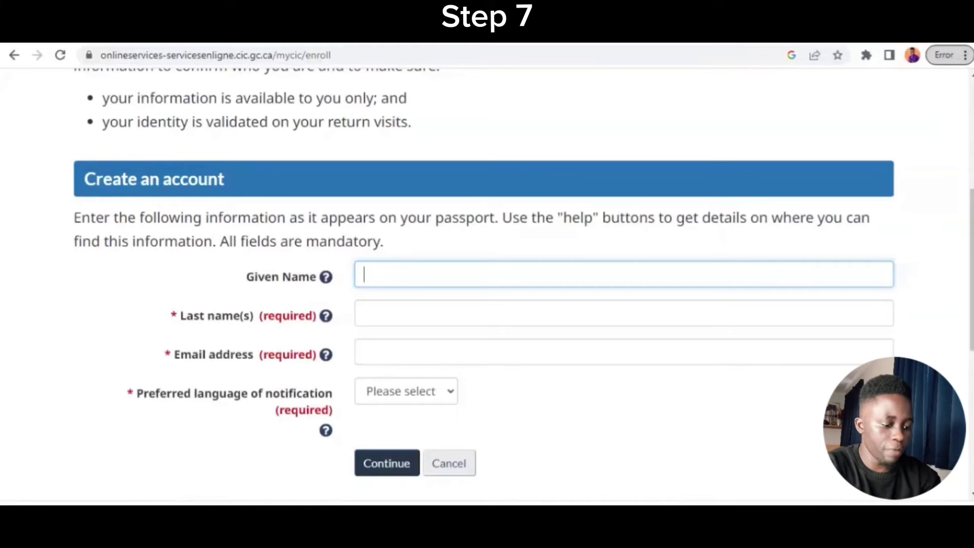
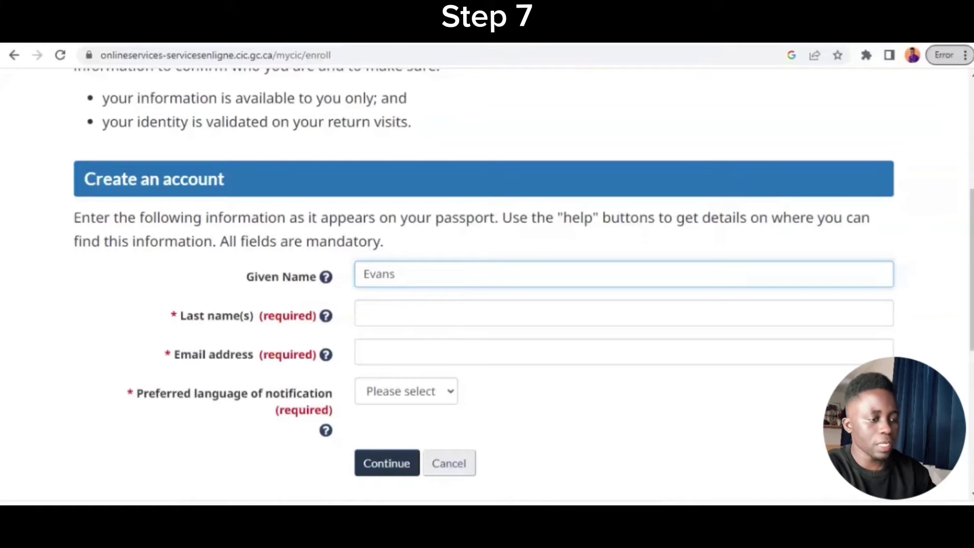
pyautogui.click(385, 313)
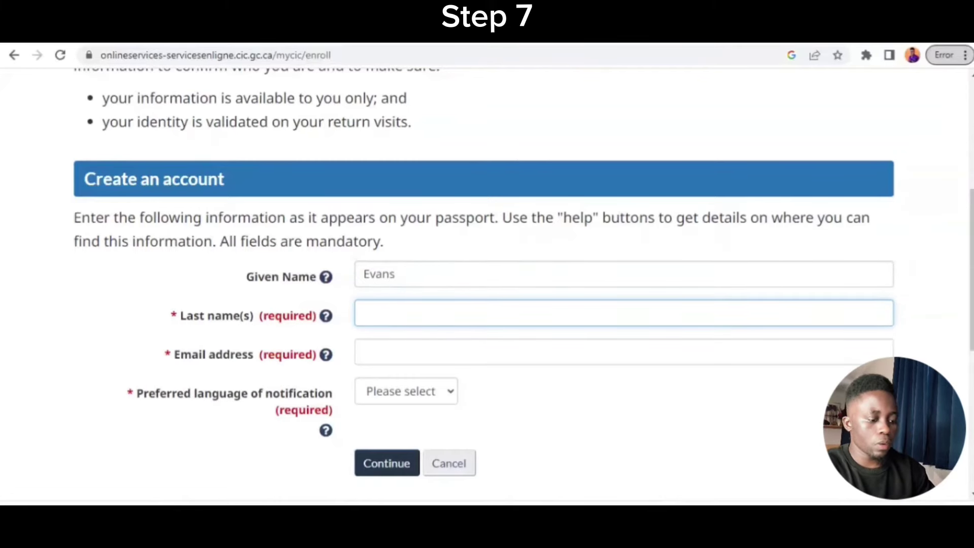
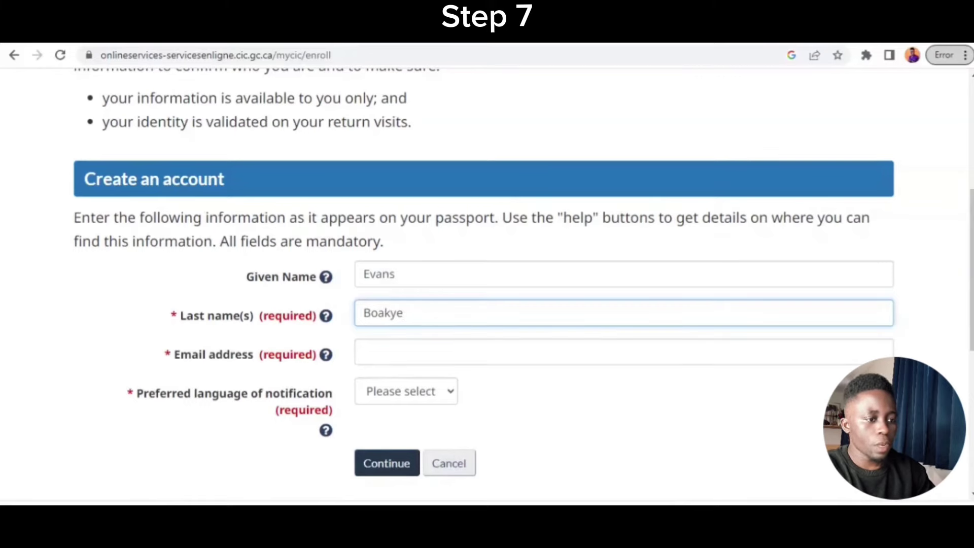
# Step: Enter the e-mail address, choose English as notification language, and submit the form
pyautogui.click(365, 352)
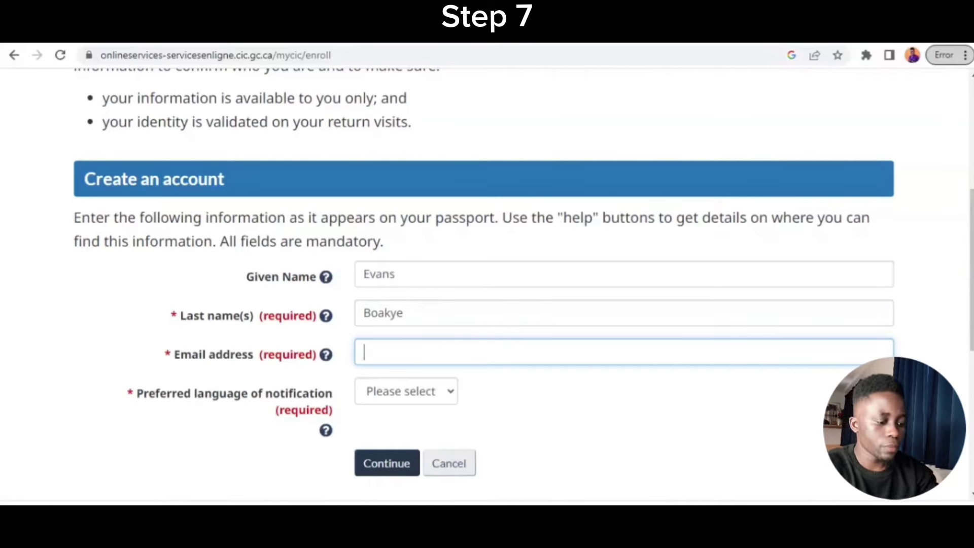
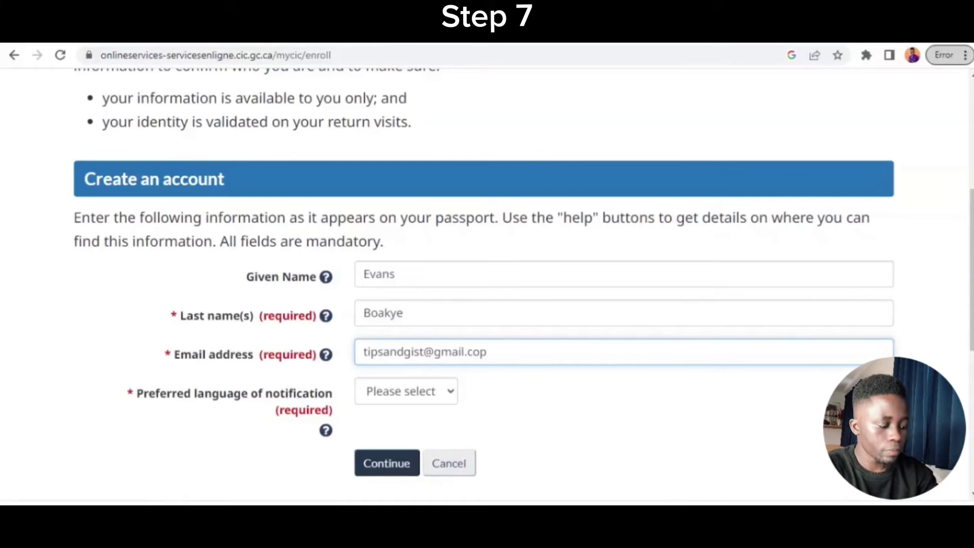
pyautogui.press('BackSpace')
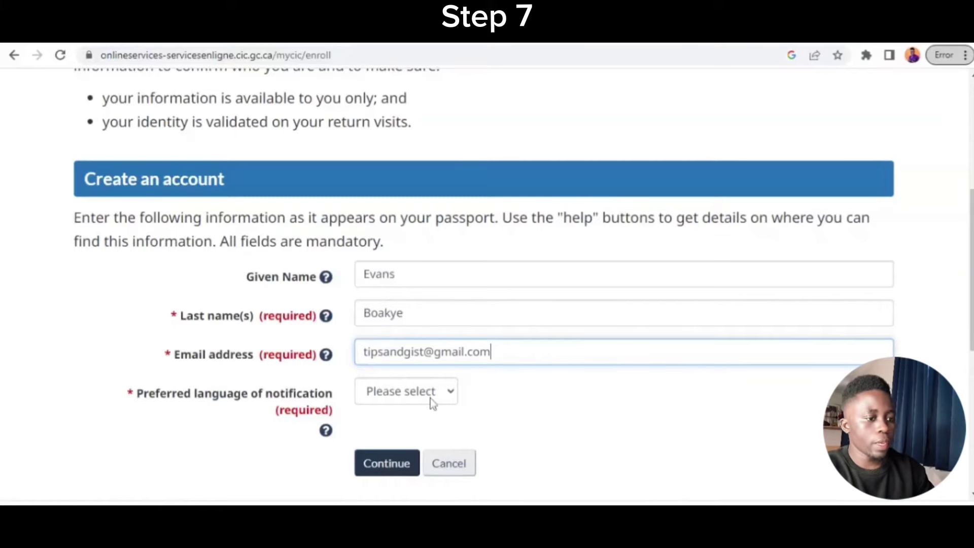
pyautogui.click(424, 393)
pyautogui.click(445, 412)
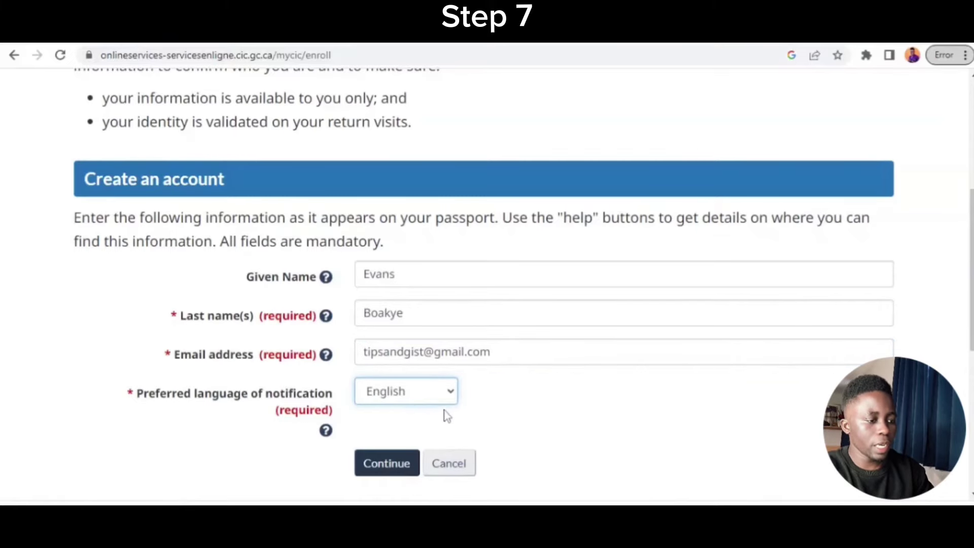
pyautogui.scroll(-3, 446, 416)
pyautogui.click(400, 326)
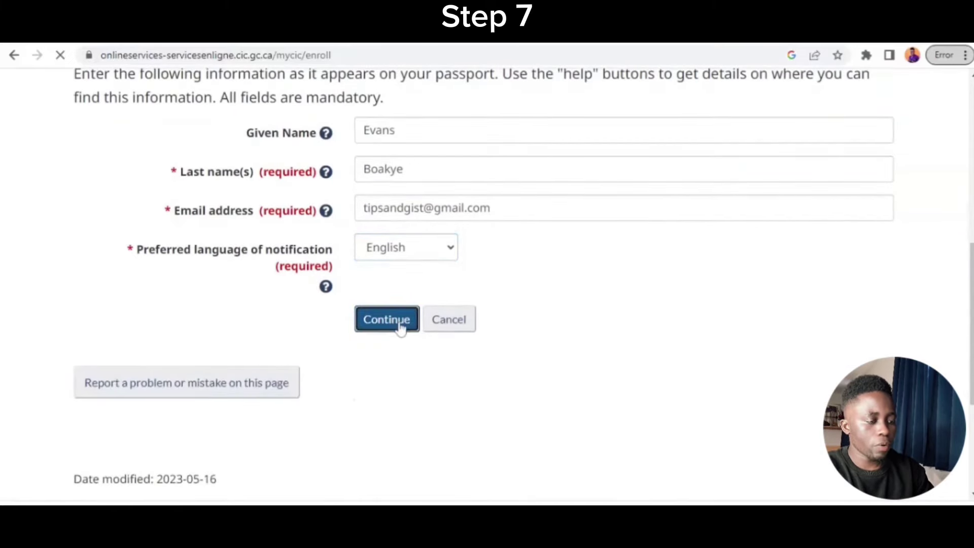
# Step: Enter 'What is your mothers first name?' as Security Question 1
pyautogui.scroll(-4, 400, 326)
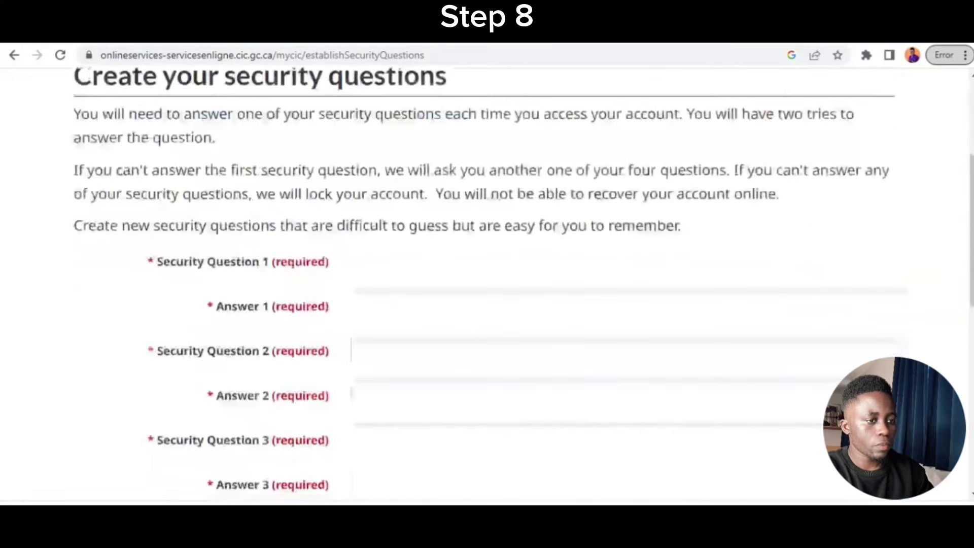
pyautogui.scroll(4, 690, 193)
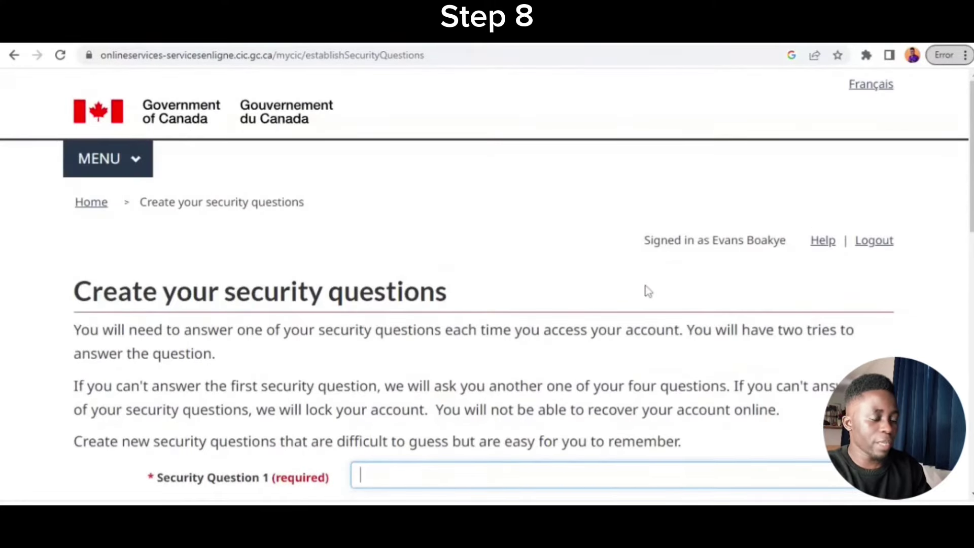
pyautogui.scroll(-4, 649, 290)
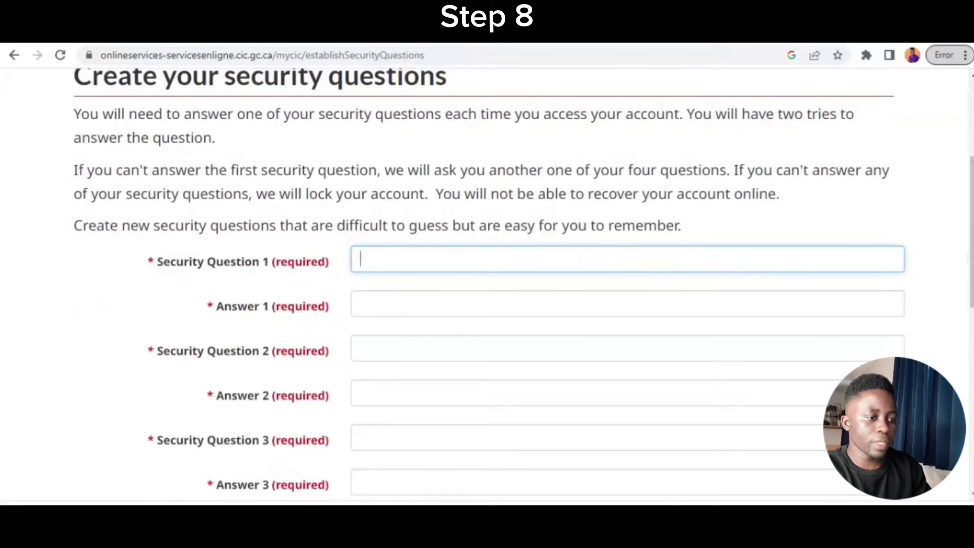
pyautogui.scroll(-3, 381, 289)
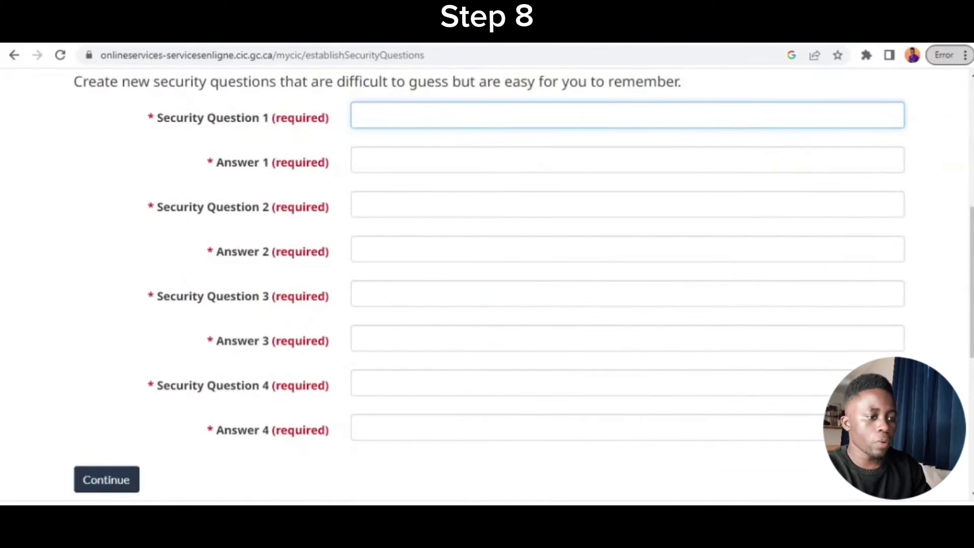
pyautogui.scroll(-2, 459, 221)
pyautogui.scroll(3, 455, 216)
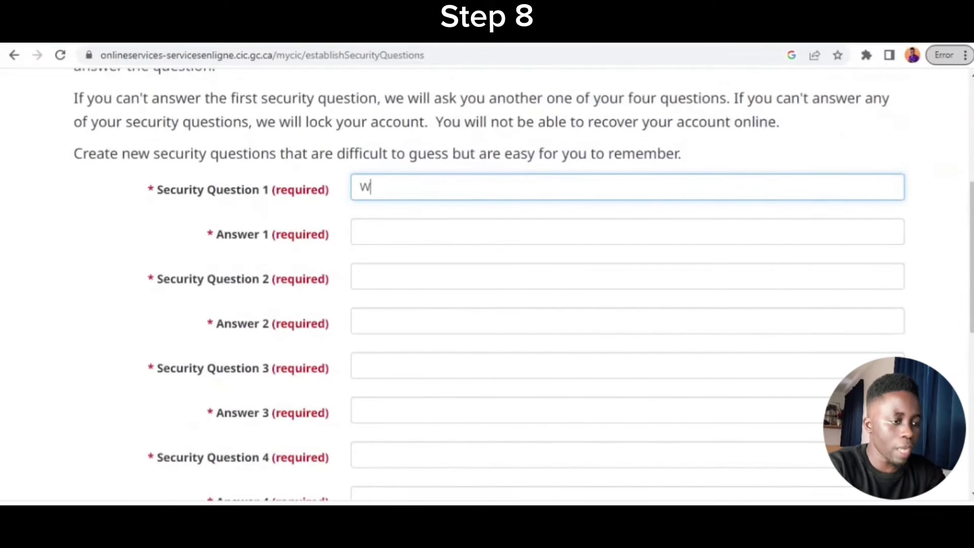
pyautogui.write('hatb')
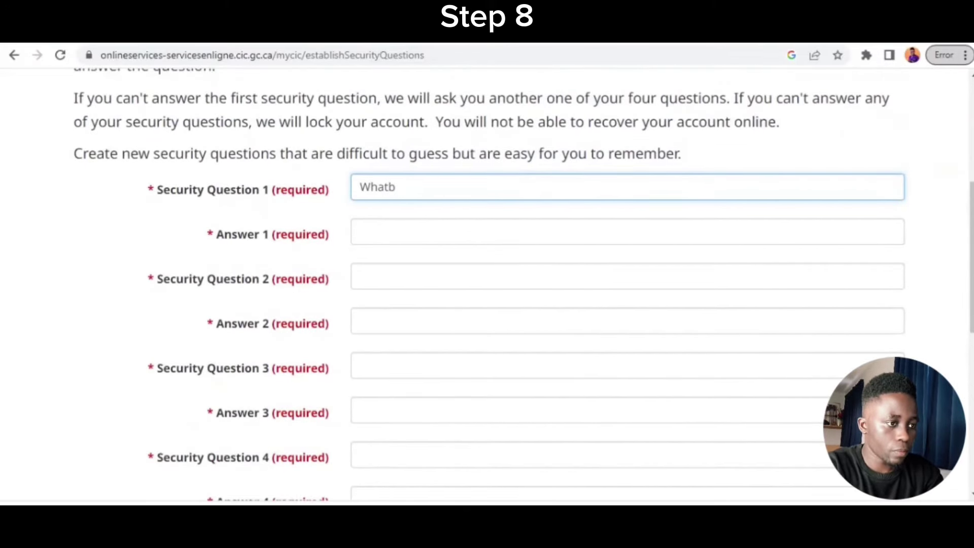
pyautogui.press('BackSpace')
pyautogui.write('is ')
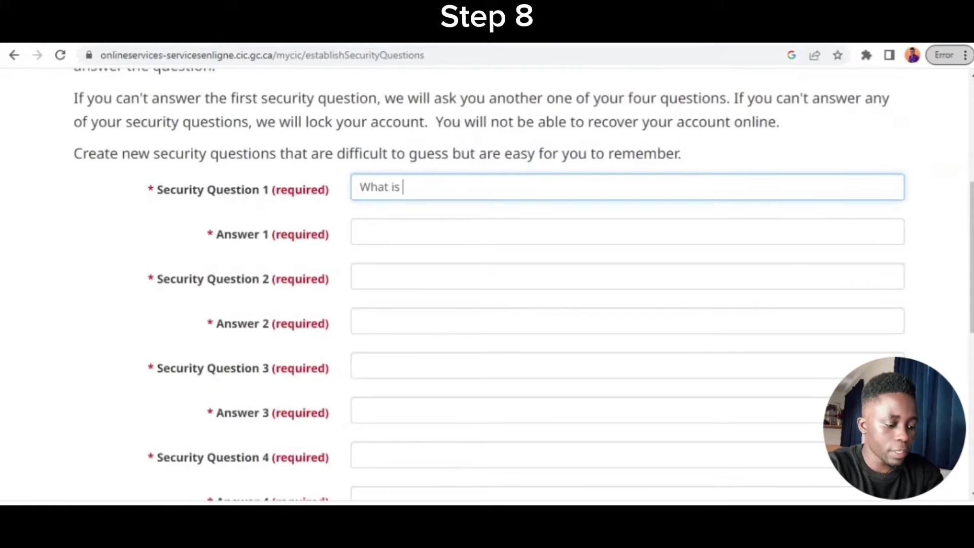
pyautogui.write('your ')
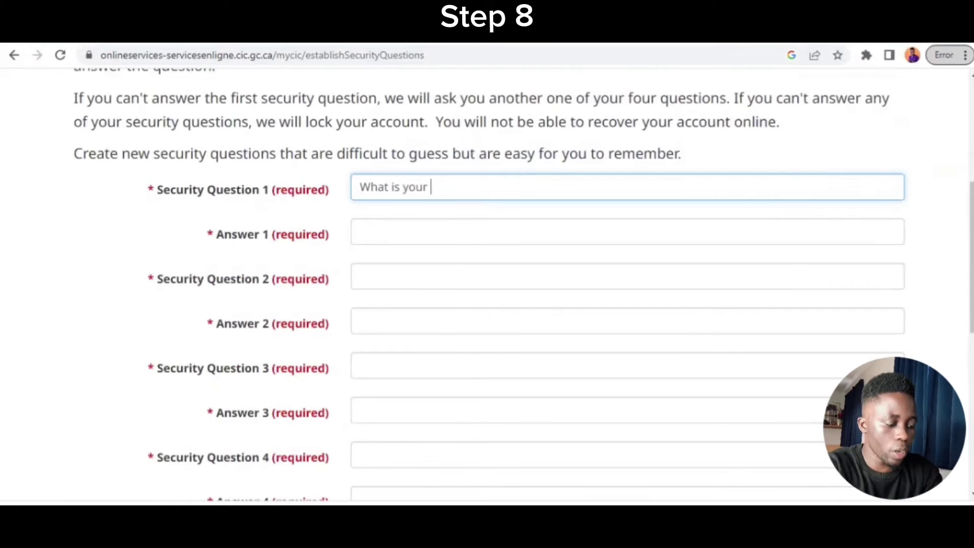
pyautogui.write('mothers ')
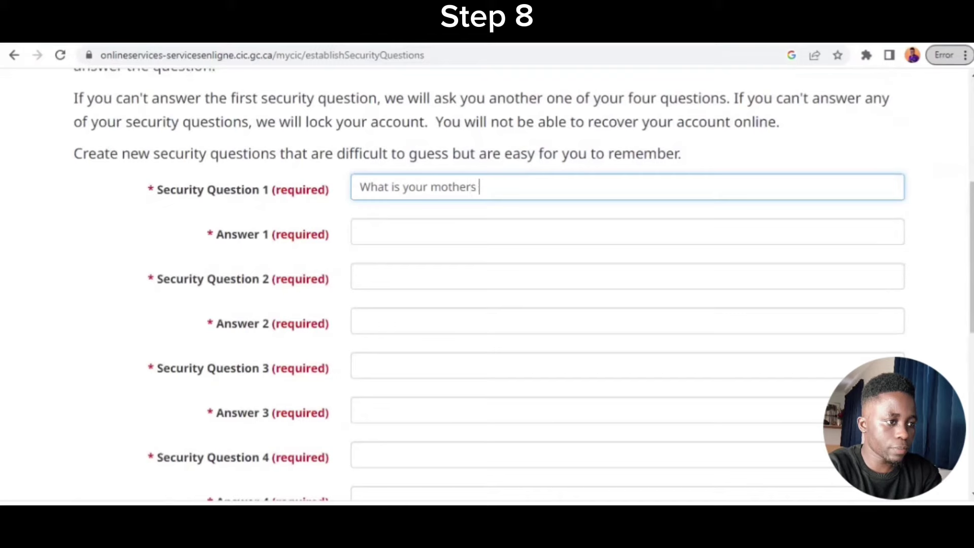
pyautogui.write('firstname')
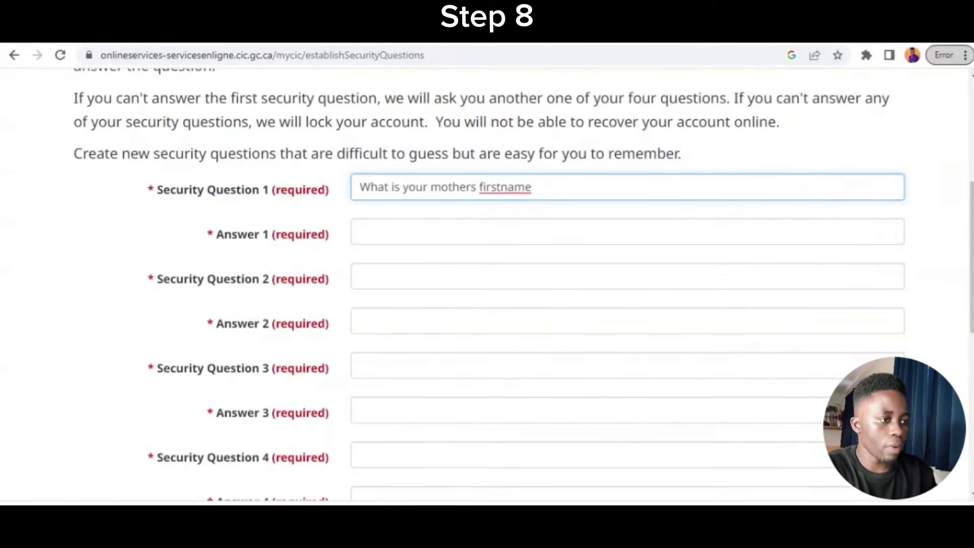
pyautogui.click(503, 187)
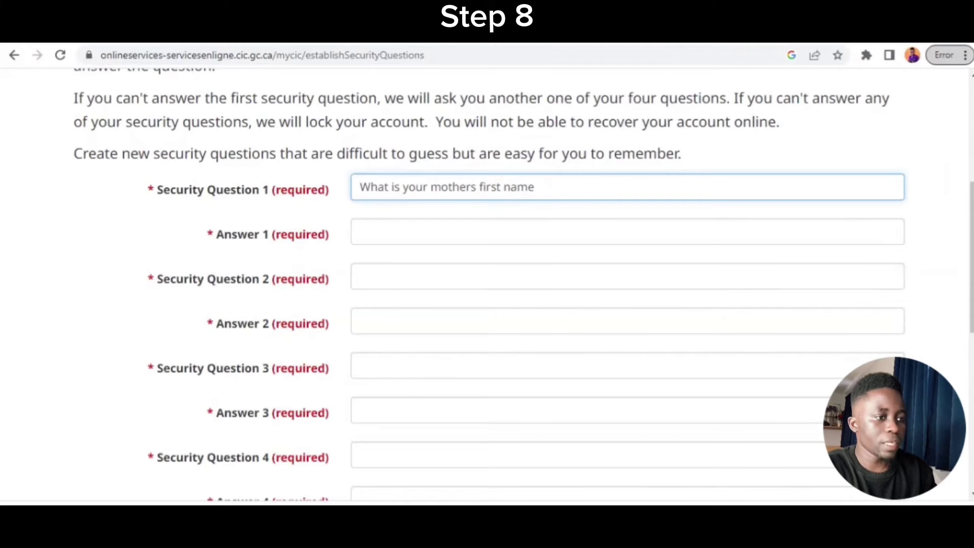
pyautogui.click(361, 276)
pyautogui.click(535, 187)
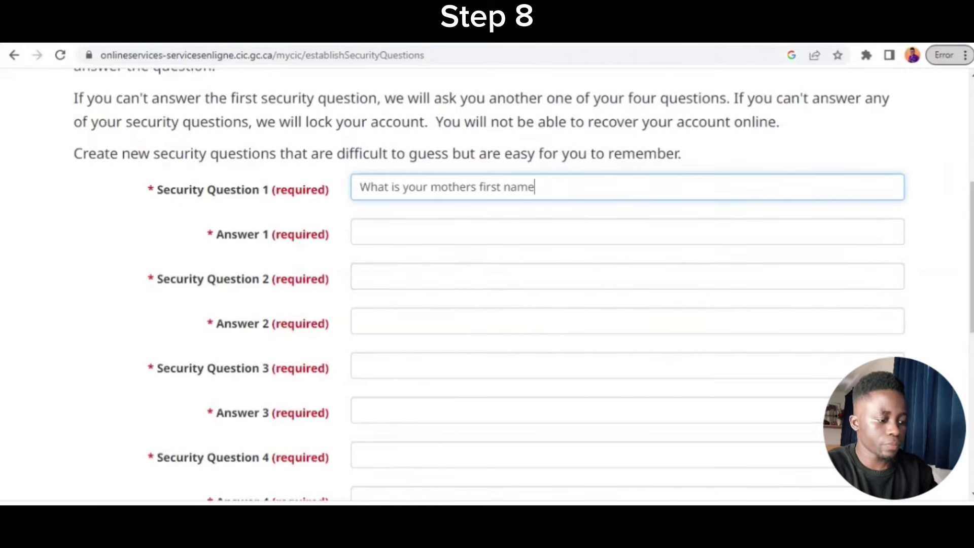
pyautogui.write('?')
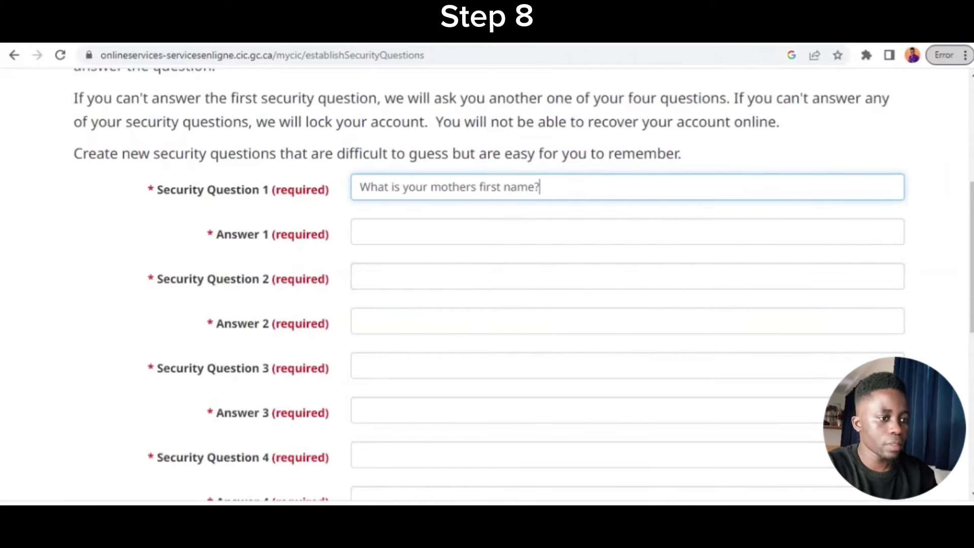
pyautogui.click(361, 275)
# Step: Enter 'What is your fathers first name?' as Security Question 2
pyautogui.write('Wa')
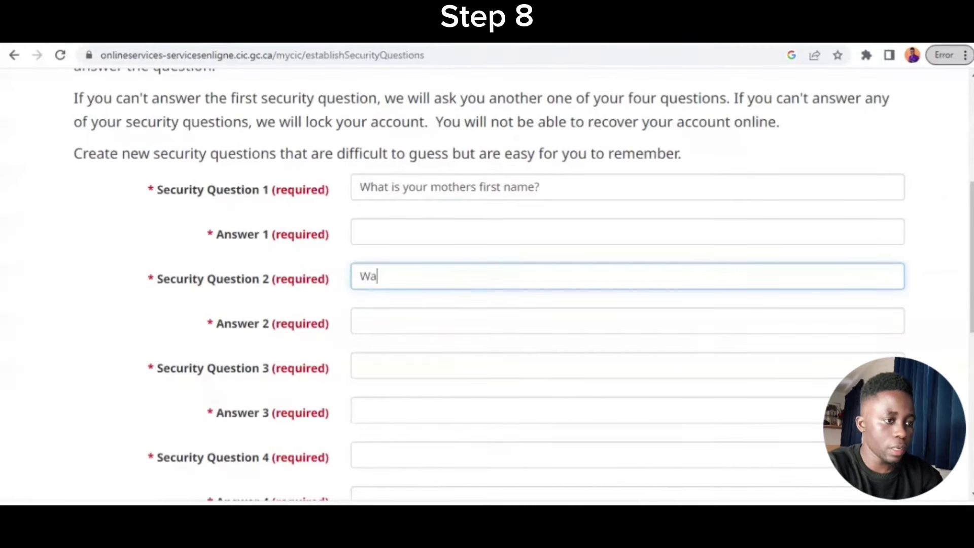
pyautogui.press('BackSpace')
pyautogui.write('hat u')
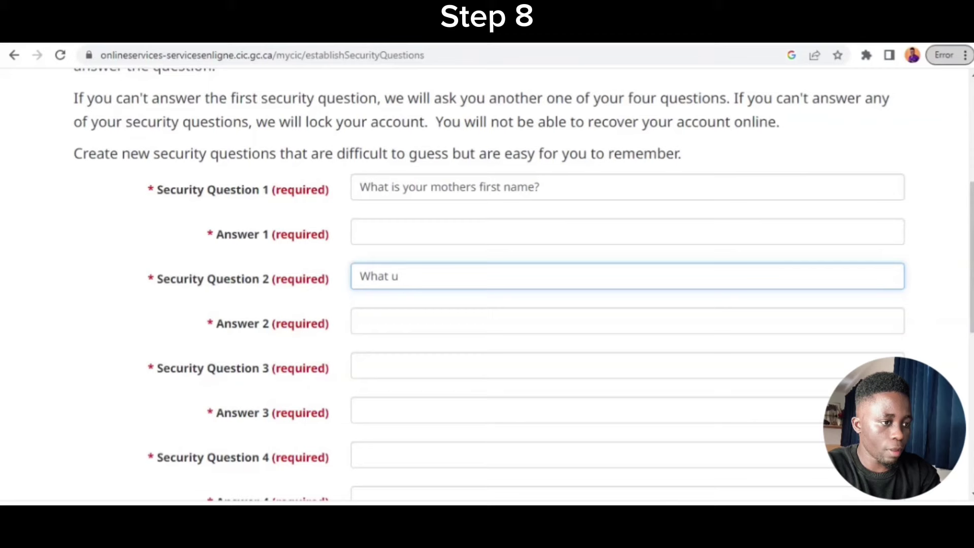
pyautogui.press('BackSpace')
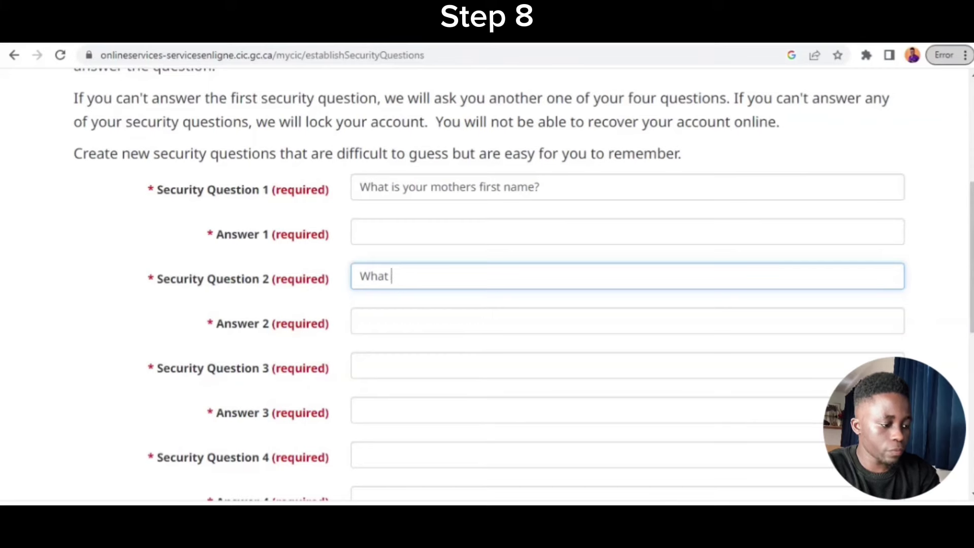
pyautogui.write('is ')
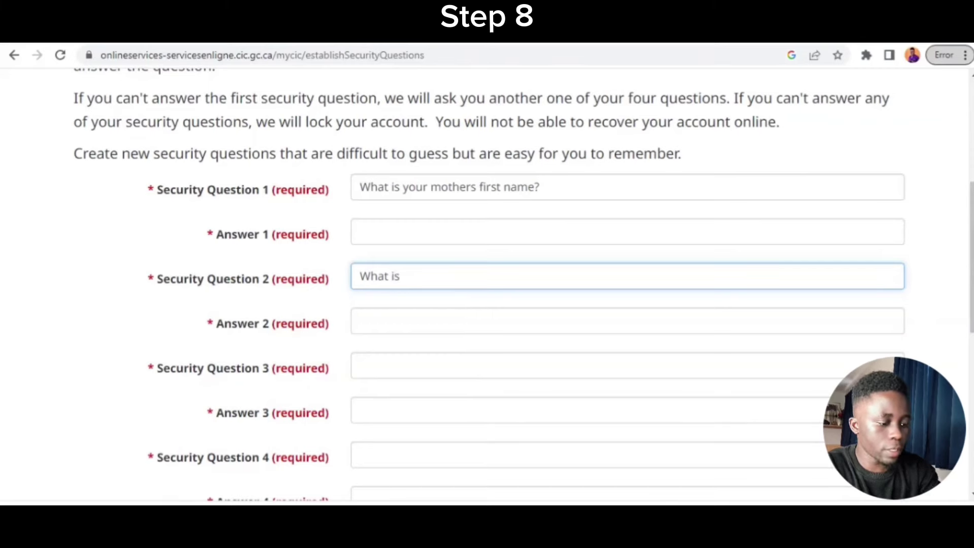
pyautogui.write('your ')
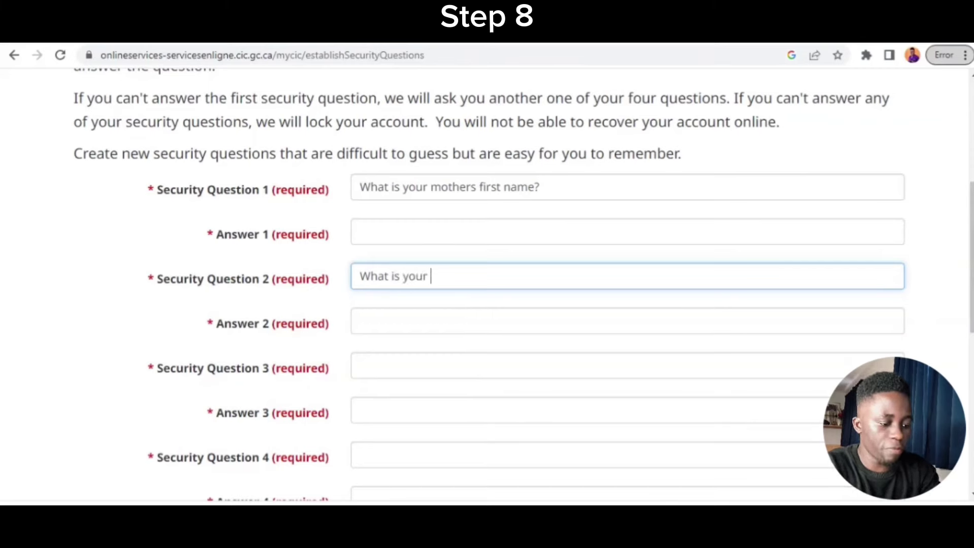
pyautogui.write('fathers ')
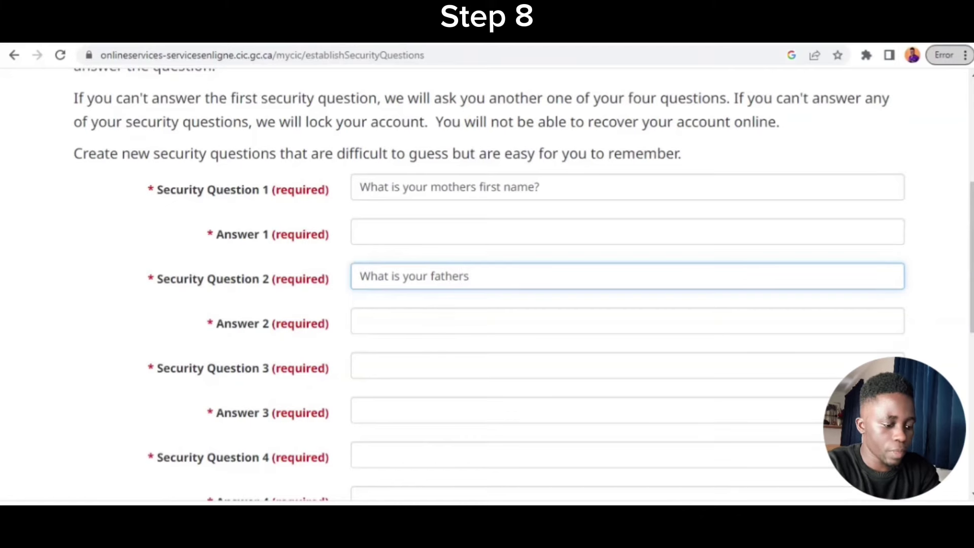
pyautogui.write('first nam')
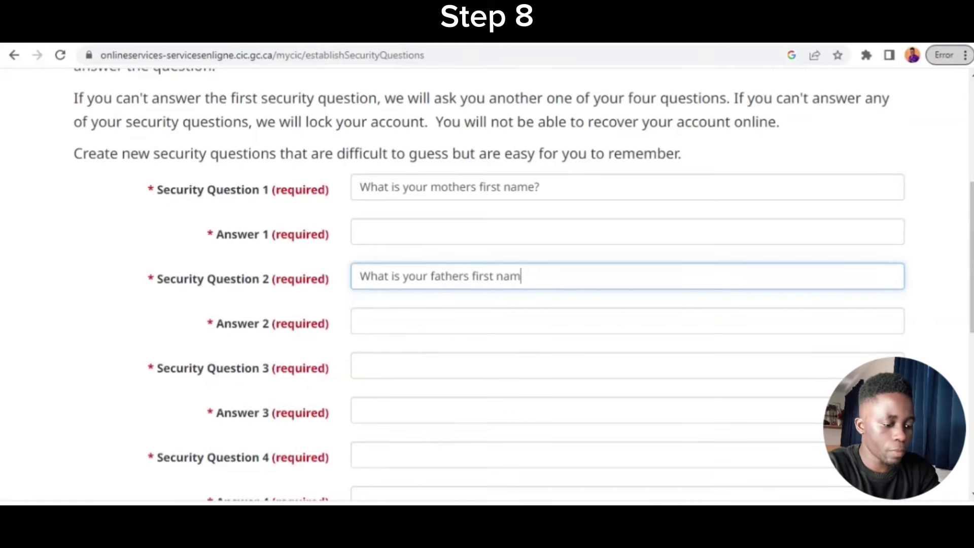
pyautogui.write('e?')
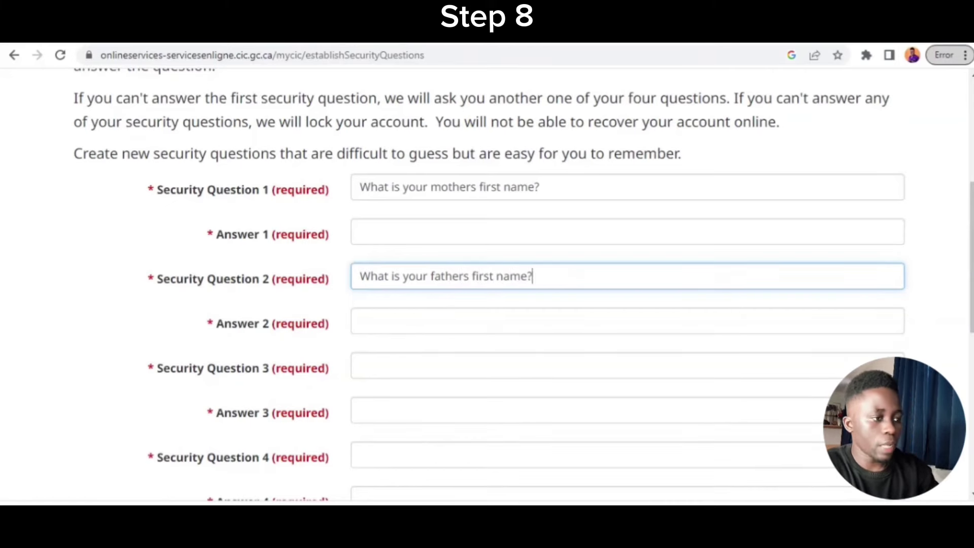
# Step: Enter the pet's-name question as Question 3 and 'Where are you from?' as Question 4
pyautogui.click(405, 366)
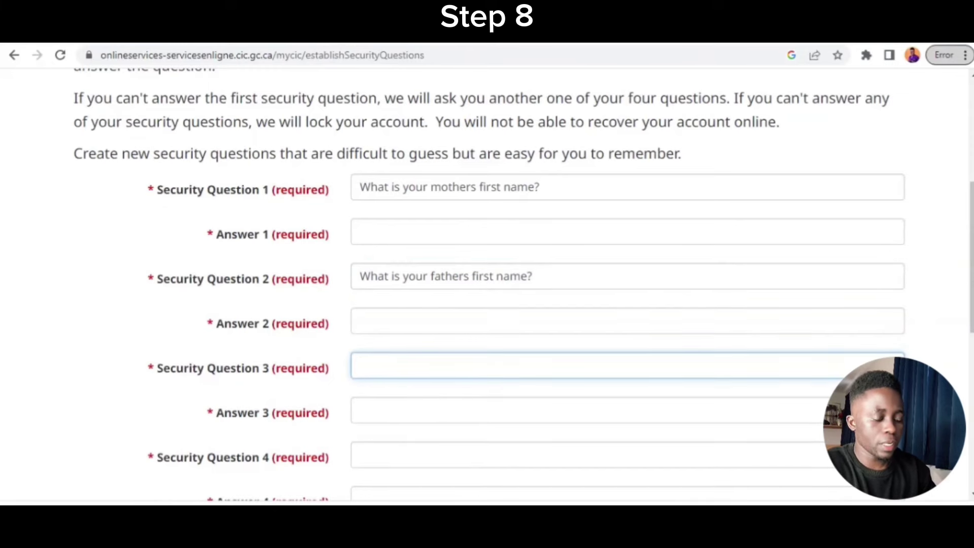
pyautogui.write('Wha')
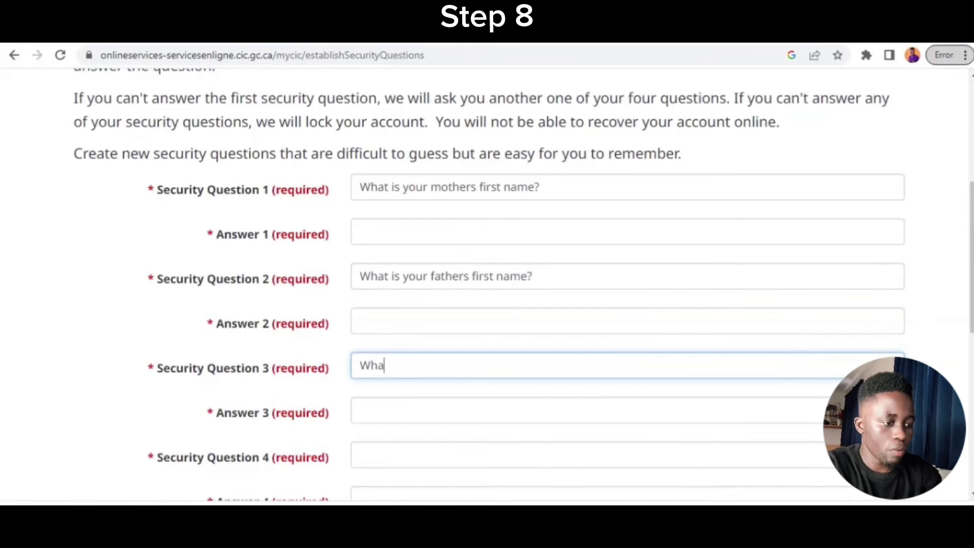
pyautogui.write('t is the ')
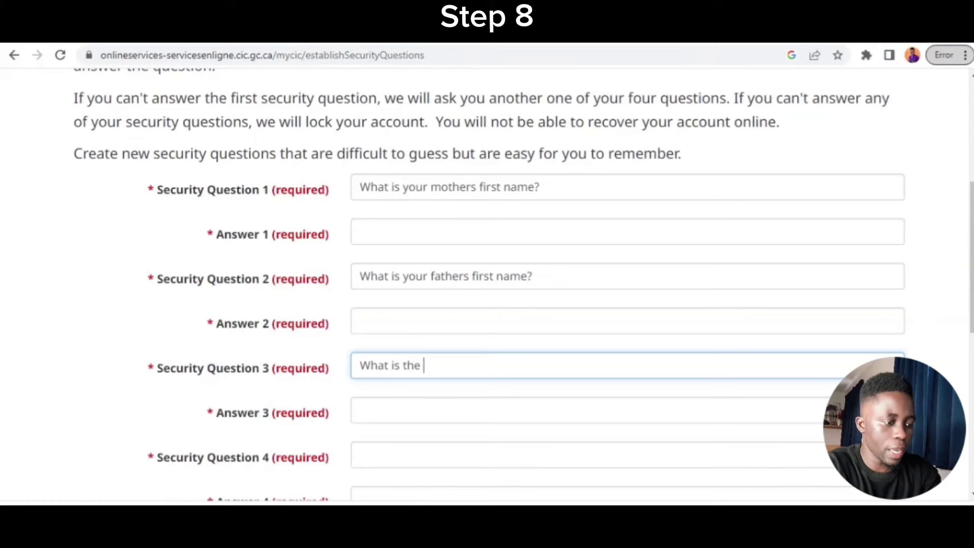
pyautogui.write('namre o')
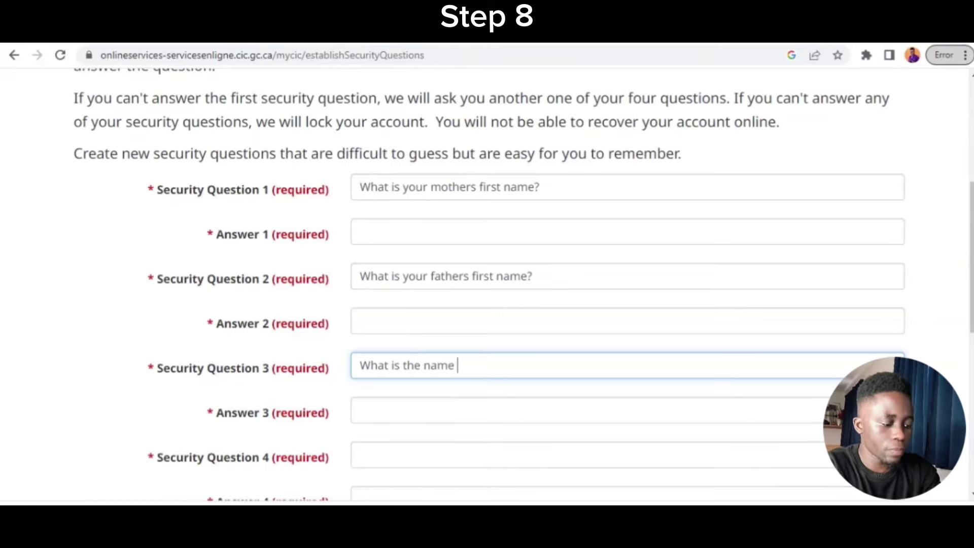
pyautogui.write('f yo')
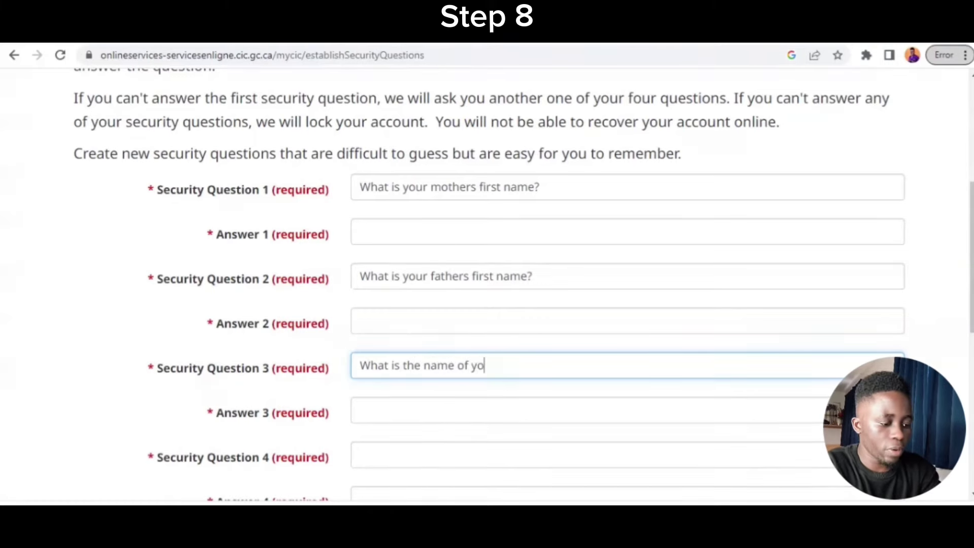
pyautogui.write('ur pe')
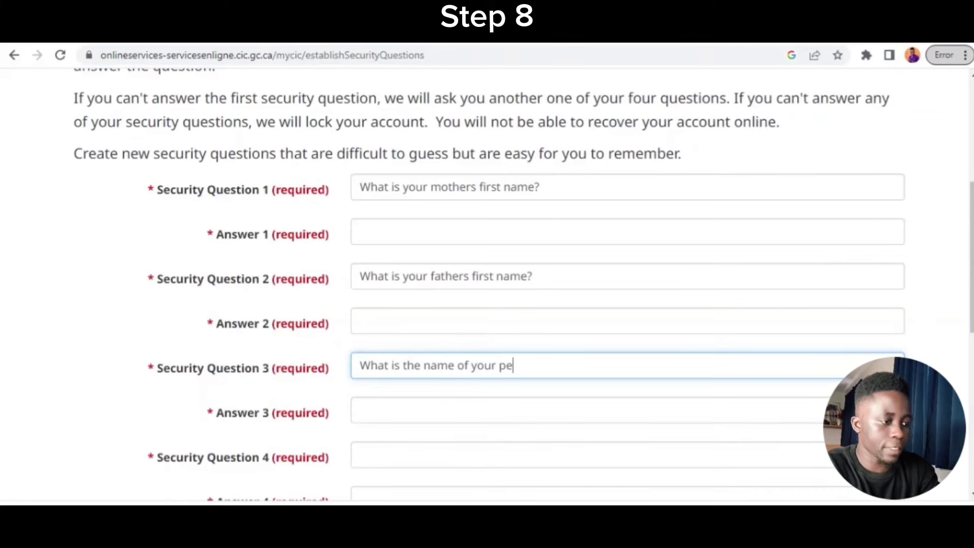
pyautogui.write('t?')
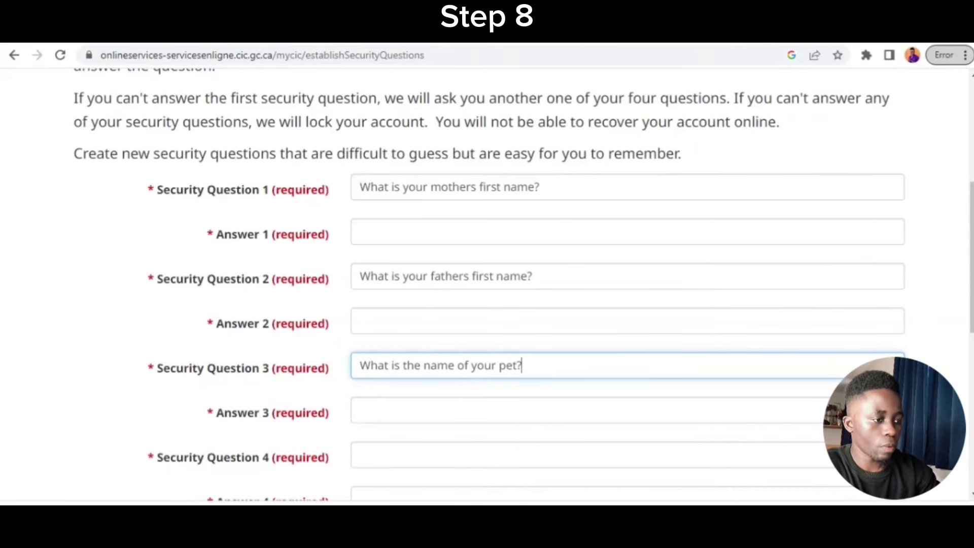
pyautogui.scroll(-2, 487, 284)
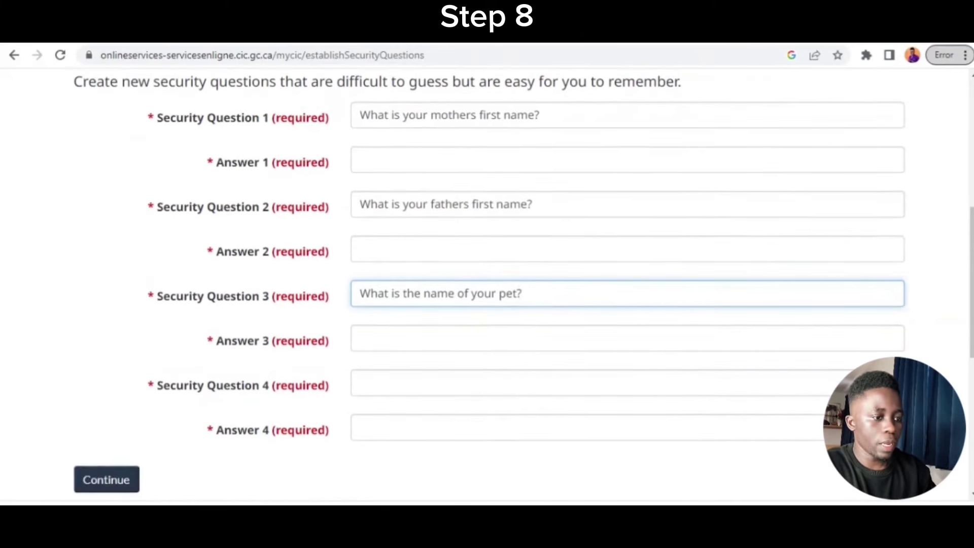
pyautogui.click(362, 383)
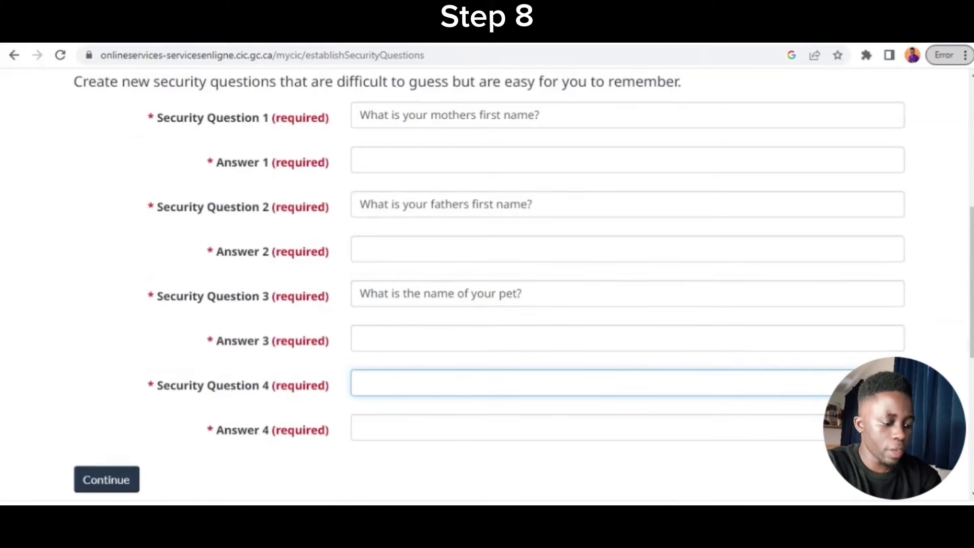
pyautogui.write('Where a')
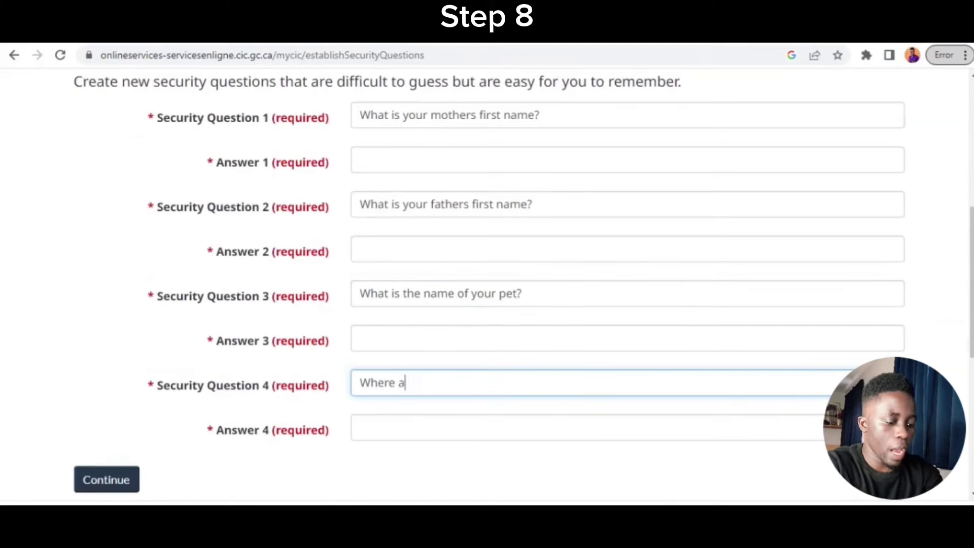
pyautogui.write('re you fo')
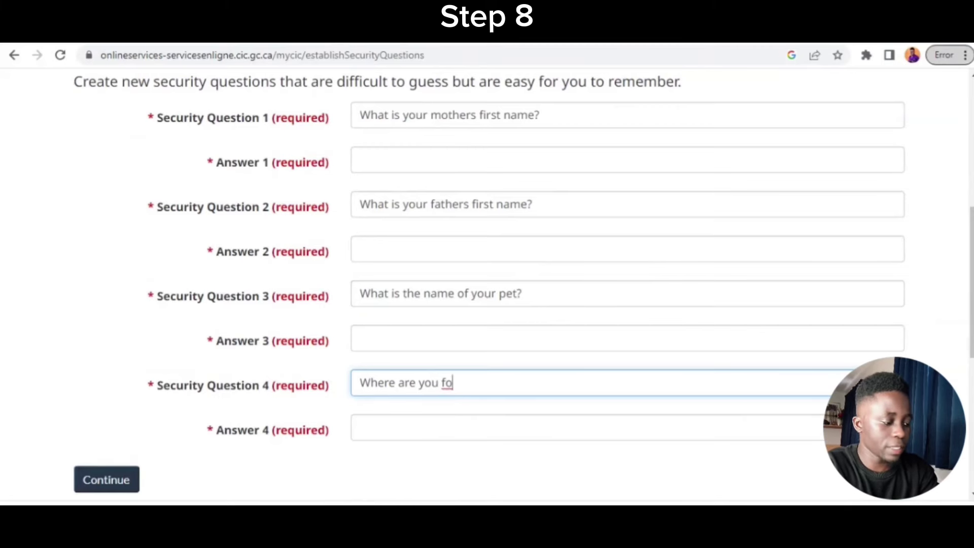
pyautogui.press('BackSpace')
pyautogui.write('rom')
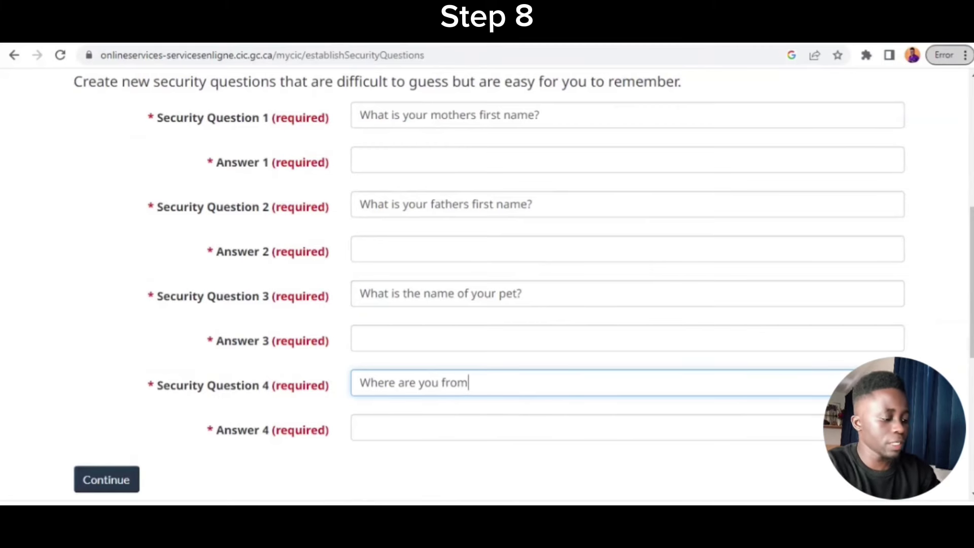
pyautogui.write('?')
# Step: Type the answers to the mother's and father's first-name questions in Answers 1 and 2
pyautogui.scroll(3, 537, 218)
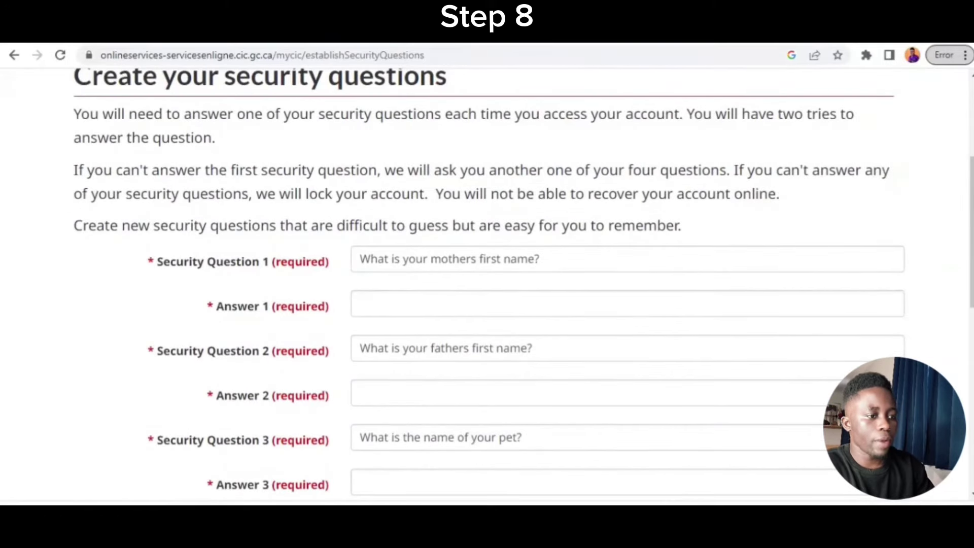
pyautogui.click(362, 304)
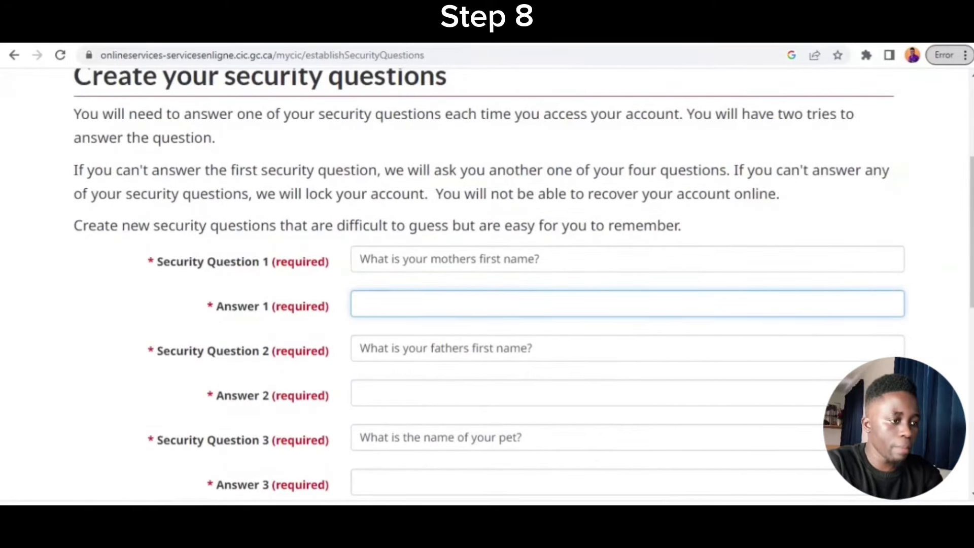
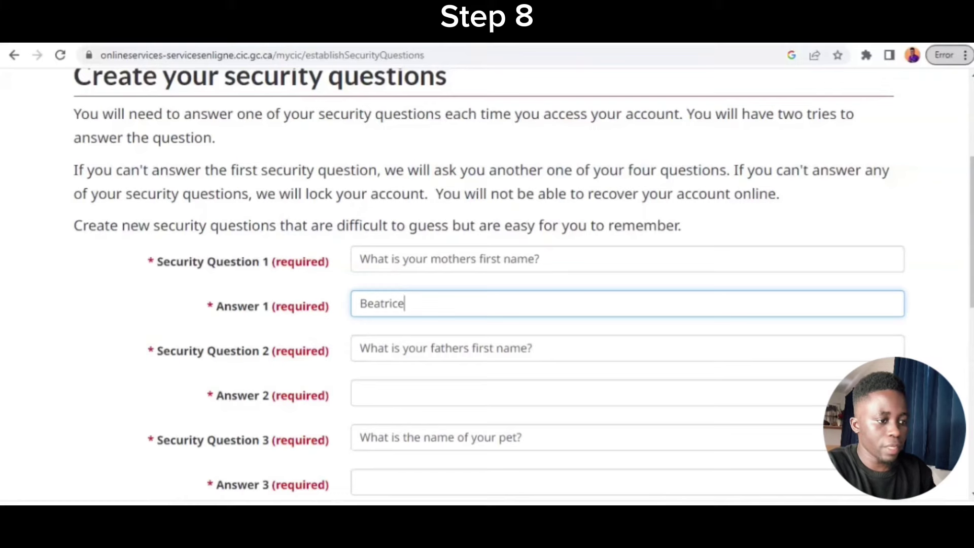
pyautogui.click(361, 393)
pyautogui.write('p')
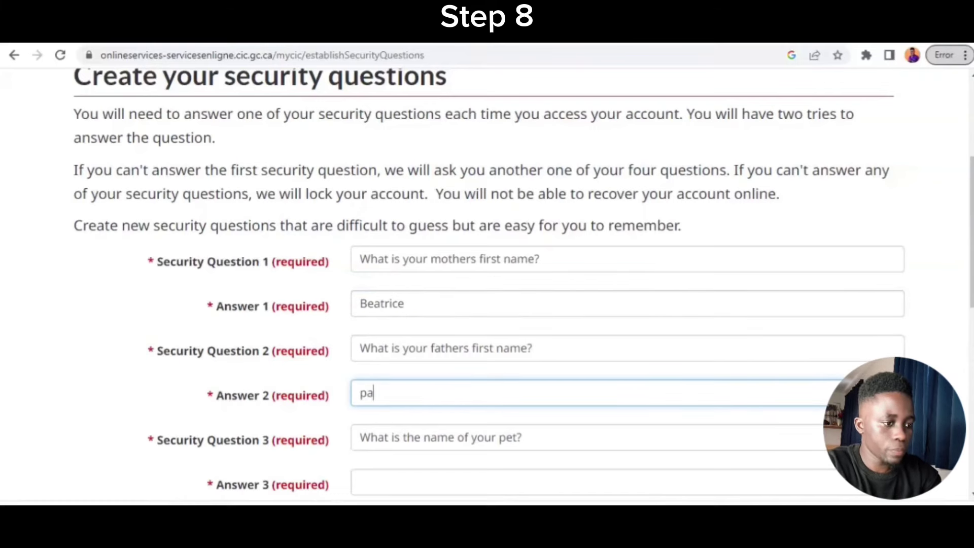
pyautogui.write('a')
pyautogui.press('BackSpace')
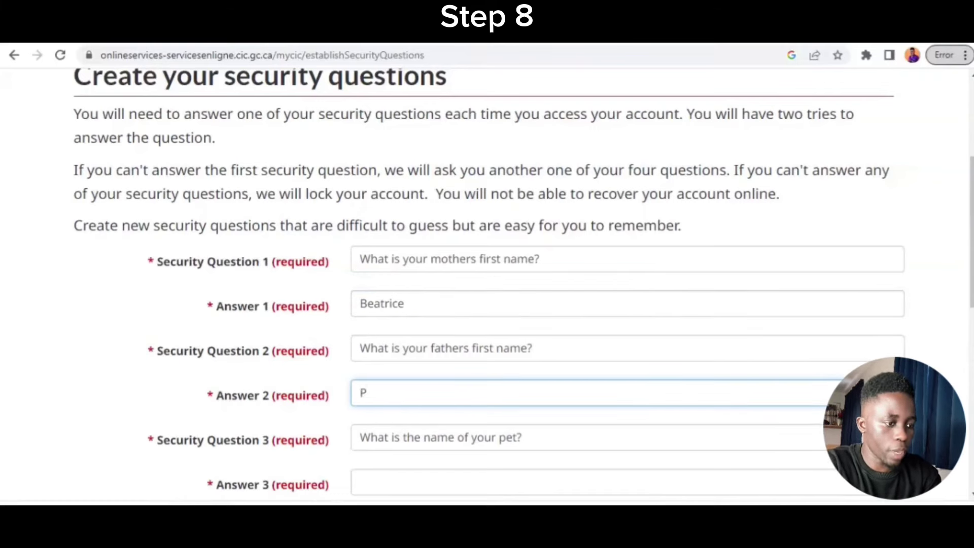
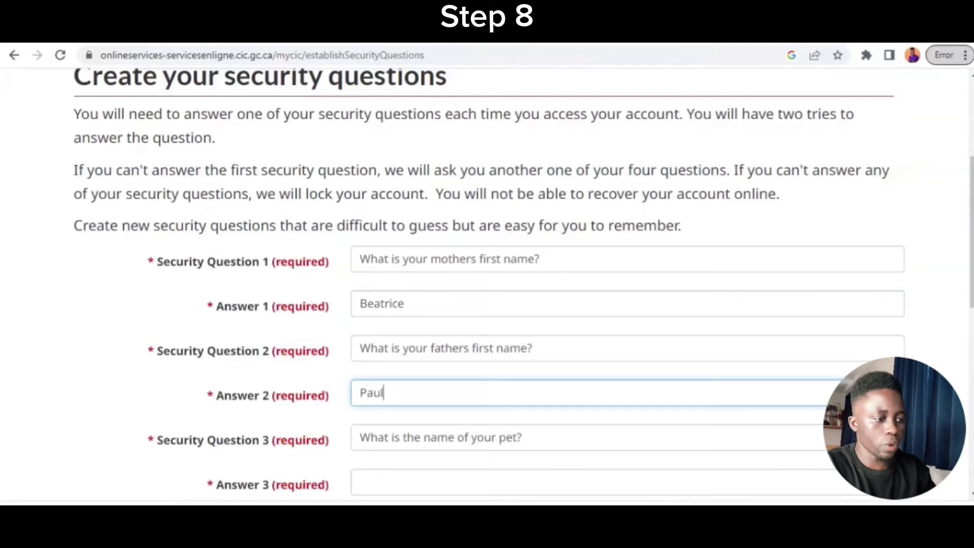
# Step: Type the pet's name in Answer 3 and the hometown in Answer 4
pyautogui.scroll(-3, 379, 365)
pyautogui.click(378, 348)
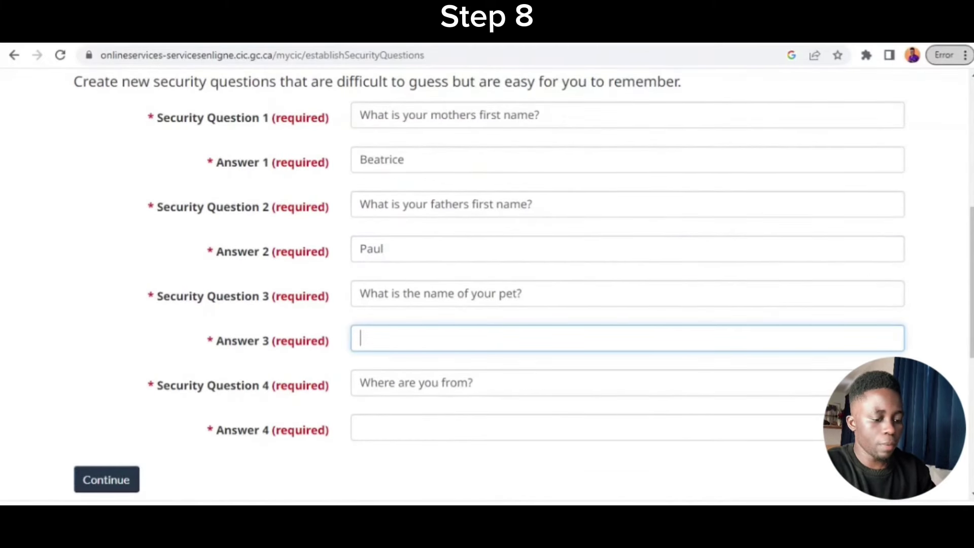
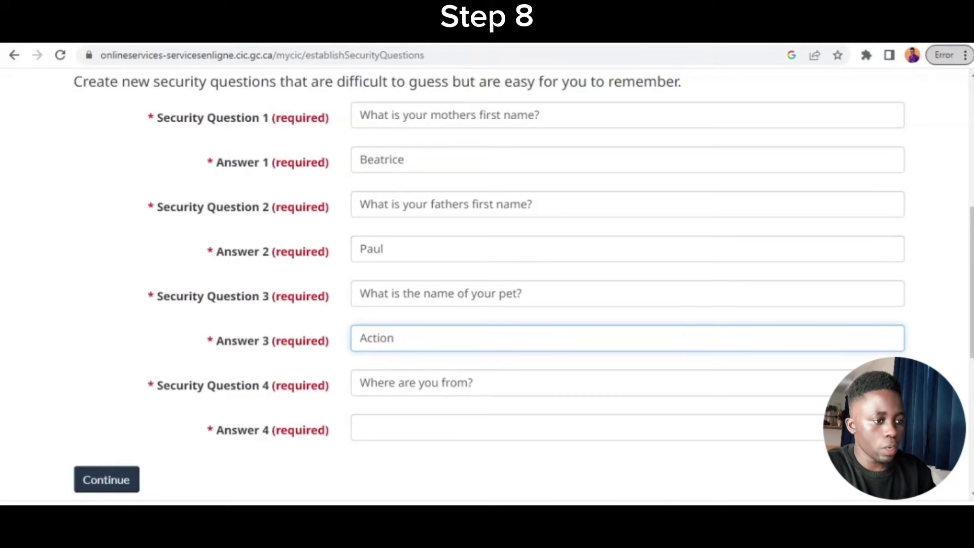
pyautogui.click(361, 428)
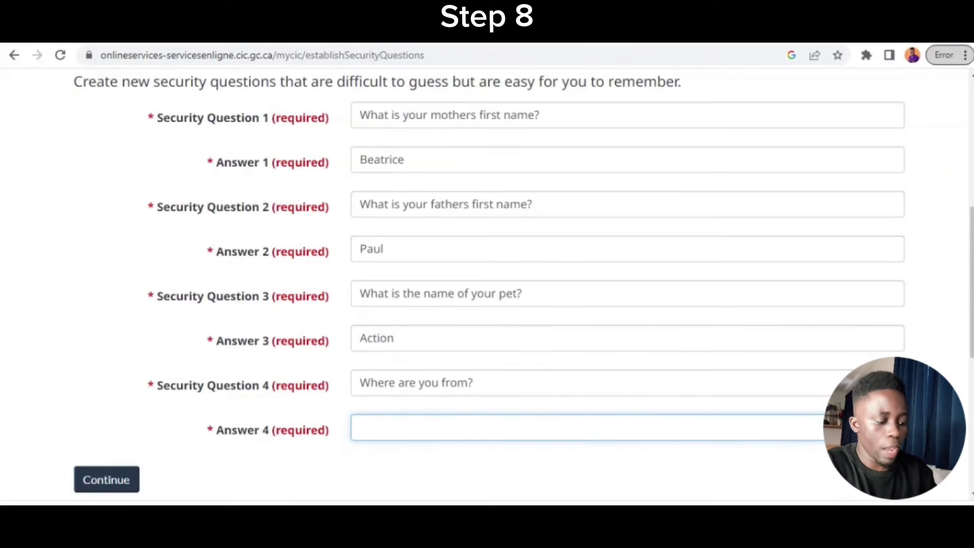
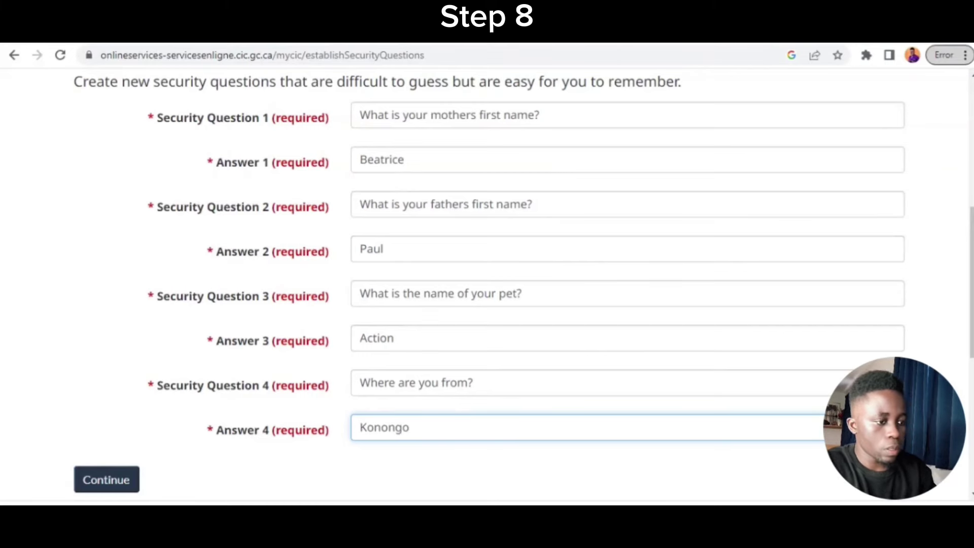
pyautogui.scroll(-3, 450, 431)
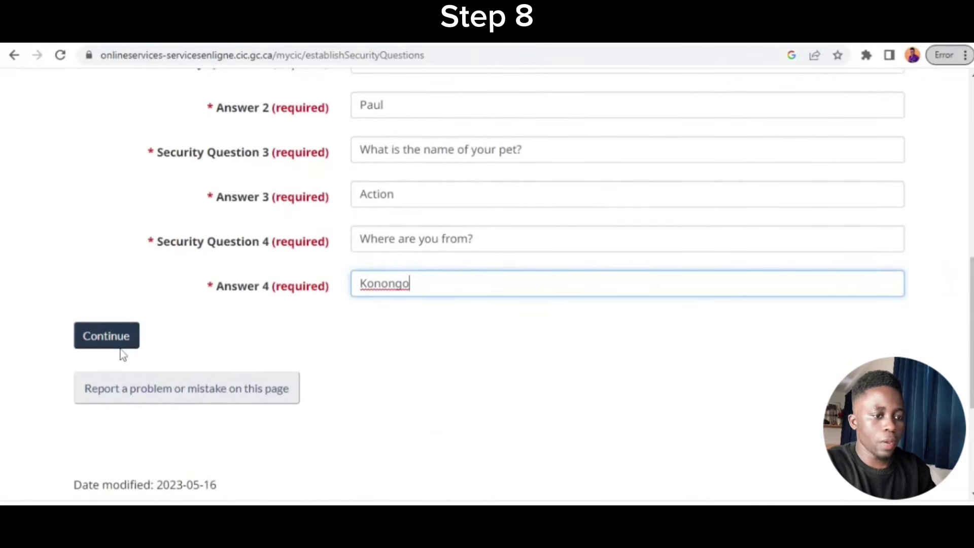
# Step: Submit the four security questions and answers to reach the account home page
pyautogui.click(118, 349)
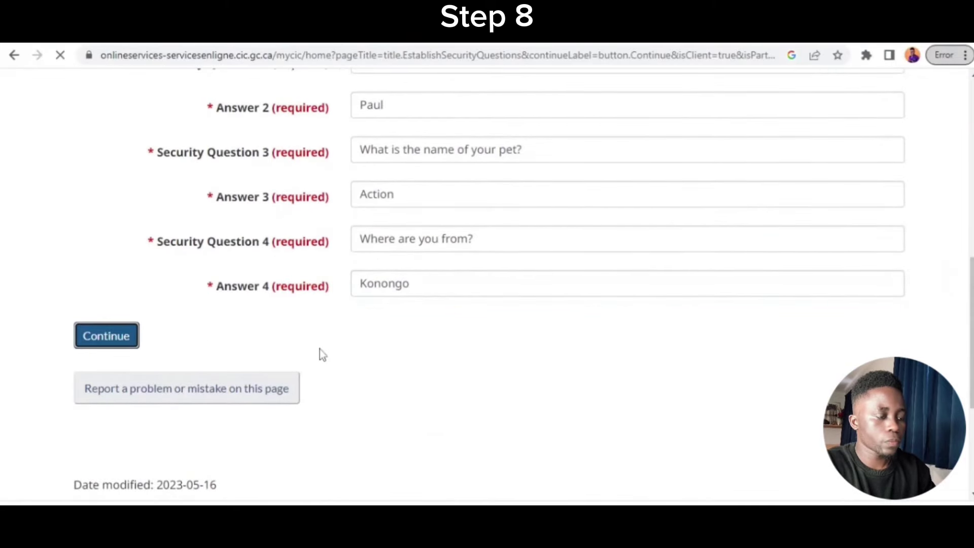
pyautogui.scroll(-3, 321, 353)
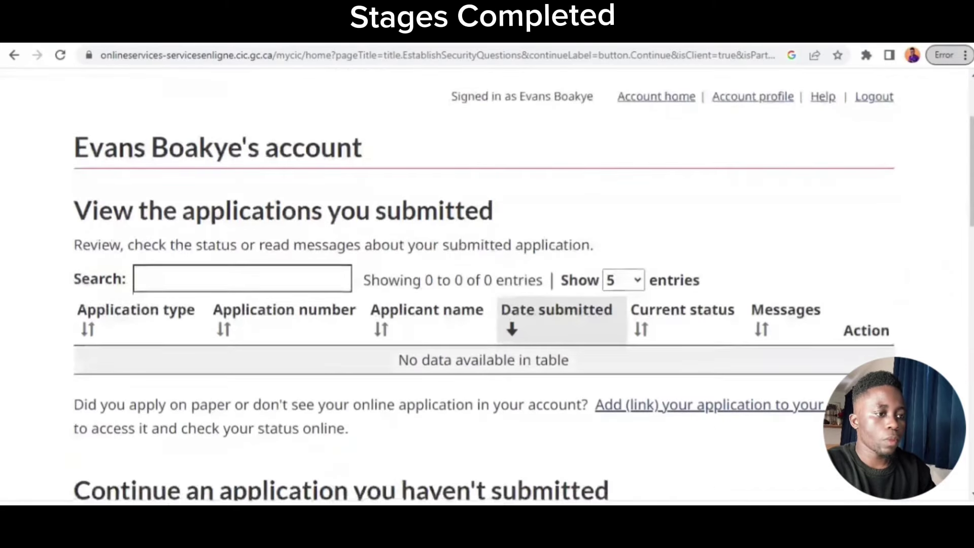
pyautogui.scroll(-2, 321, 354)
pyautogui.scroll(4, 484, 309)
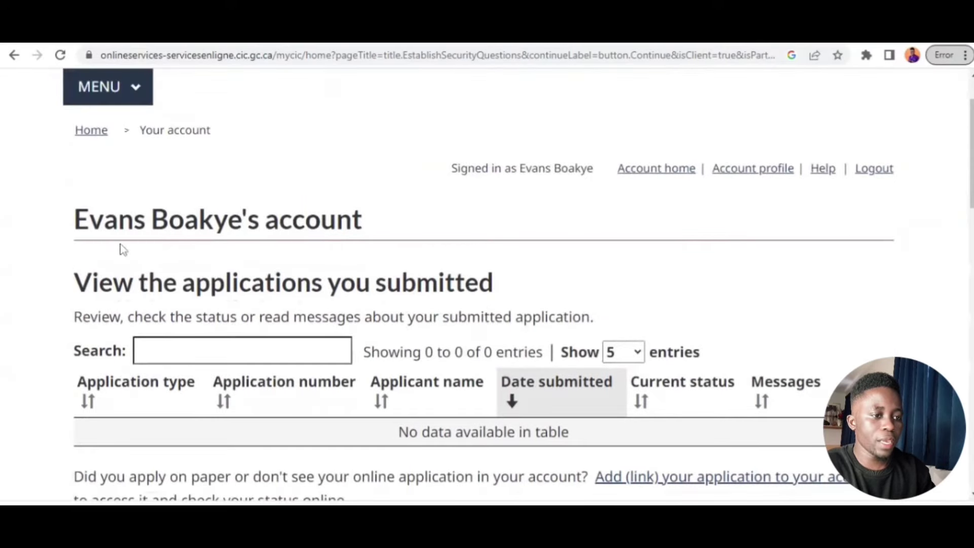
# Step: Review the account heading and the empty submitted-applications table on the home page
pyautogui.moveTo(118, 240); pyautogui.dragTo(353, 220)
pyautogui.click(385, 220)
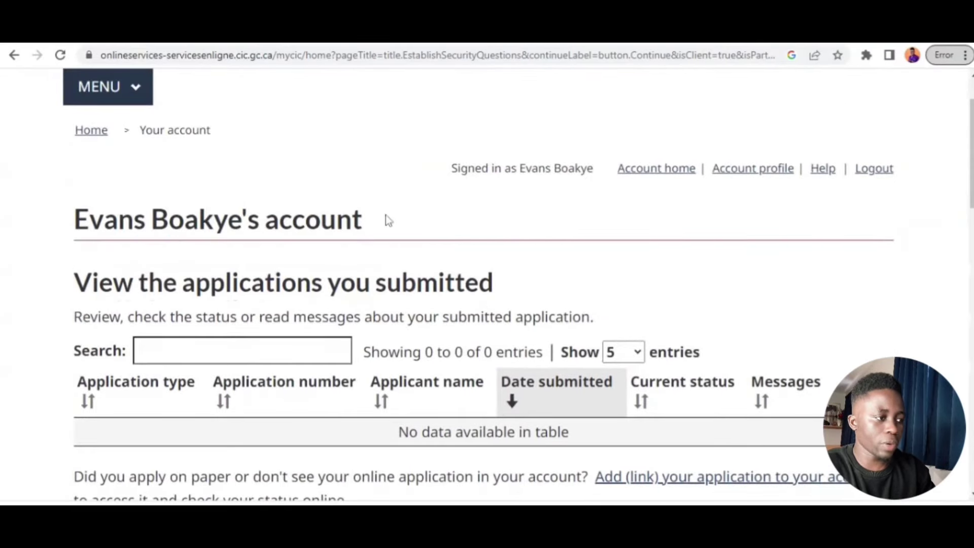
pyautogui.moveTo(74, 219); pyautogui.dragTo(279, 220)
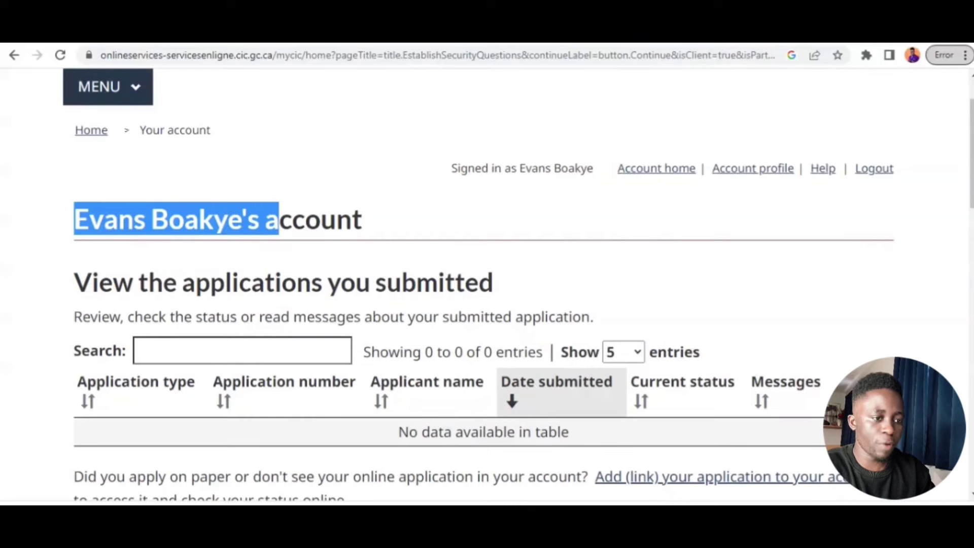
pyautogui.scroll(-3, 279, 219)
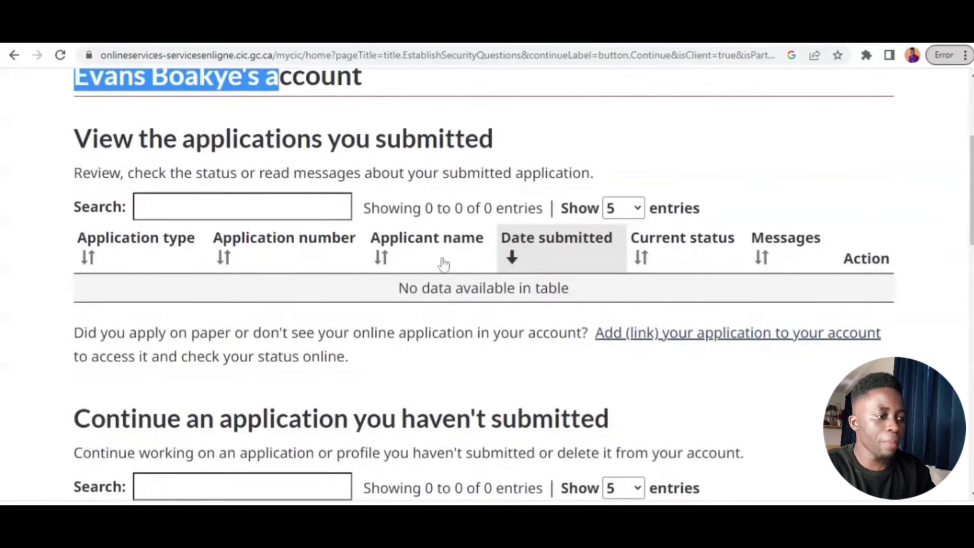
pyautogui.moveTo(409, 288); pyautogui.dragTo(561, 288)
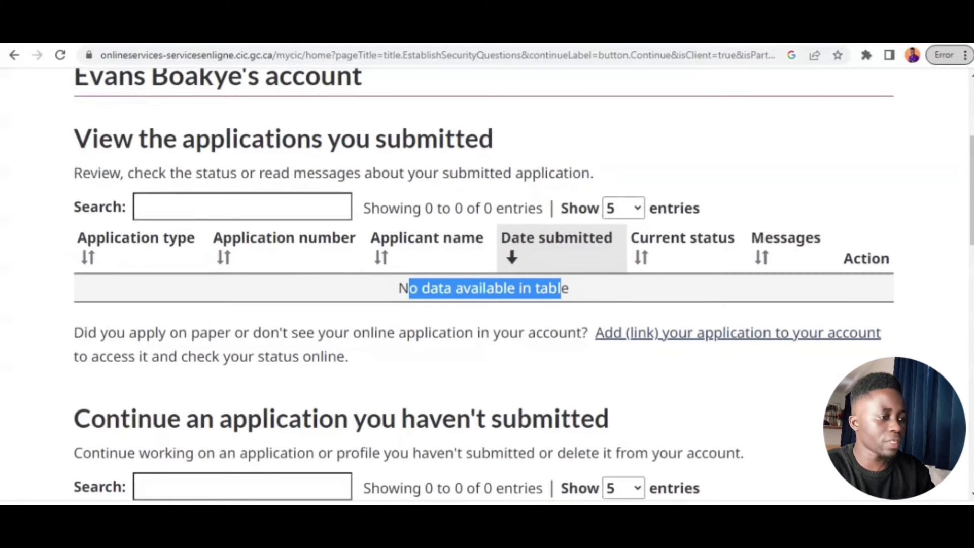
pyautogui.click(301, 278)
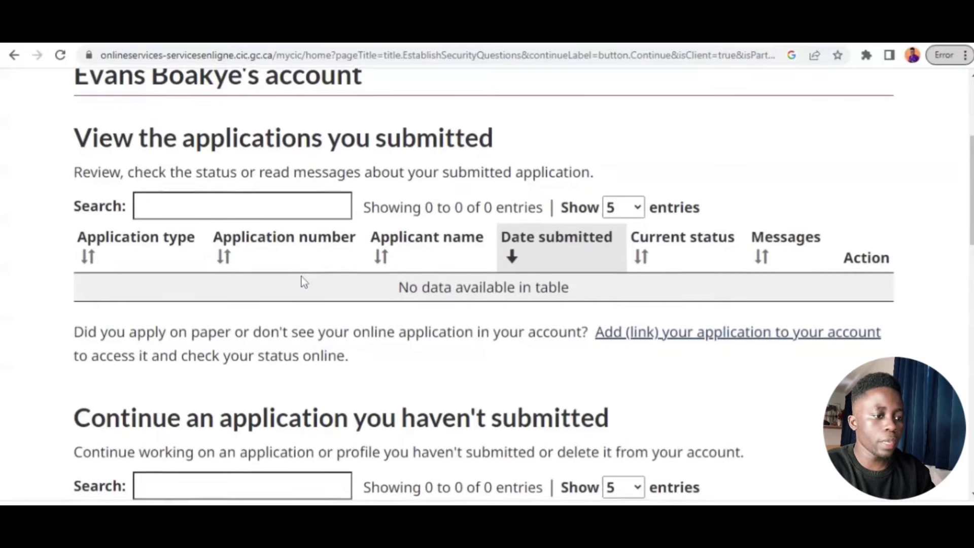
pyautogui.scroll(-4, 301, 278)
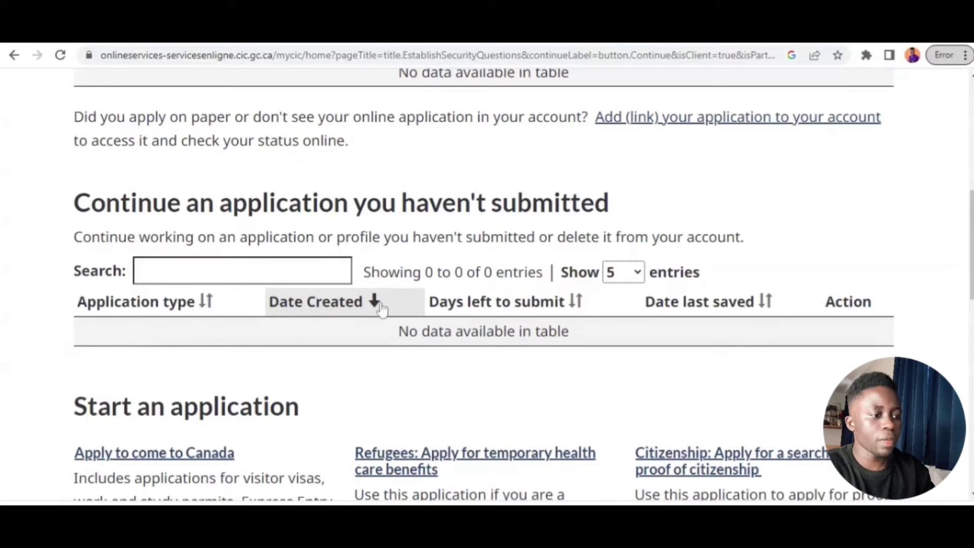
pyautogui.scroll(8, 772, 284)
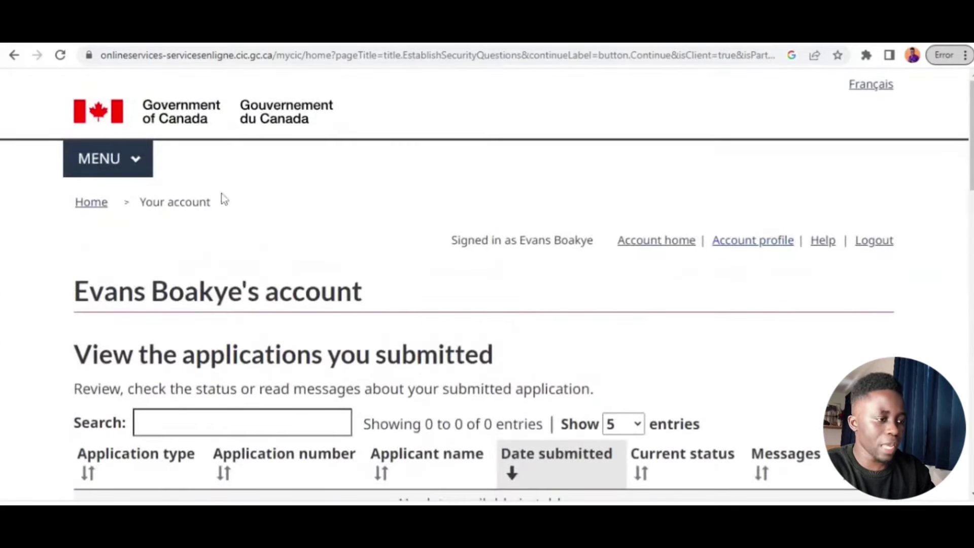
pyautogui.scroll(-5, 291, 321)
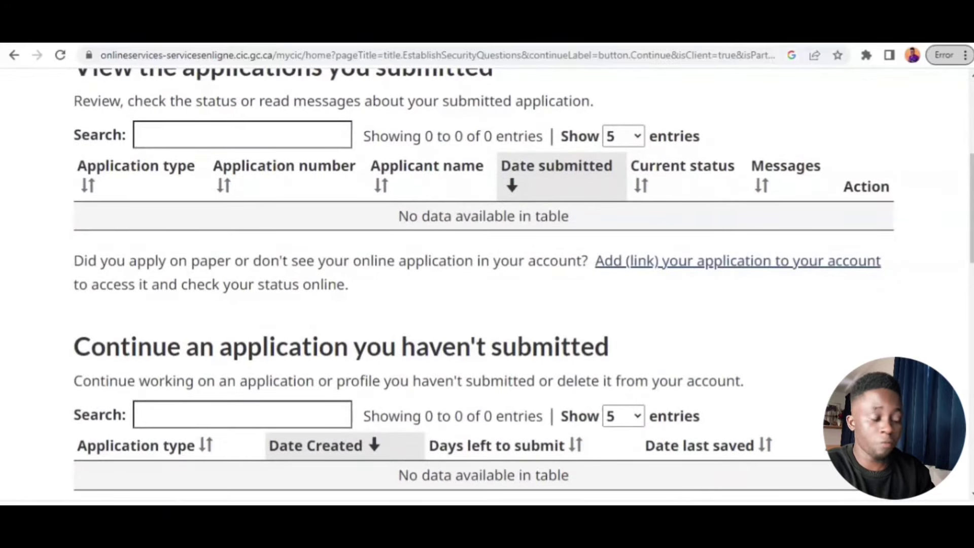
pyautogui.scroll(5, 124, 280)
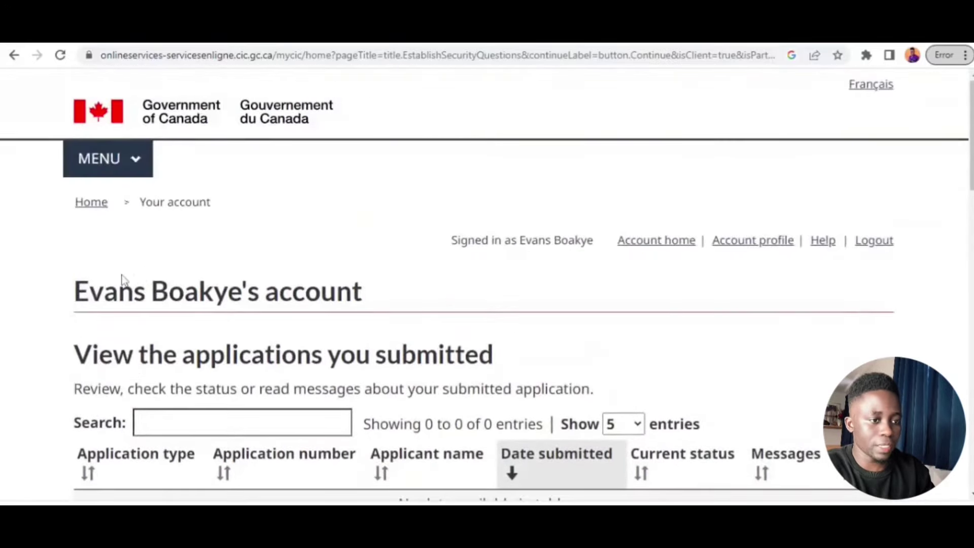
pyautogui.moveTo(75, 299); pyautogui.dragTo(387, 307)
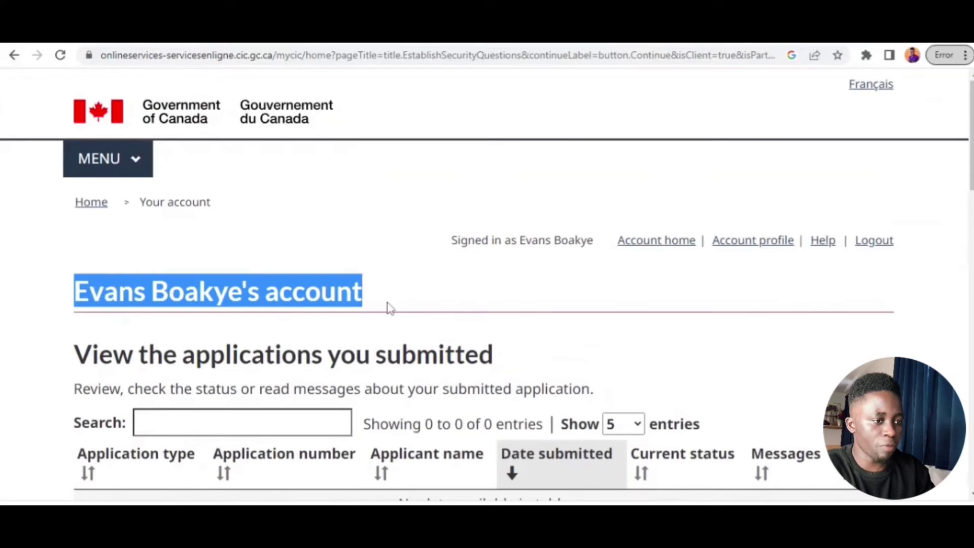
pyautogui.scroll(-1, 391, 308)
pyautogui.scroll(-3, 390, 308)
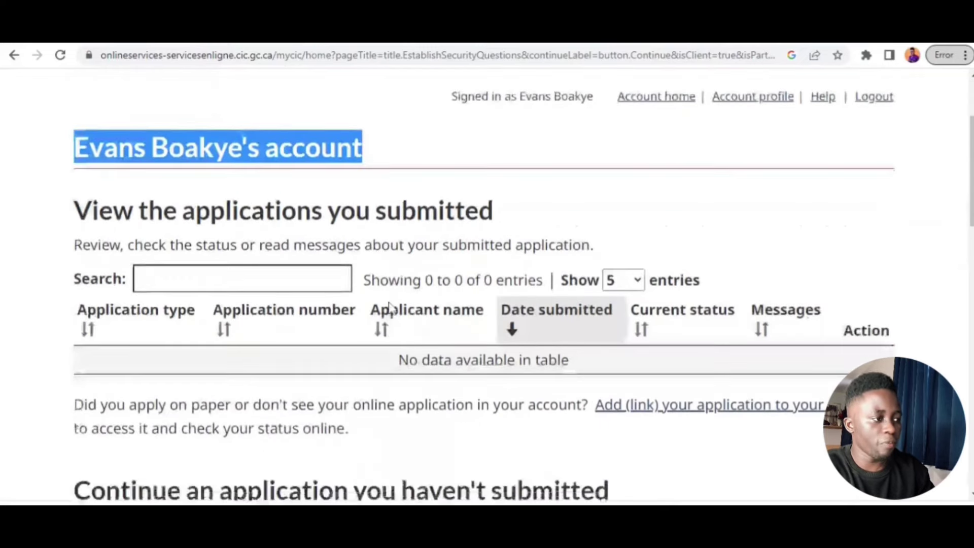
pyautogui.scroll(3, 391, 308)
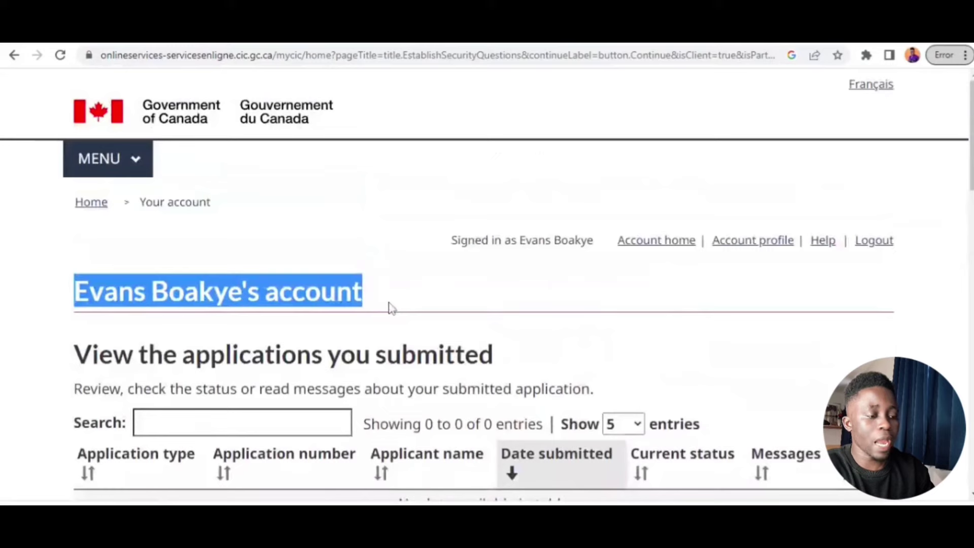
pyautogui.click(392, 309)
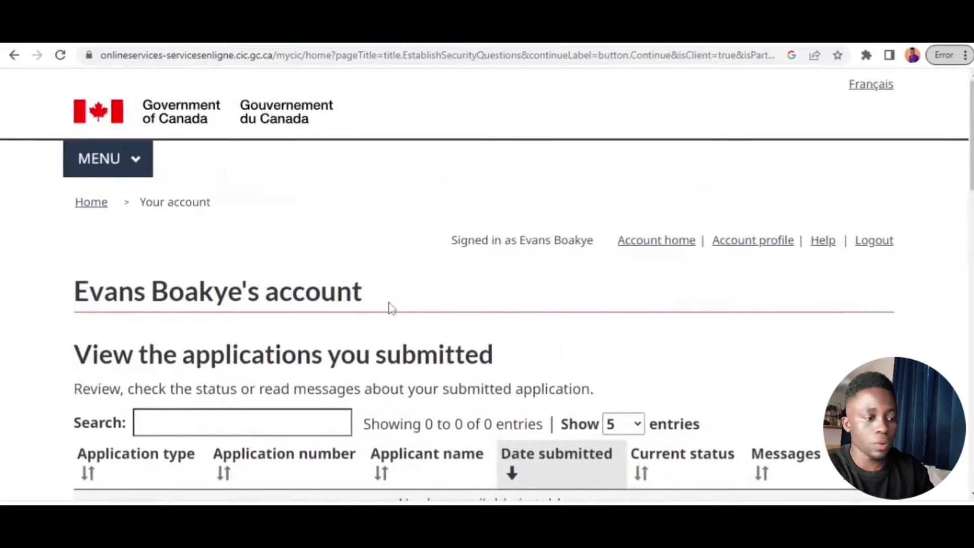
pyautogui.scroll(-3, 392, 309)
pyautogui.scroll(-2, 391, 308)
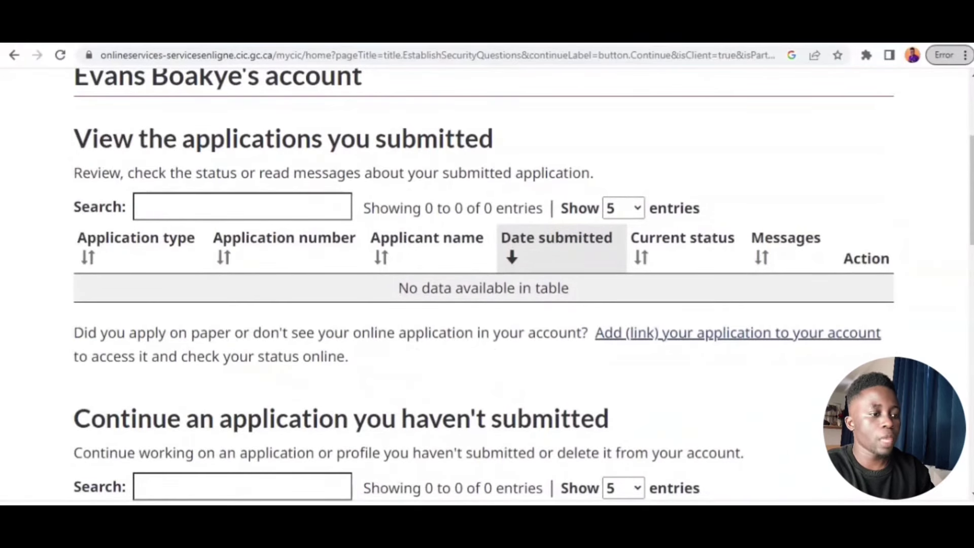
pyautogui.scroll(-2, 391, 306)
pyautogui.scroll(-2, 391, 307)
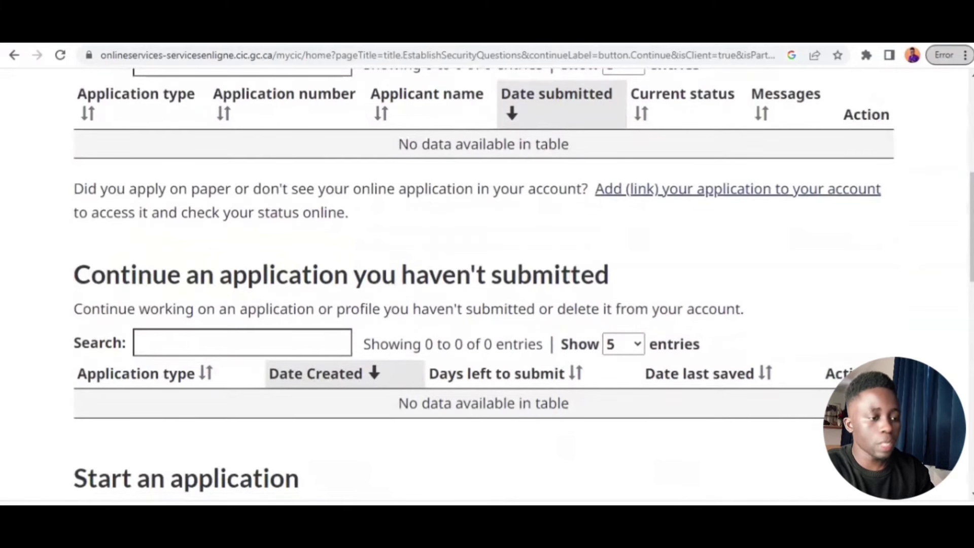
pyautogui.scroll(3, 369, 263)
pyautogui.scroll(-4, 368, 263)
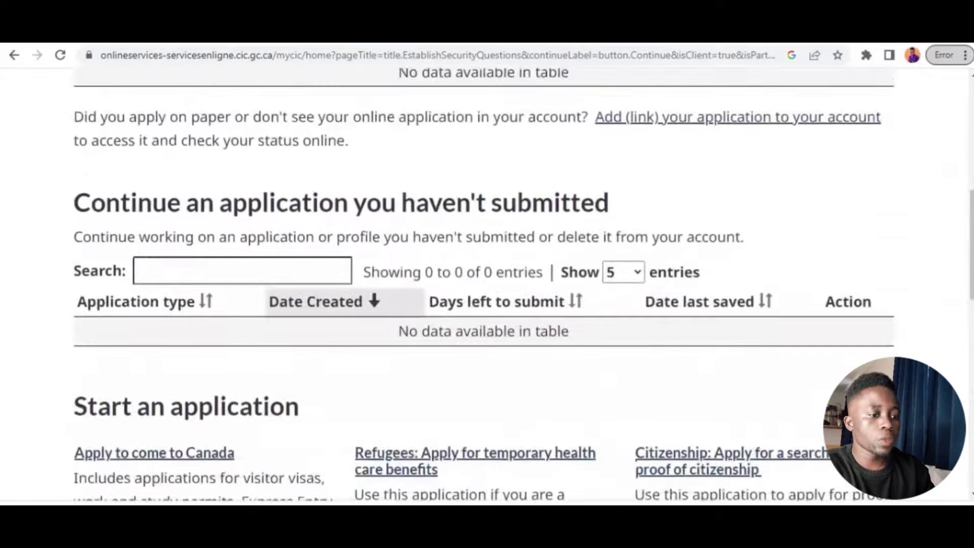
pyautogui.scroll(6, 368, 263)
pyautogui.scroll(-8, 369, 263)
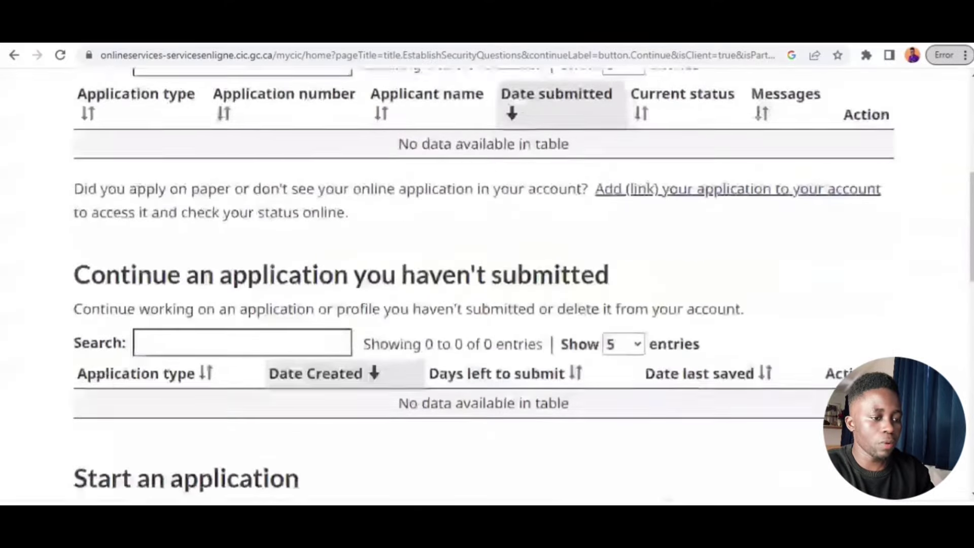
pyautogui.moveTo(97, 299); pyautogui.dragTo(605, 372)
pyautogui.scroll(12, 604, 372)
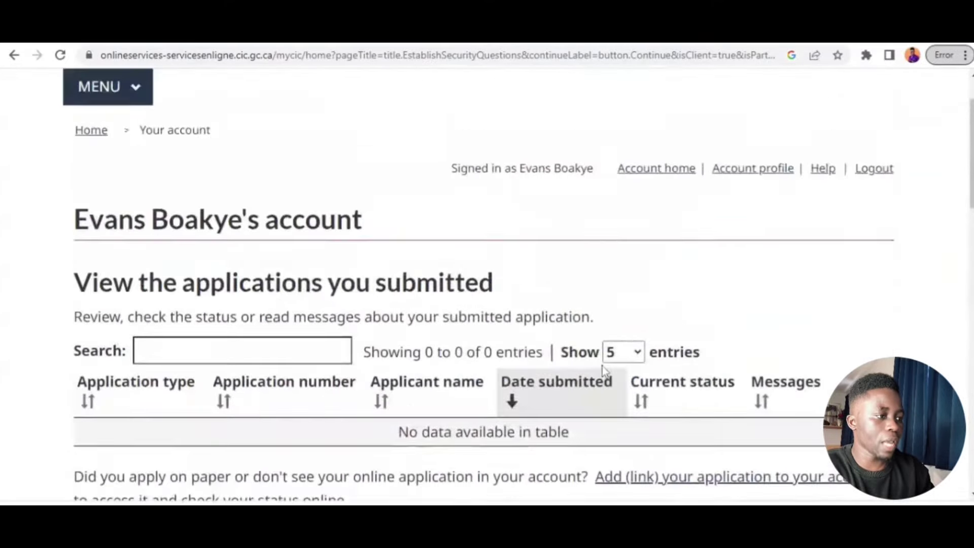